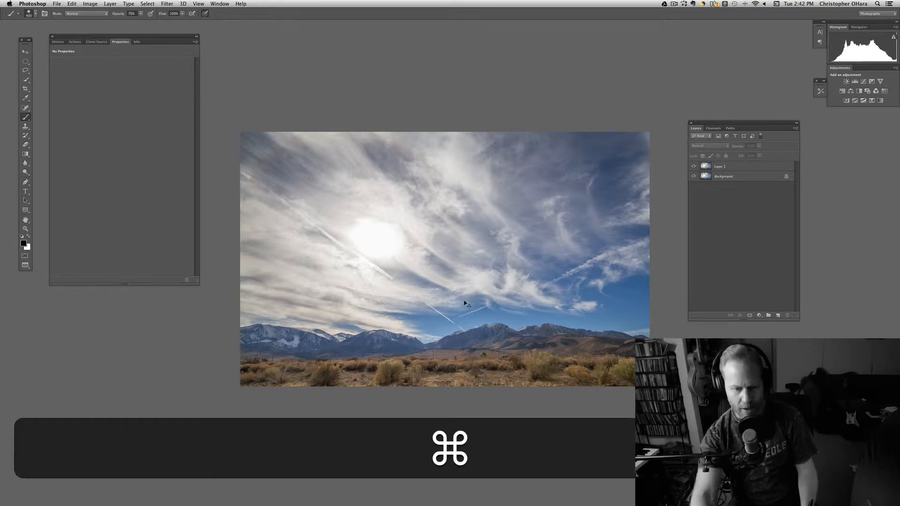
Step: Examine the bright sun, the contrails and the mountain horizon across the landscape photo
key("super+equal")
key("super+minus")
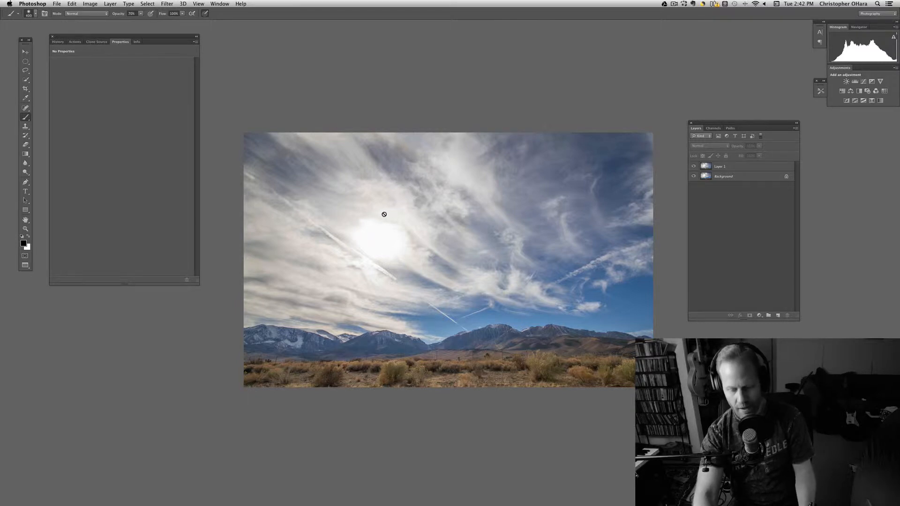
key("super")
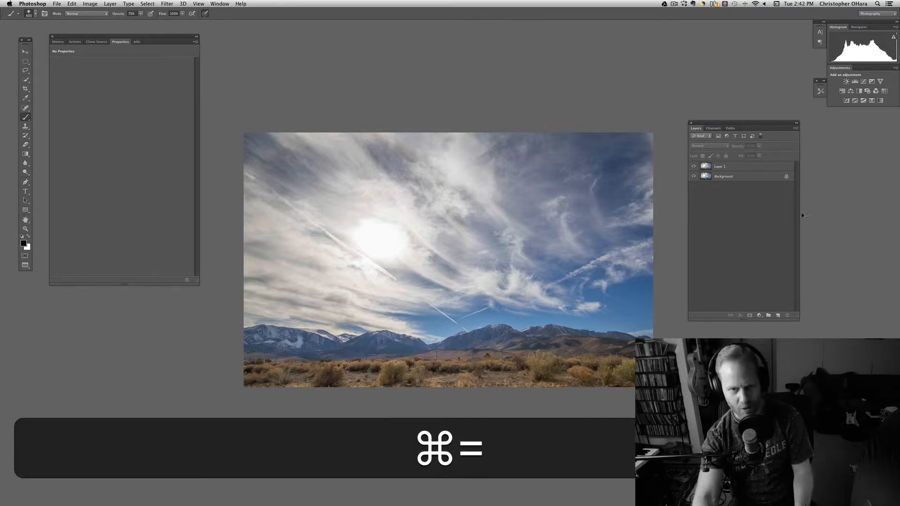
key("super+equal")
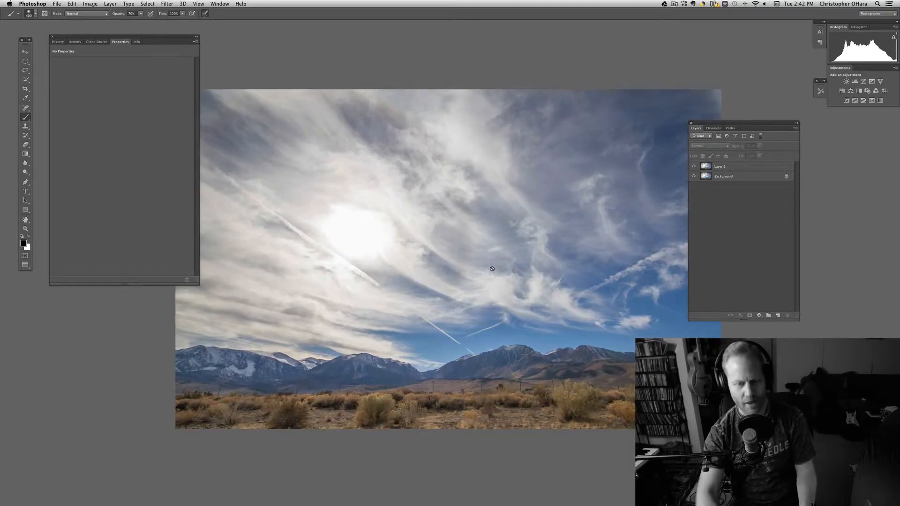
key("space")
left_click_drag(451, 257, 477, 256)
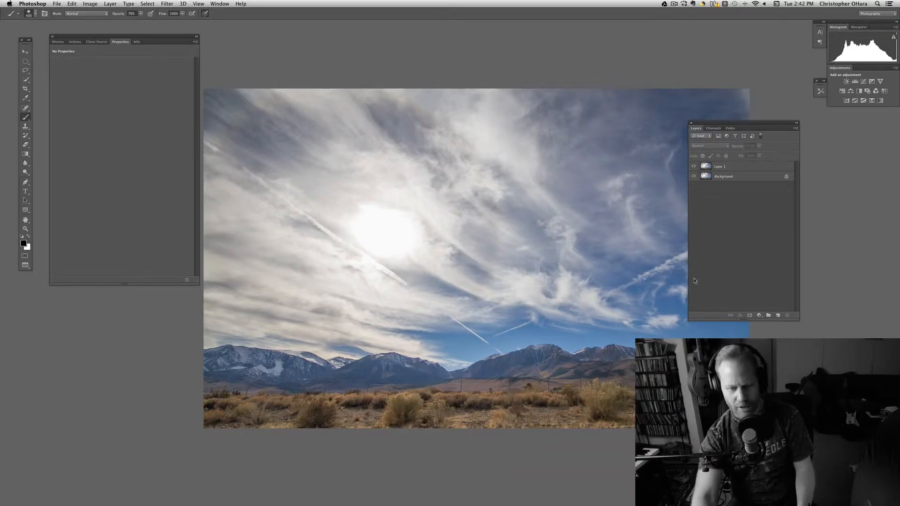
key("super+minus")
key("space")
left_click_drag(495, 292, 482, 250)
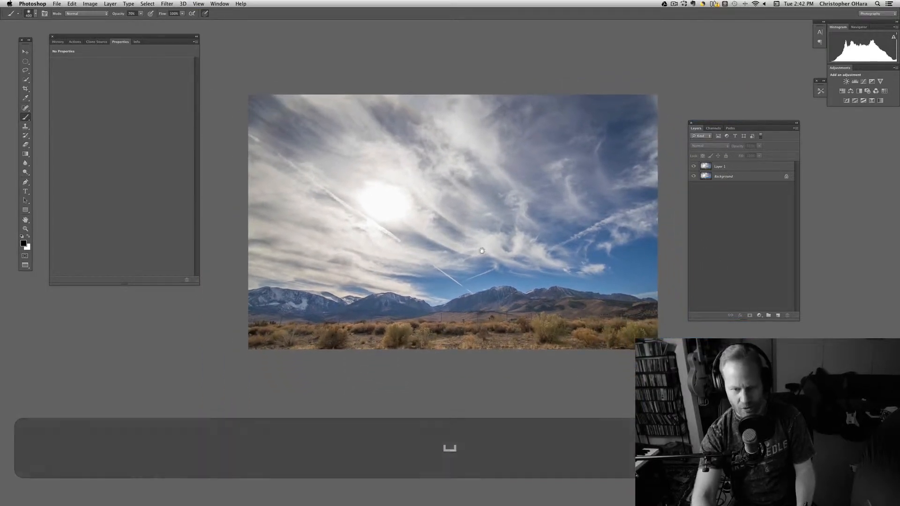
key("super+equal")
key("space")
left_click_drag(519, 364, 596, 352)
left_click_drag(435, 322, 331, 417)
left_click_drag(393, 266, 488, 224)
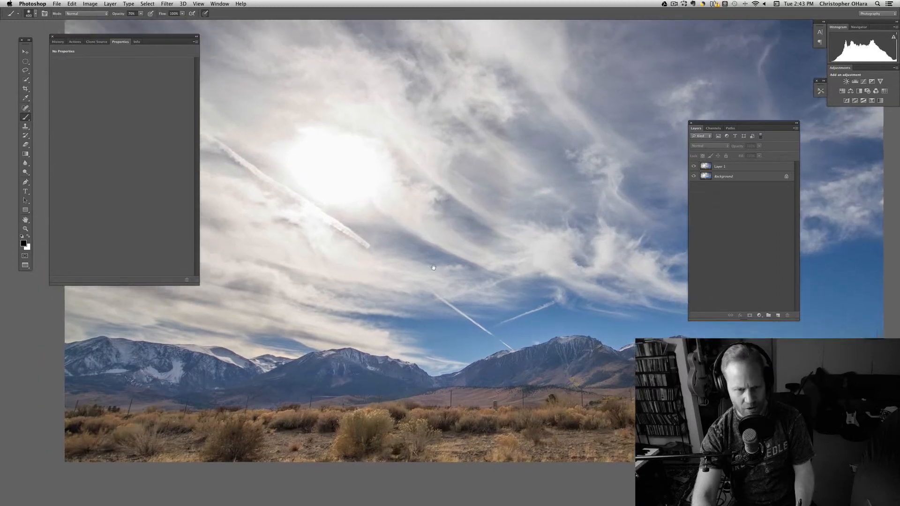
left_click_drag(434, 267, 442, 280)
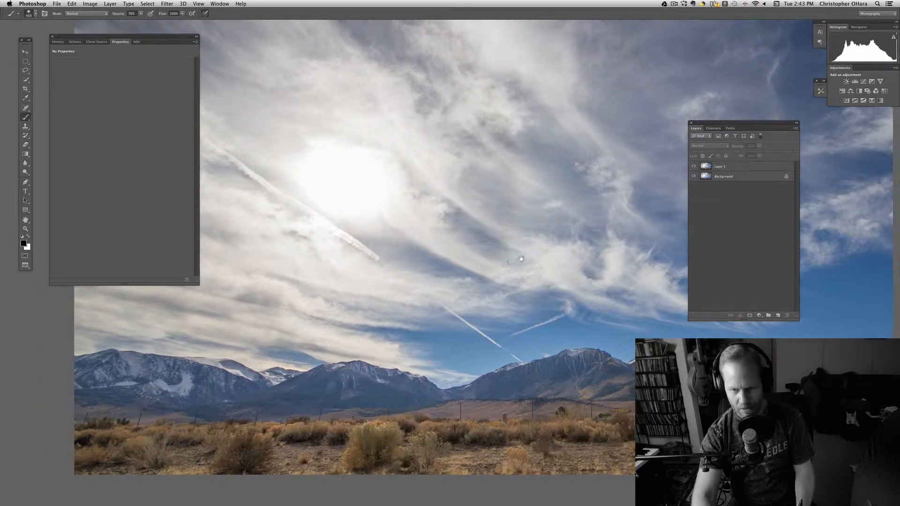
scroll(538, 297, "up", 3)
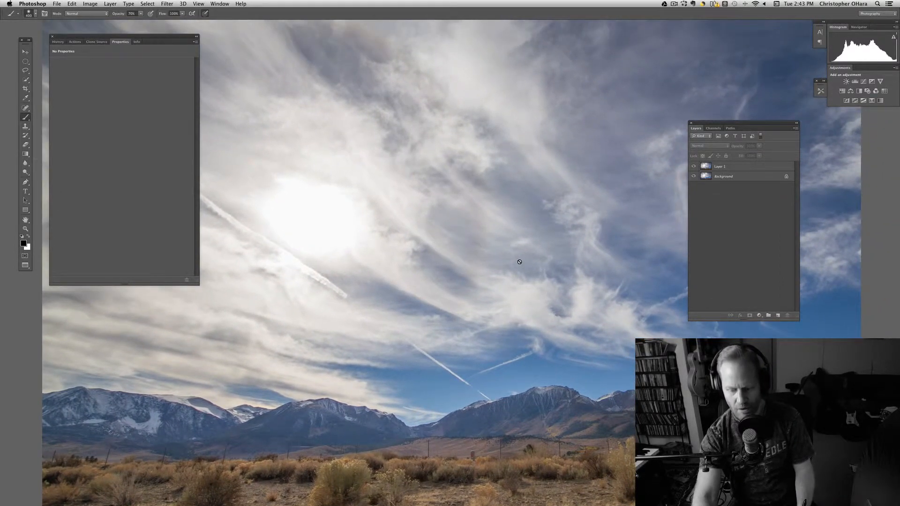
key("super+minus")
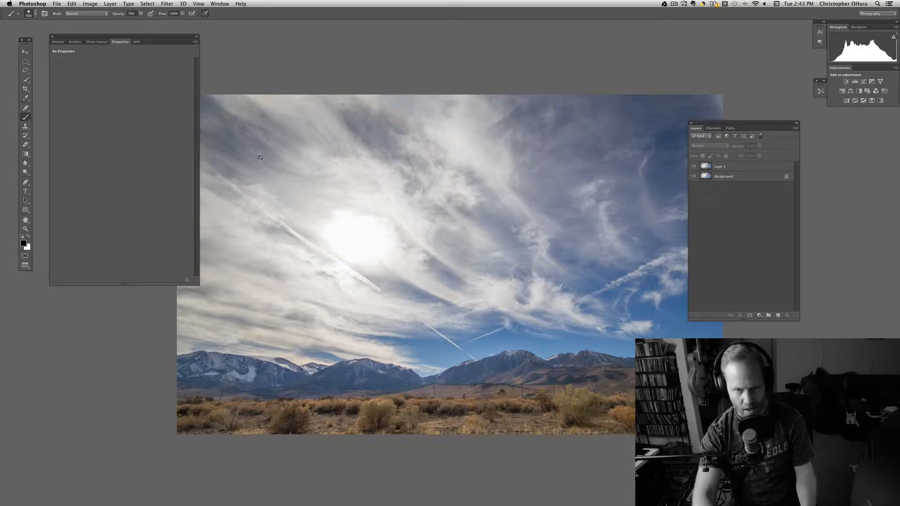
Step: Select the blown-out sun with an elliptical marquee that loosely surrounds its bright disc
left_click(26, 61)
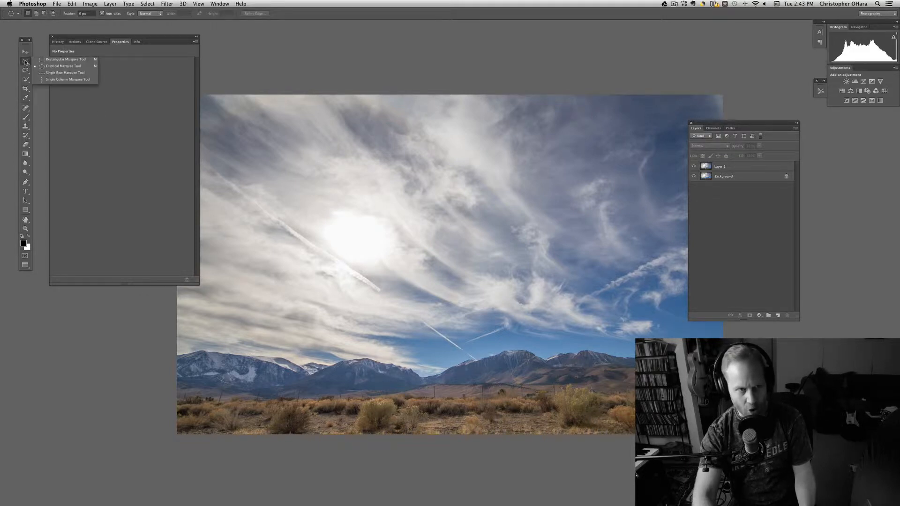
left_click(47, 67)
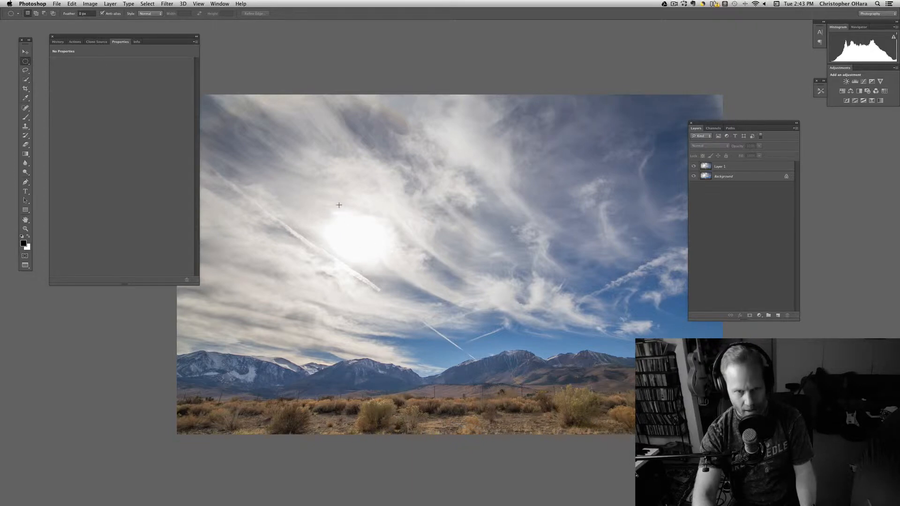
left_click_drag(327, 206, 398, 268)
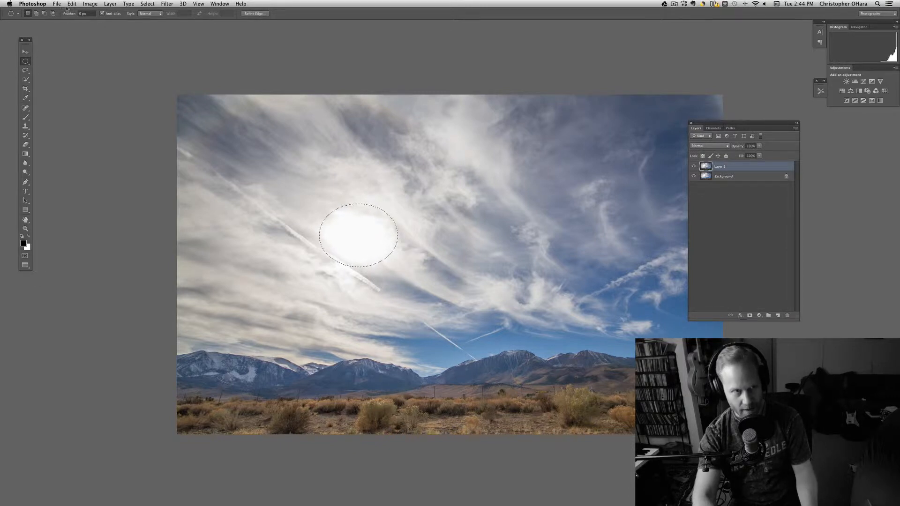
Step: Fill the sun selection on Layer 1 with Content-Aware contents in Normal mode at 100% opacity, and deselect
left_click(58, 4)
mouse_move(67, 6)
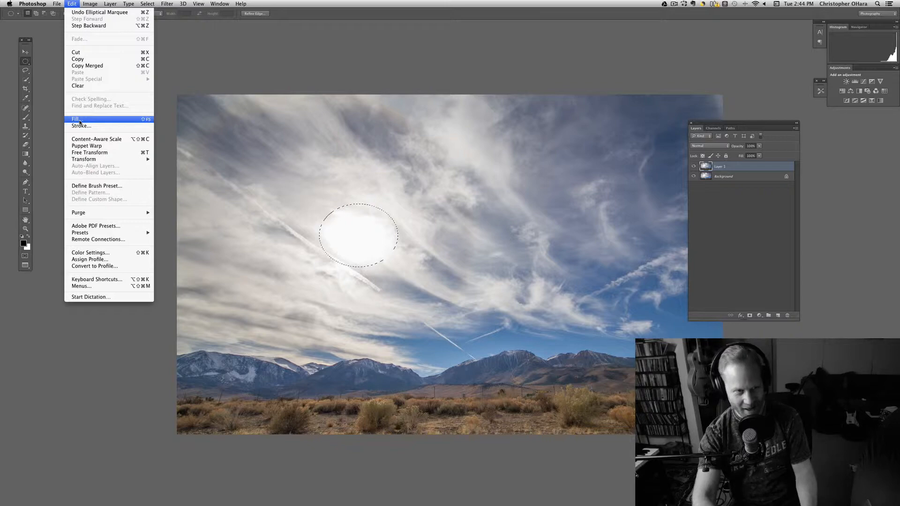
left_click(84, 120)
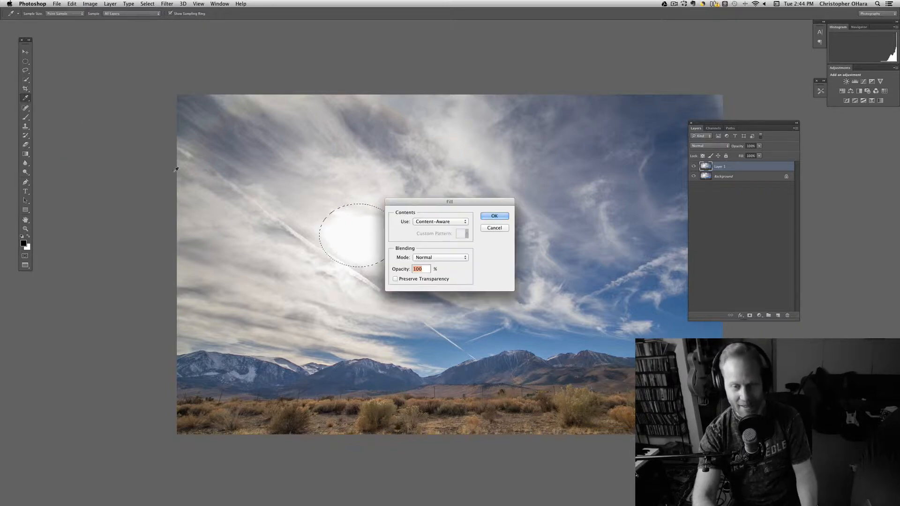
left_click_drag(425, 205, 520, 40)
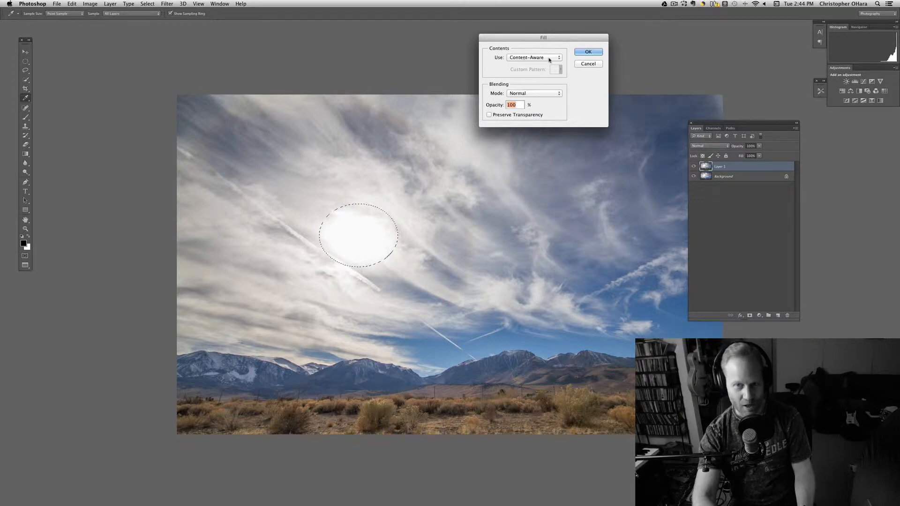
left_click(588, 52)
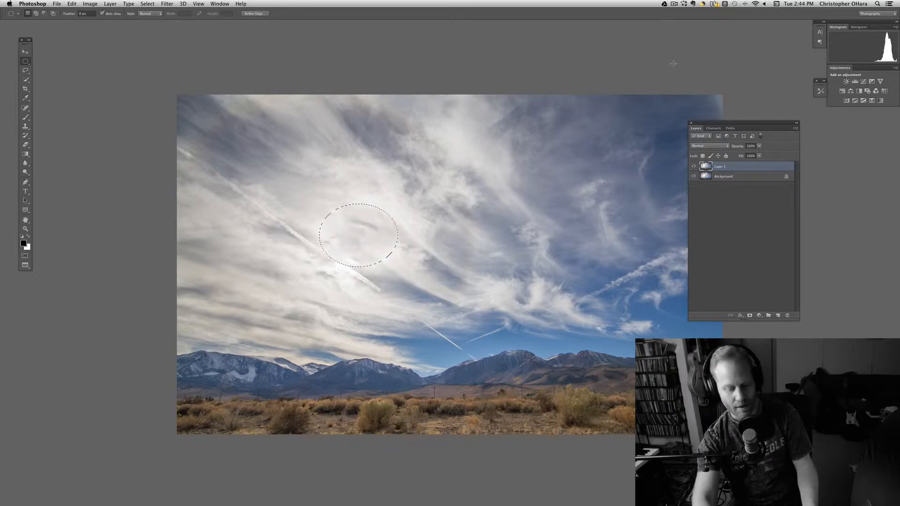
key("super+d")
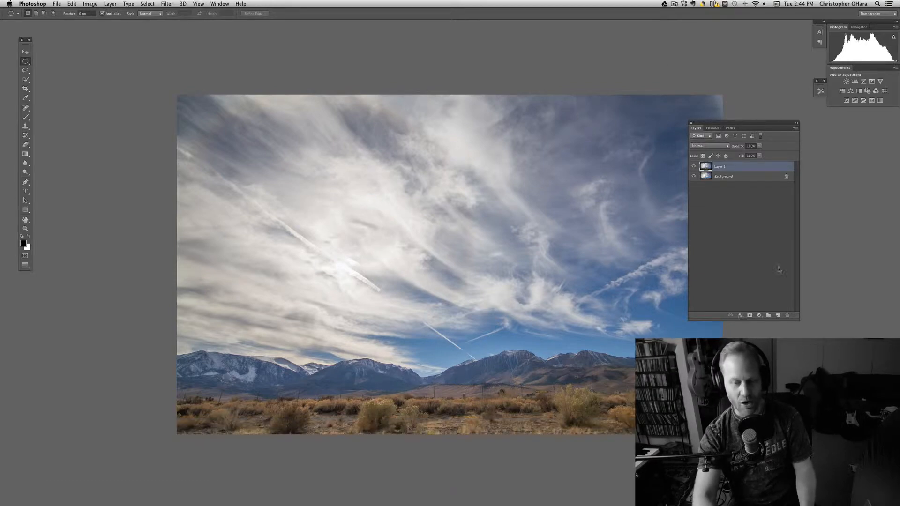
Step: Duplicate the Background layer, and compare the sky with Layer 1 hidden and shown
left_click(709, 177)
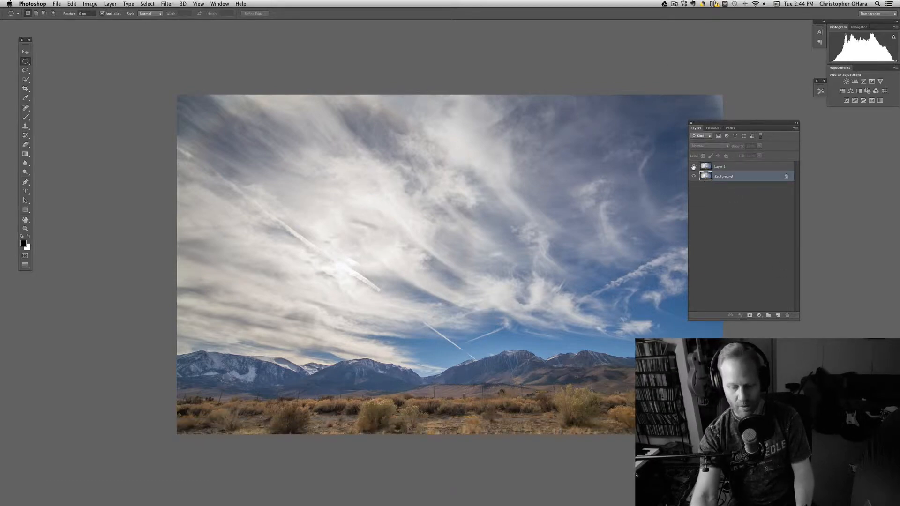
key("super+j")
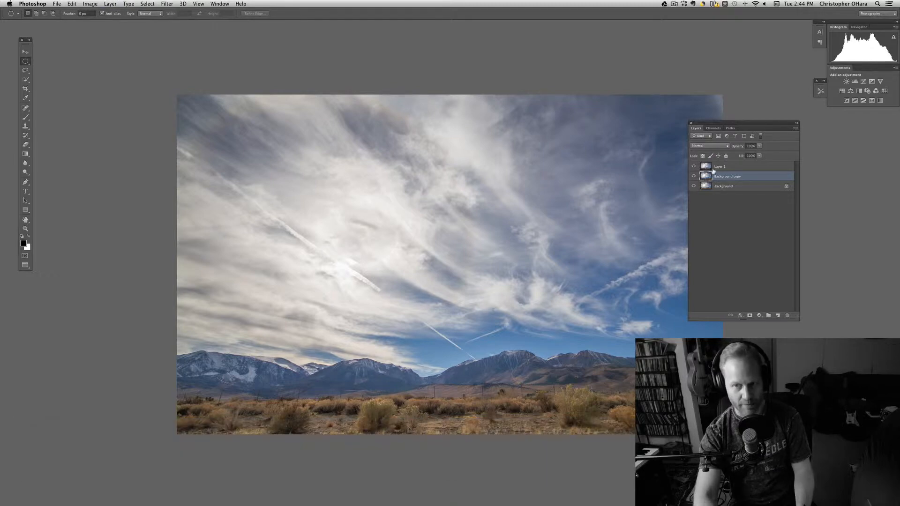
left_click(736, 169)
left_click(695, 167)
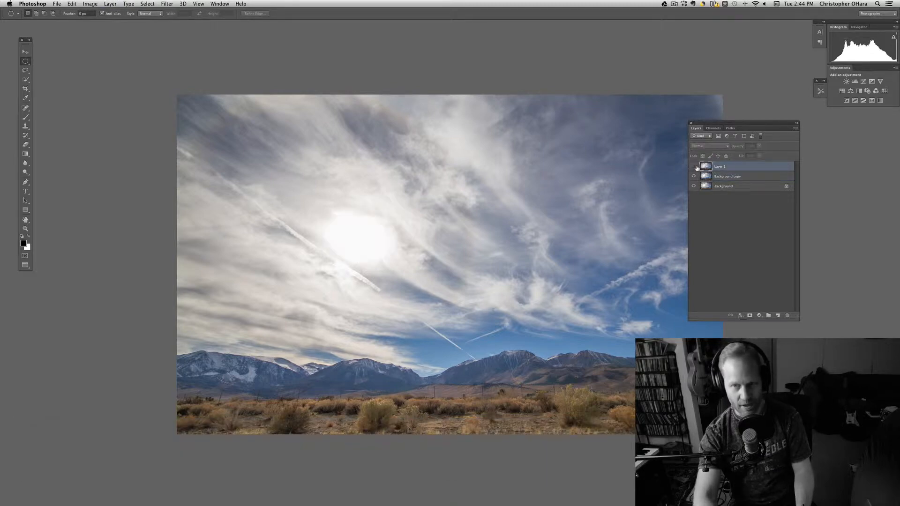
left_click(694, 167)
left_click(693, 166)
left_click(693, 166)
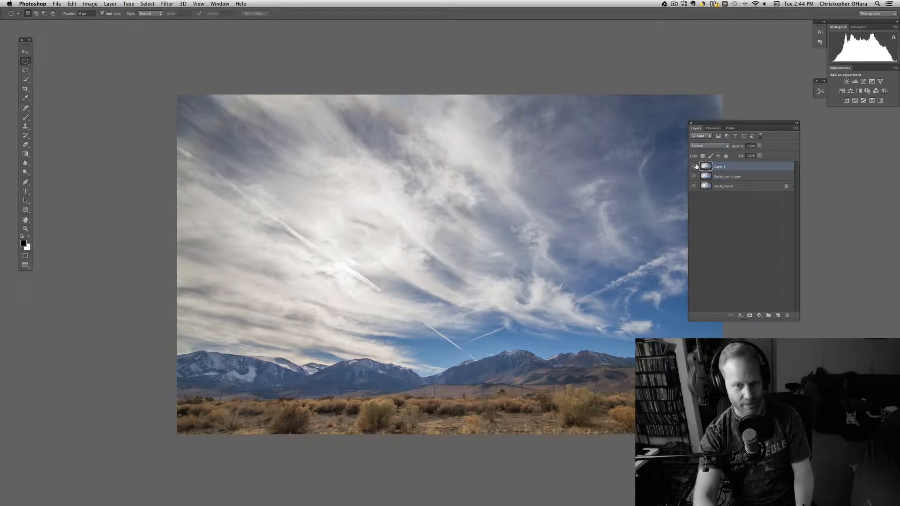
Step: Add a layer mask to Layer 1 and invert it to black
left_click(750, 315)
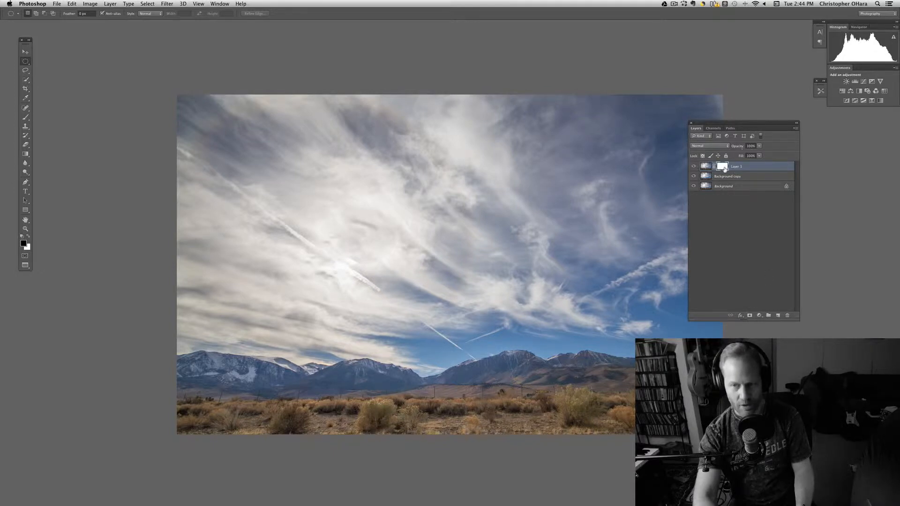
key("super+i")
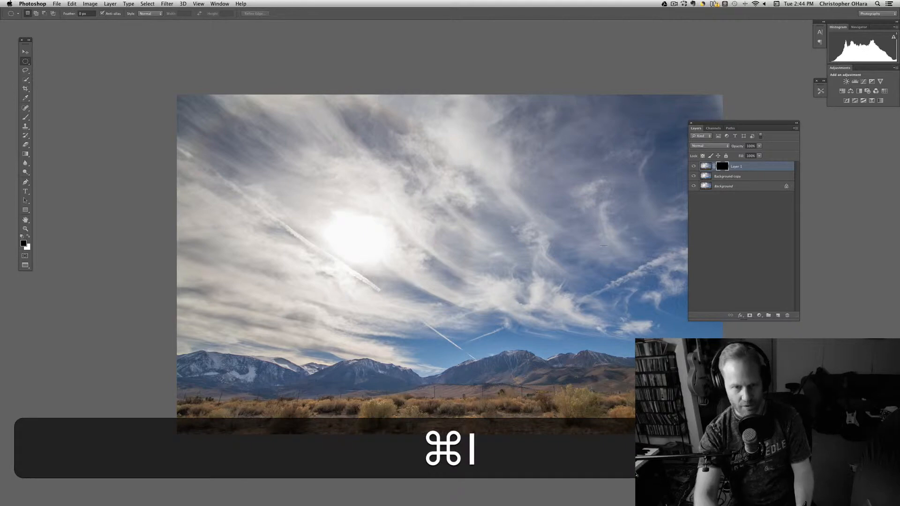
Step: Paint white over the sun on Layer 1's mask with the Brush, raising brush opacity to 100% to cover it fully
key("b")
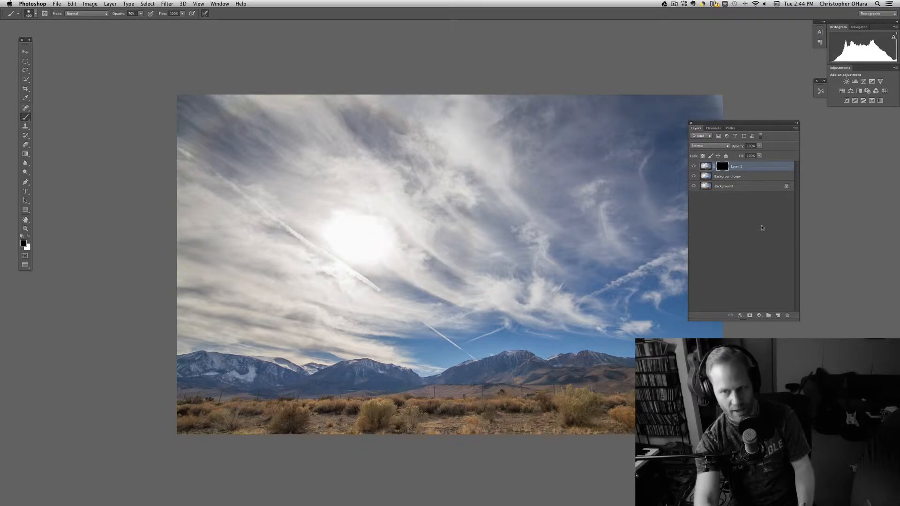
key("x")
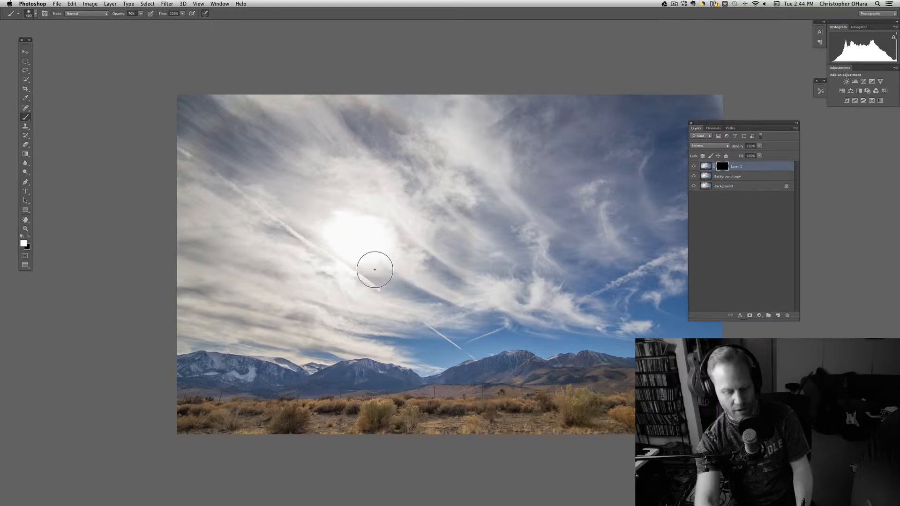
key("x")
key("x")
key("x")
key("x")
key("x")
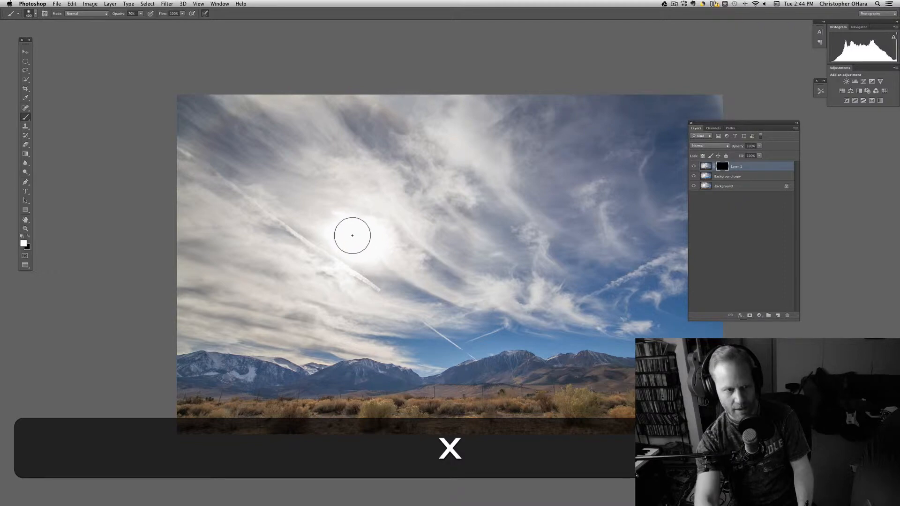
mouse_move(361, 241)
left_mouse_down()
mouse_move(346, 219)
mouse_move(372, 223)
mouse_move(373, 256)
left_mouse_up()
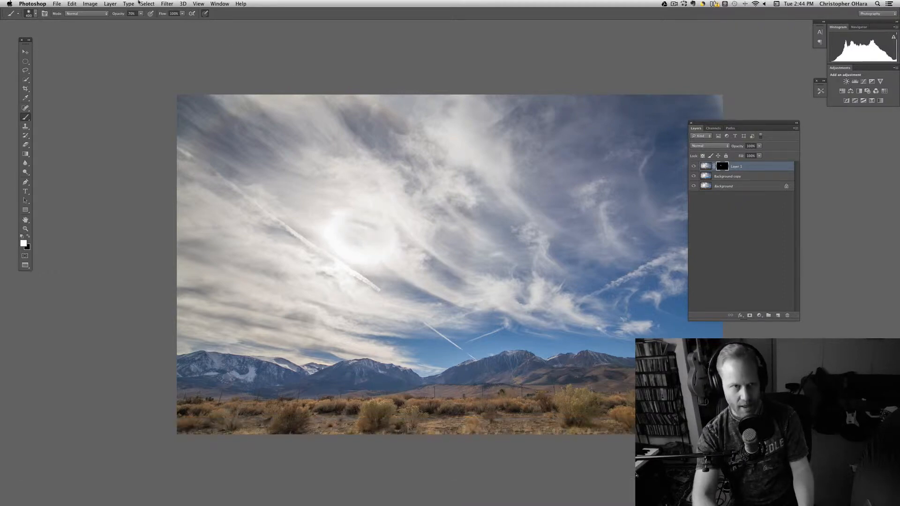
left_click_drag(120, 16, 139, 17)
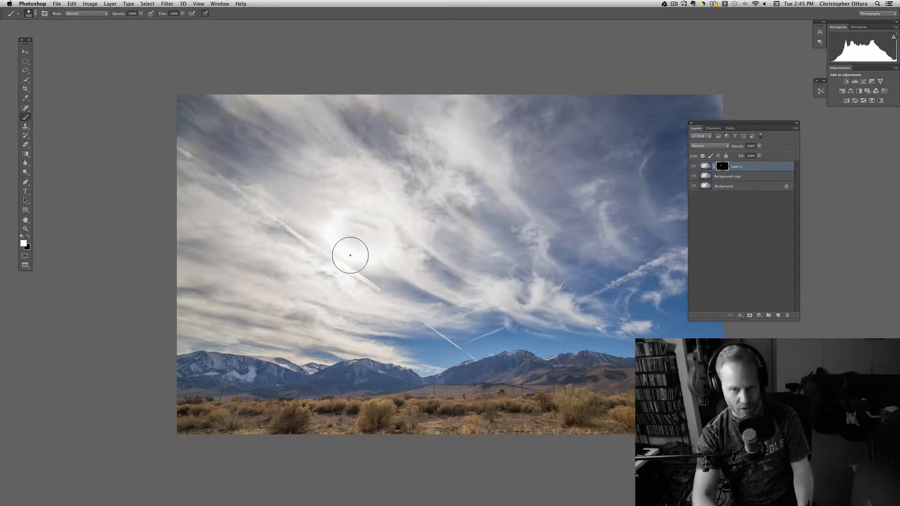
mouse_move(386, 249)
left_mouse_down()
mouse_move(360, 219)
mouse_move(334, 233)
mouse_move(353, 255)
mouse_move(377, 260)
mouse_move(399, 248)
mouse_move(346, 219)
mouse_move(333, 238)
mouse_move(366, 263)
mouse_move(399, 245)
mouse_move(395, 232)
mouse_move(331, 221)
mouse_move(371, 257)
mouse_move(387, 243)
left_mouse_up()
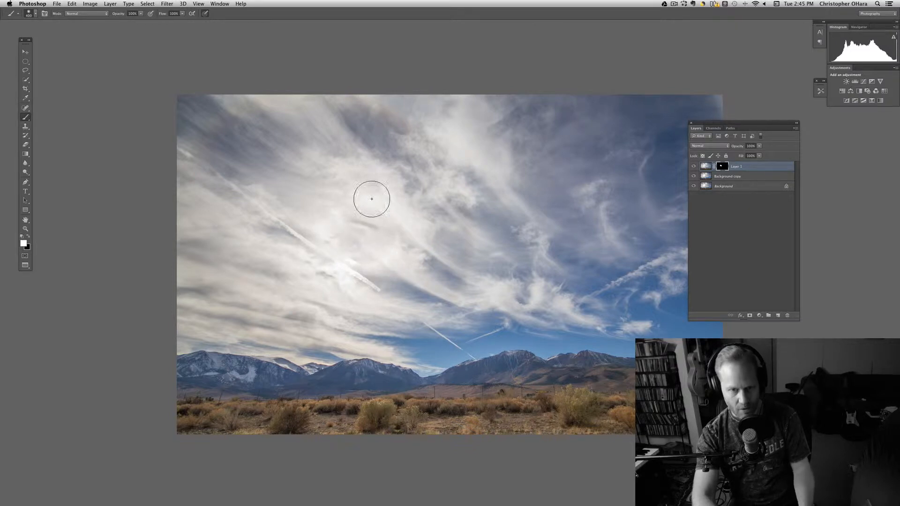
Step: Compare the sky with masked Layer 1 hidden and shown, and slightly lower that layer's opacity
left_click(694, 167)
left_click(694, 167)
left_click(694, 167)
left_click(695, 167)
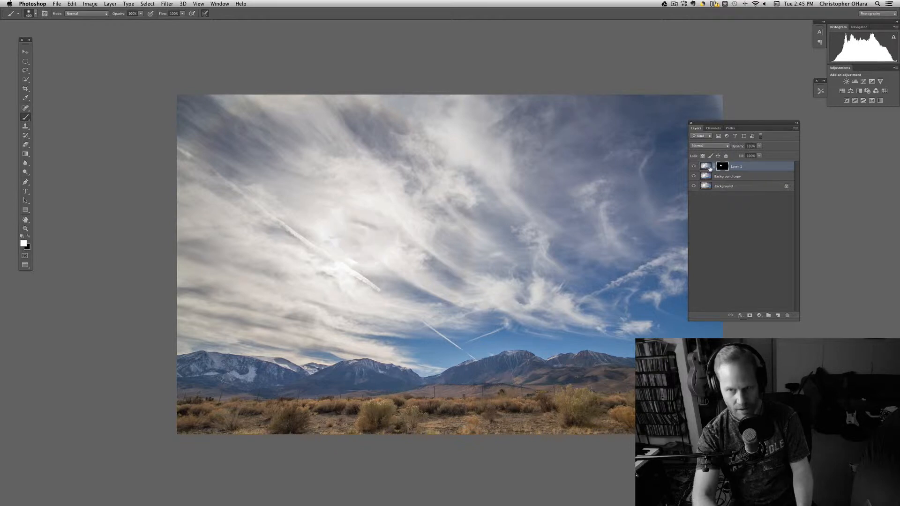
left_click_drag(739, 148, 735, 148)
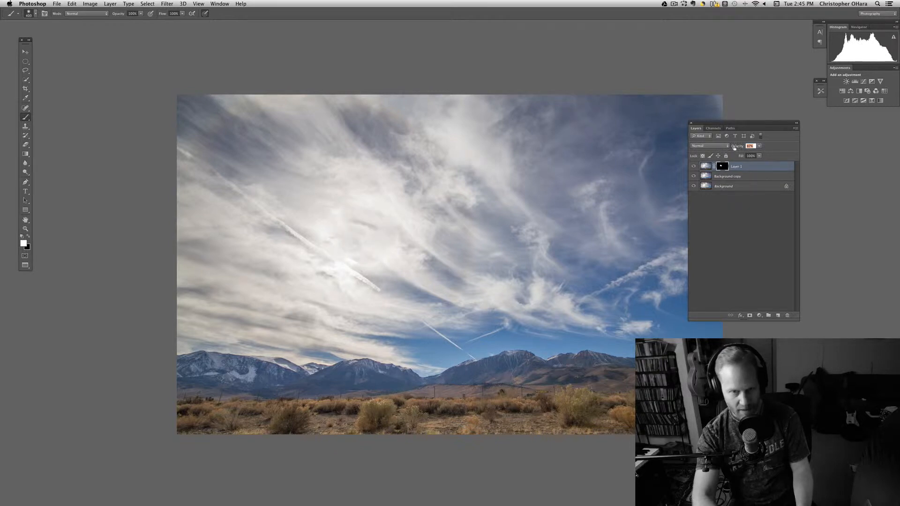
left_click(722, 232)
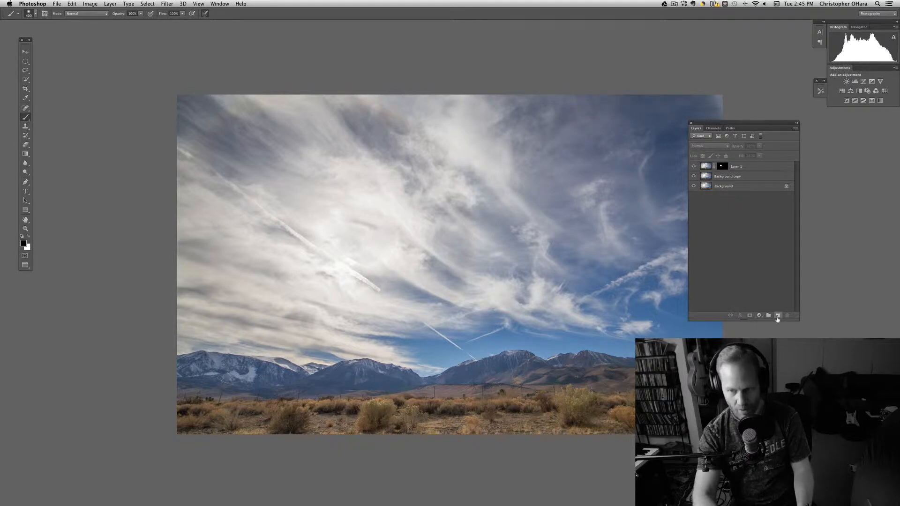
Step: Create a new layer above Layer 1 and ready the Clone Stamp with a much smaller brush
left_click(778, 316)
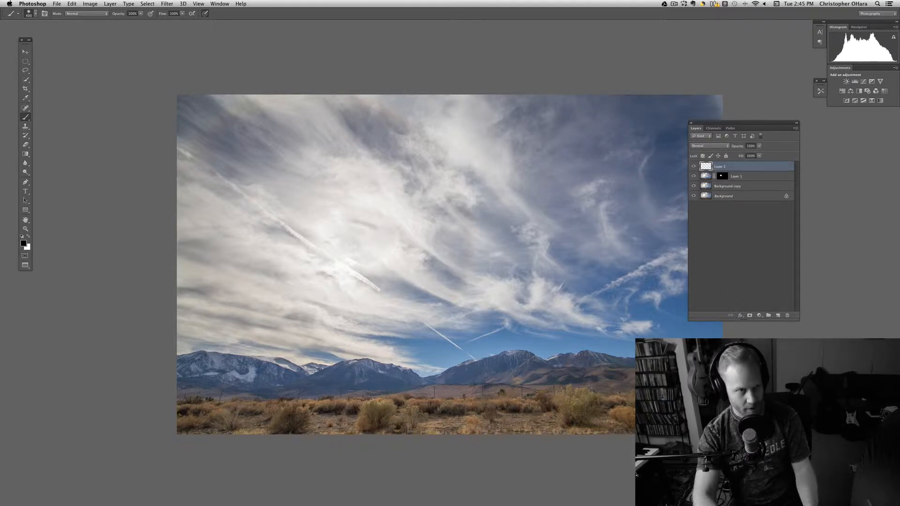
left_click(25, 126)
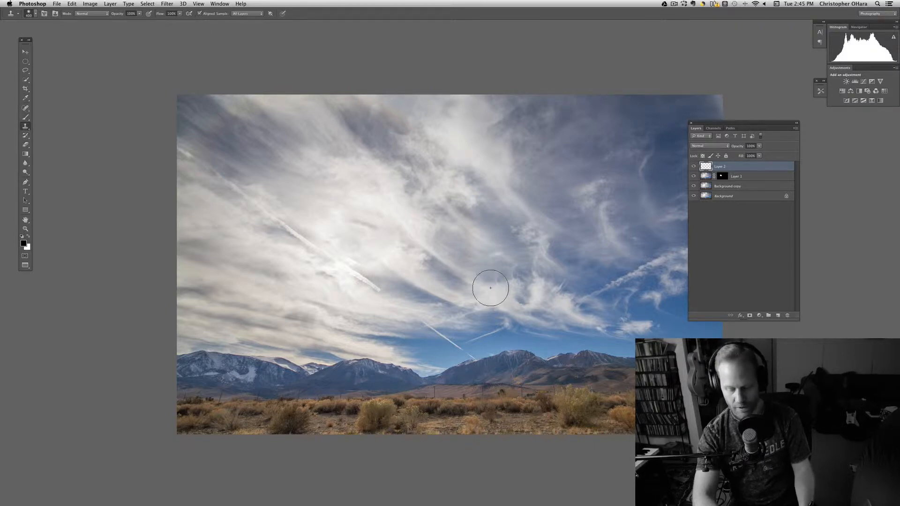
key("bracketleft")
key("bracketleft")
key("bracketleft")
key("bracketleft")
key("bracketleft")
key("bracketleft")
key("bracketleft")
key("bracketleft")
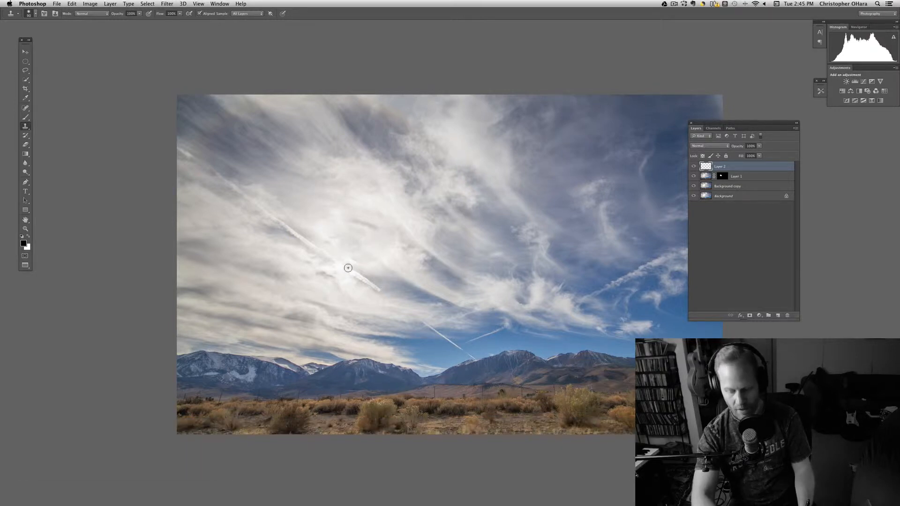
Step: Clone sampled cloud texture over the distracting patches around the former sun on the new layer, undoing unwanted strokes
key("alt")
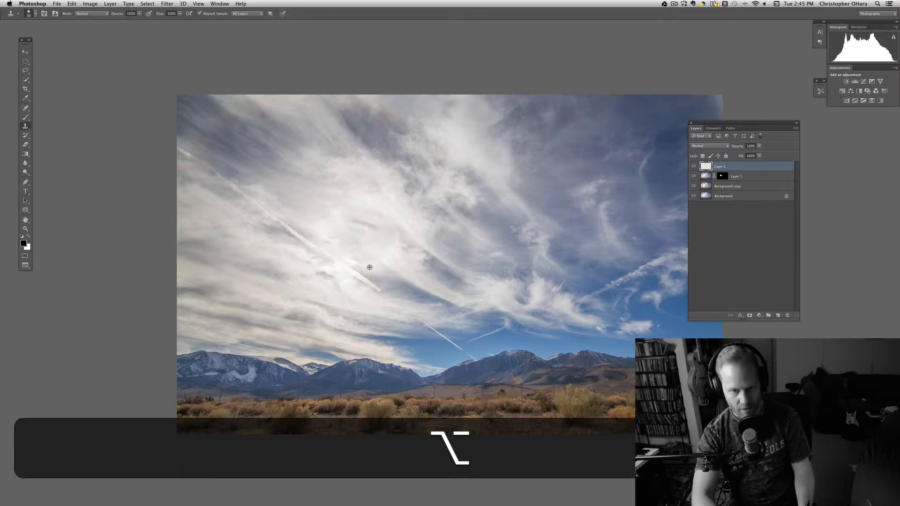
key("alt")
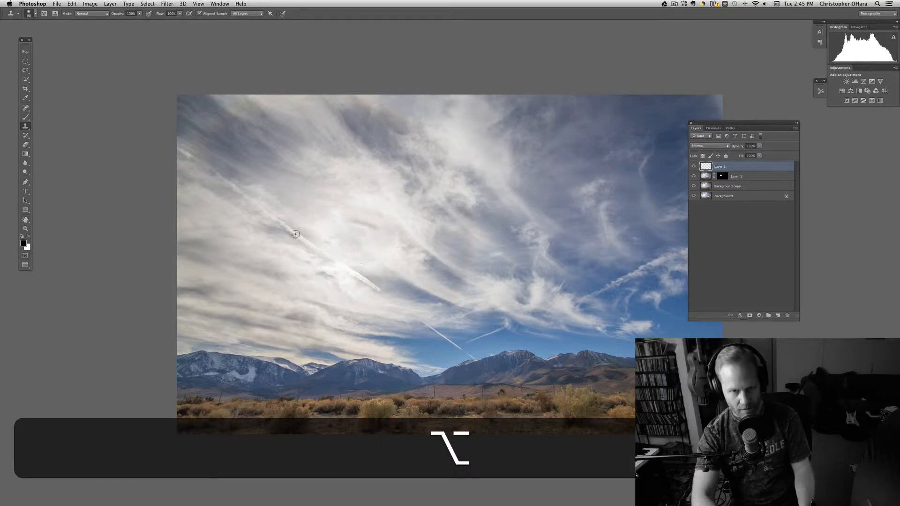
key("super")
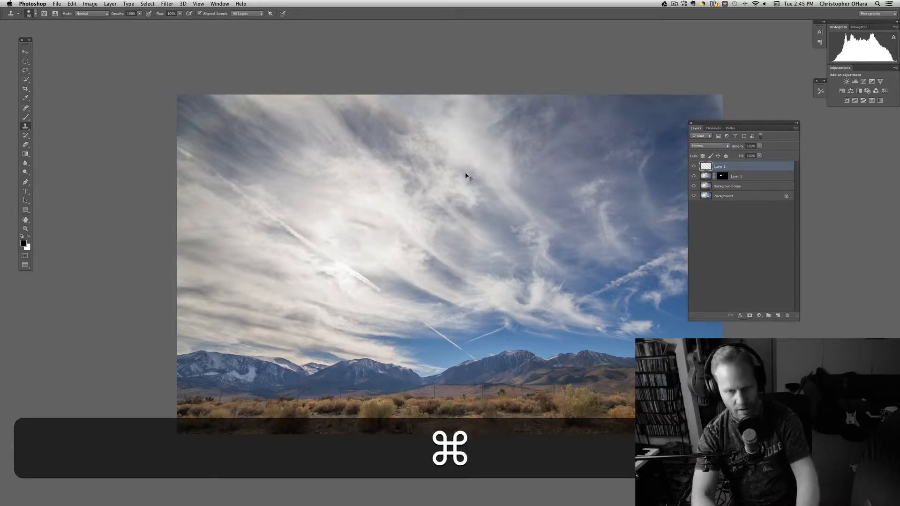
key("super+z")
key("alt")
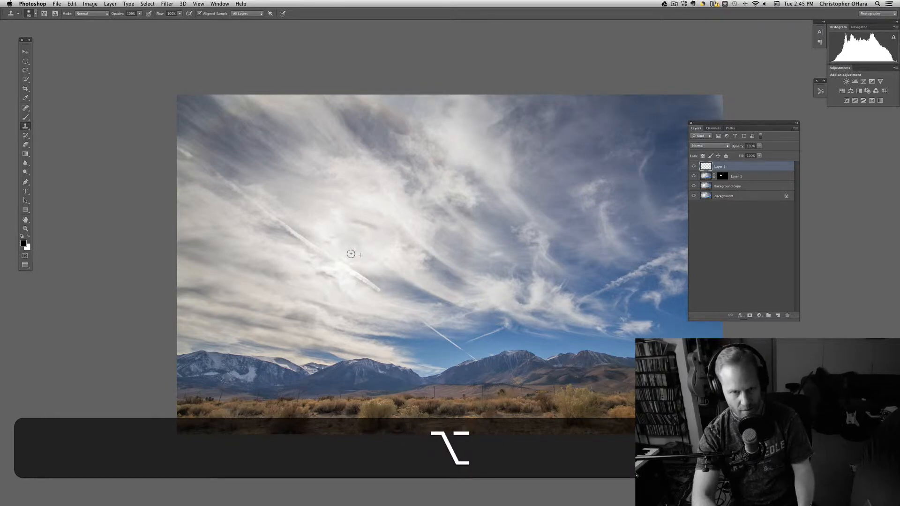
key("alt")
key("alt")
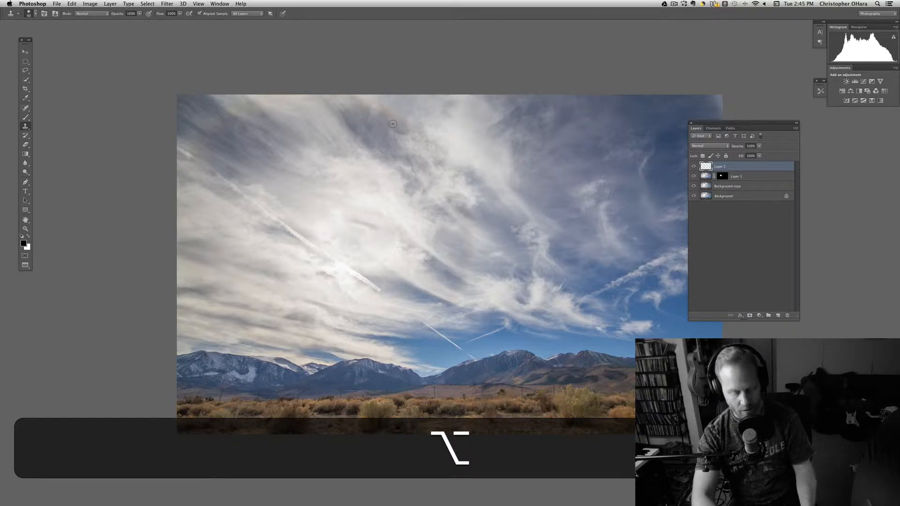
key("super+z")
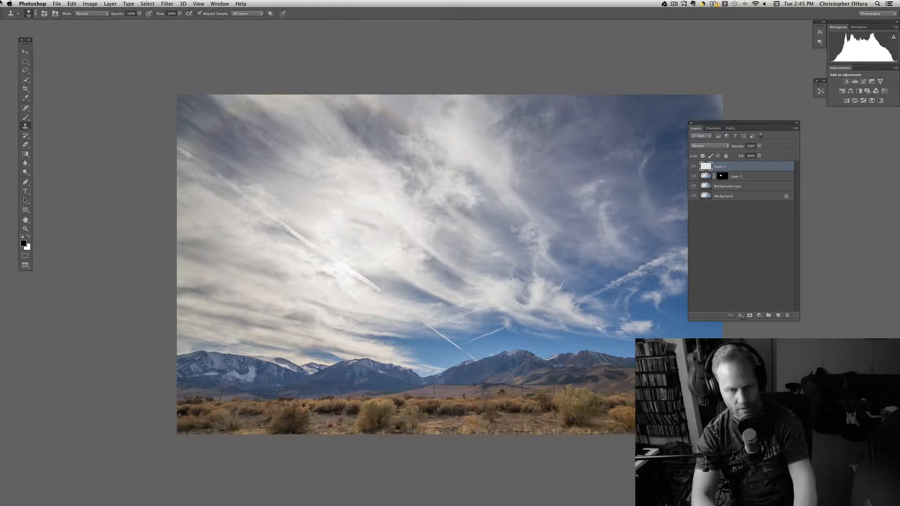
key("alt+super+z")
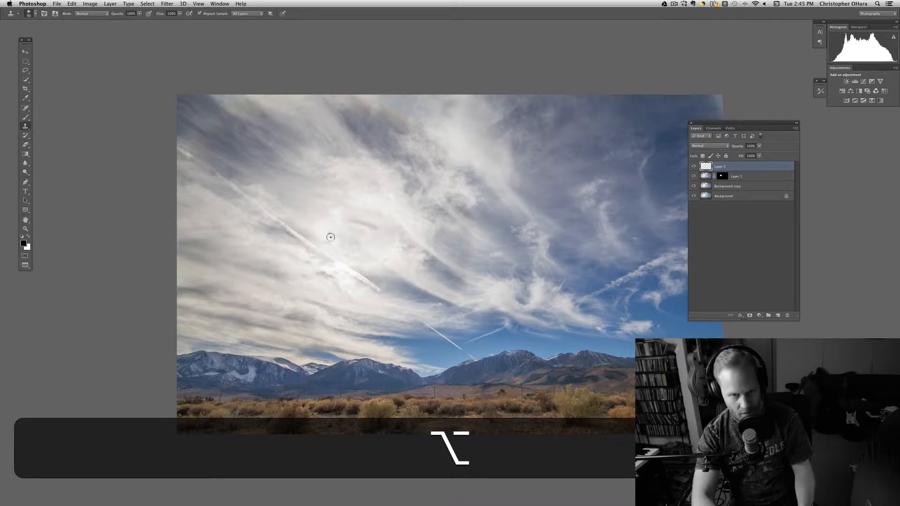
key("alt")
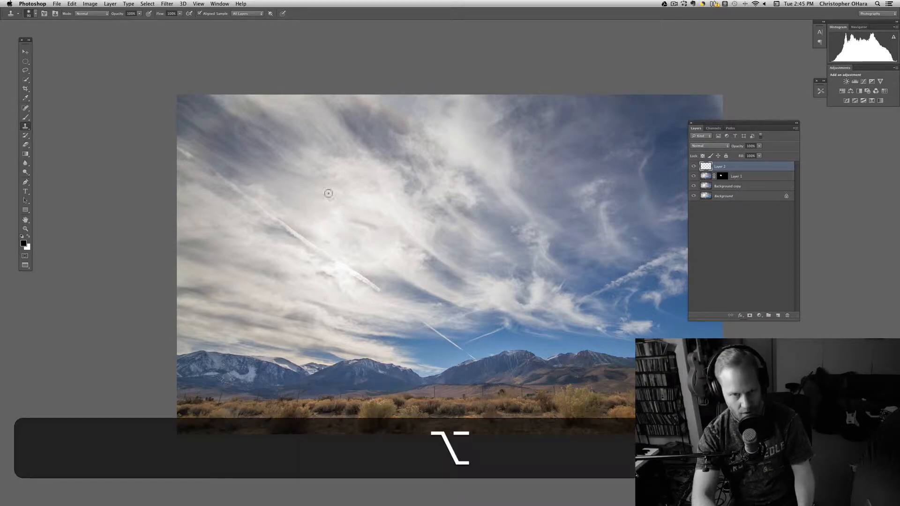
left_click(364, 261, "alt")
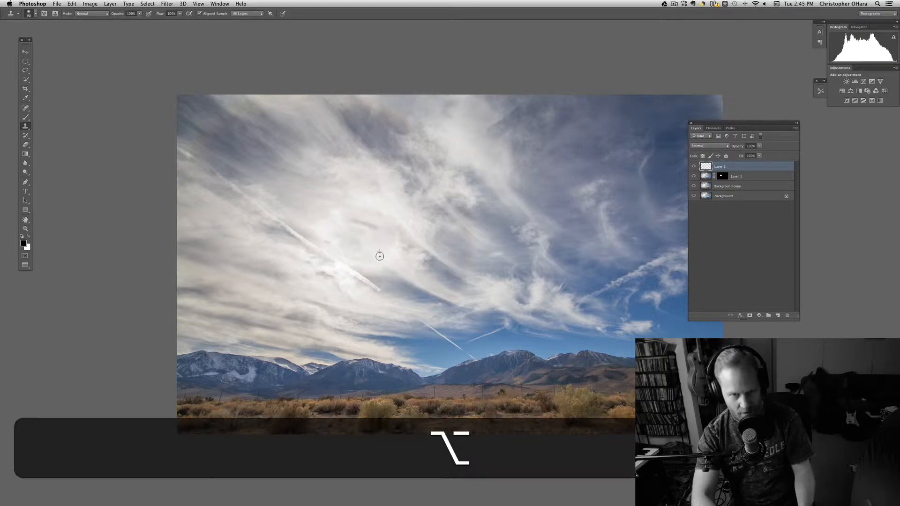
key("alt")
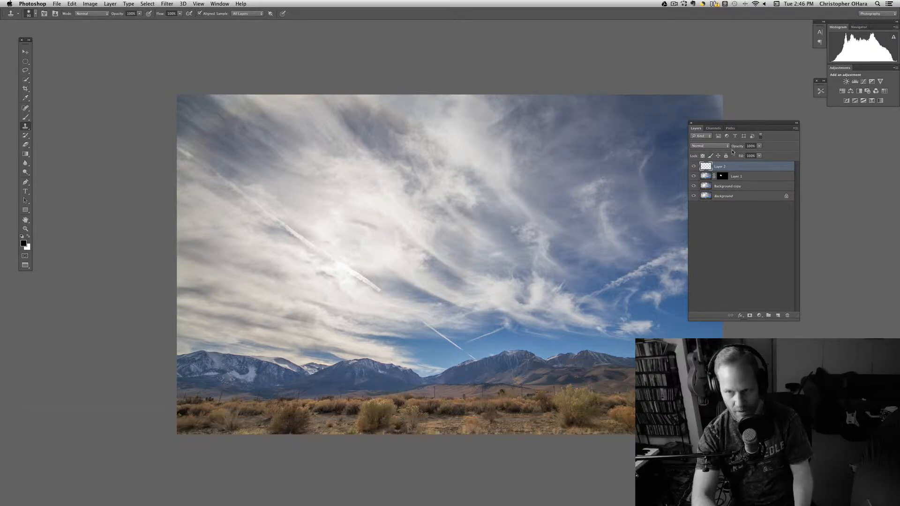
Step: Lower the opacity of the cloned retouch layer and of masked Layer 1 to blend both into the sky
left_click_drag(740, 146, 727, 150)
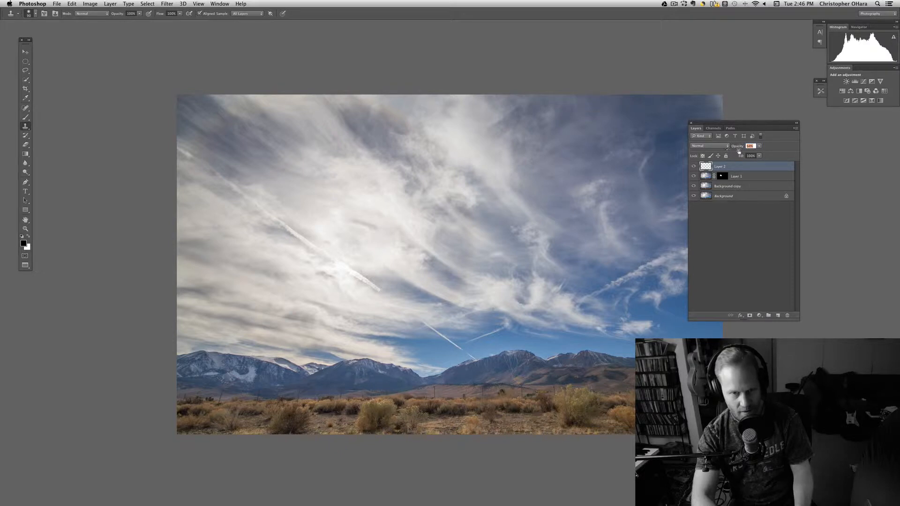
left_click(706, 176)
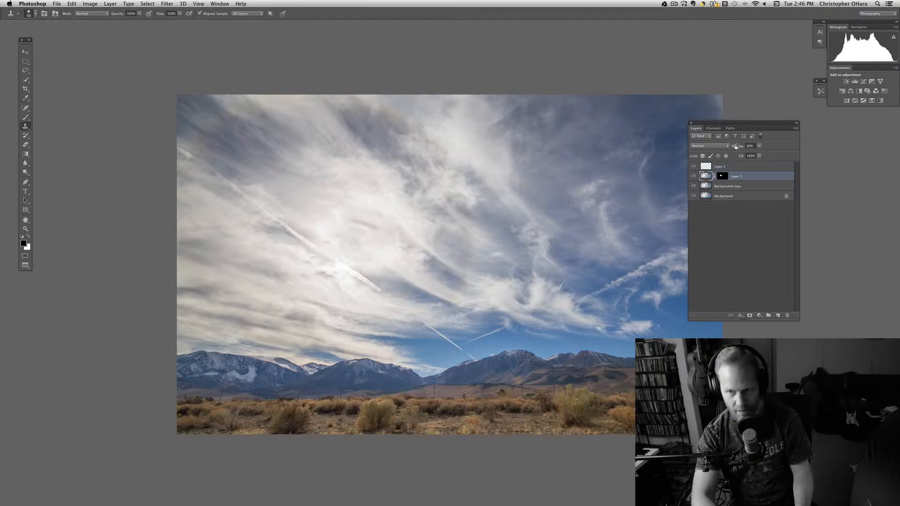
left_click_drag(737, 148, 733, 147)
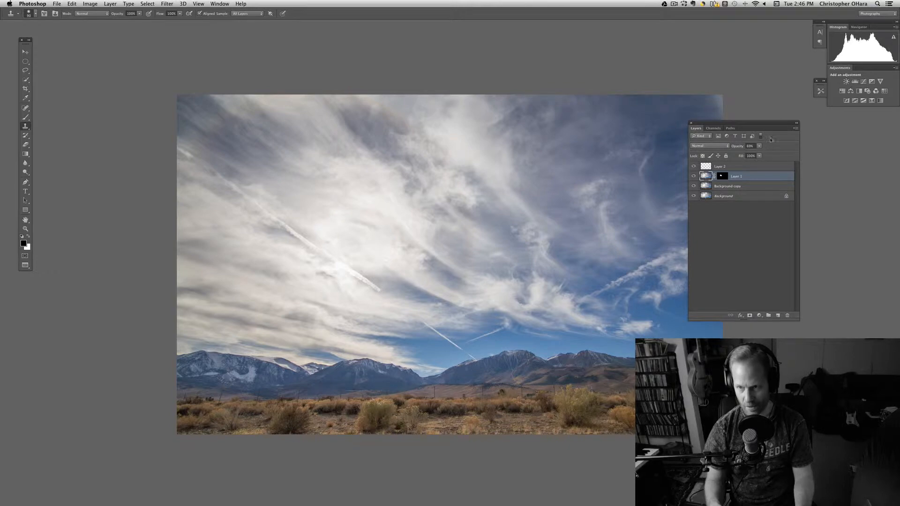
Step: Move the Layers panel clear of the image and stamp all visible layers into a new merged layer on top
left_click_drag(740, 126, 804, 148)
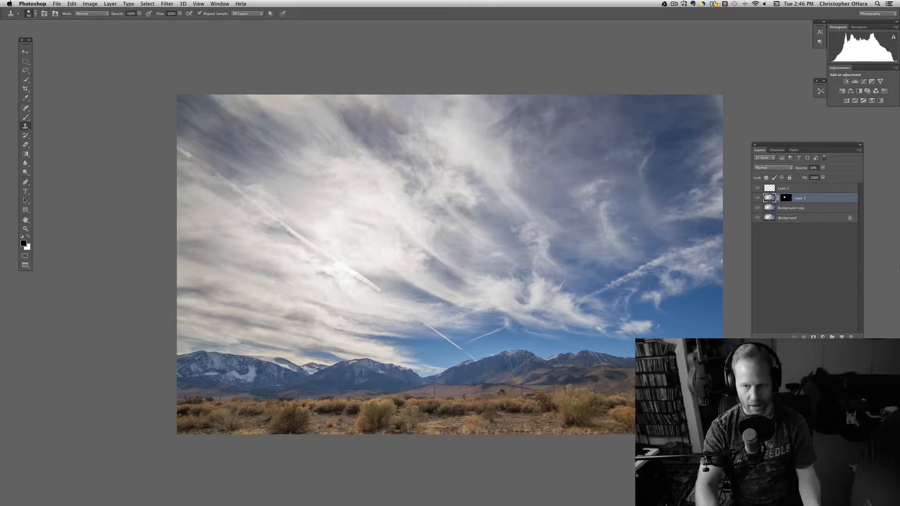
left_click(813, 289)
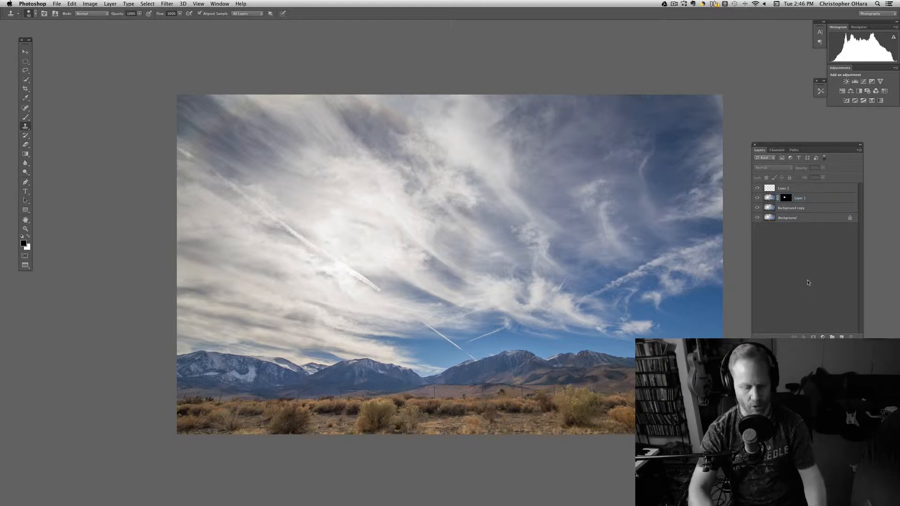
key("alt+shift+super+e")
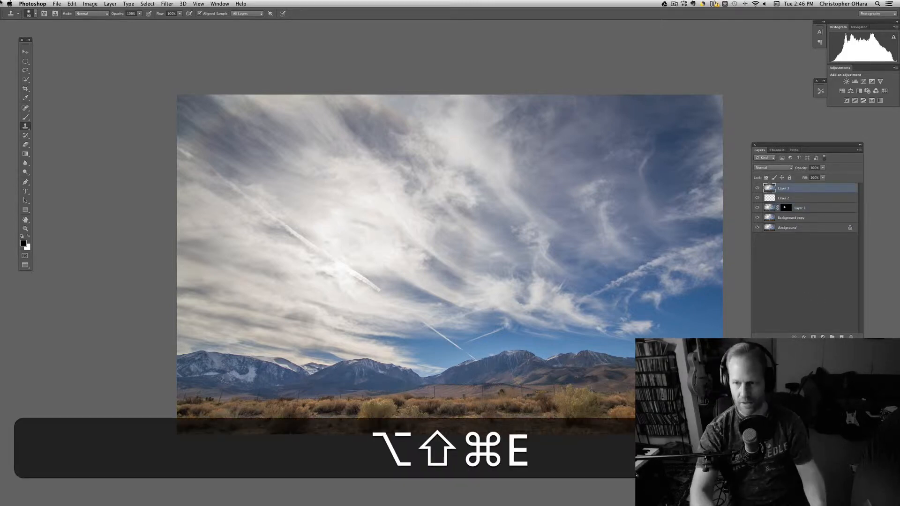
left_click(792, 289)
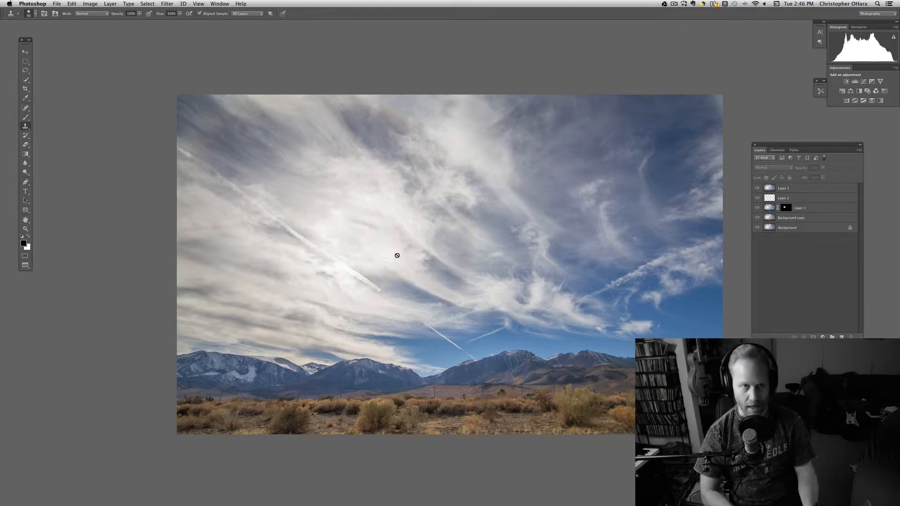
Step: Select the merged top layer and open it in the Nik Software filter Color Efex Pro 4
left_click(166, 5)
left_click(324, 63)
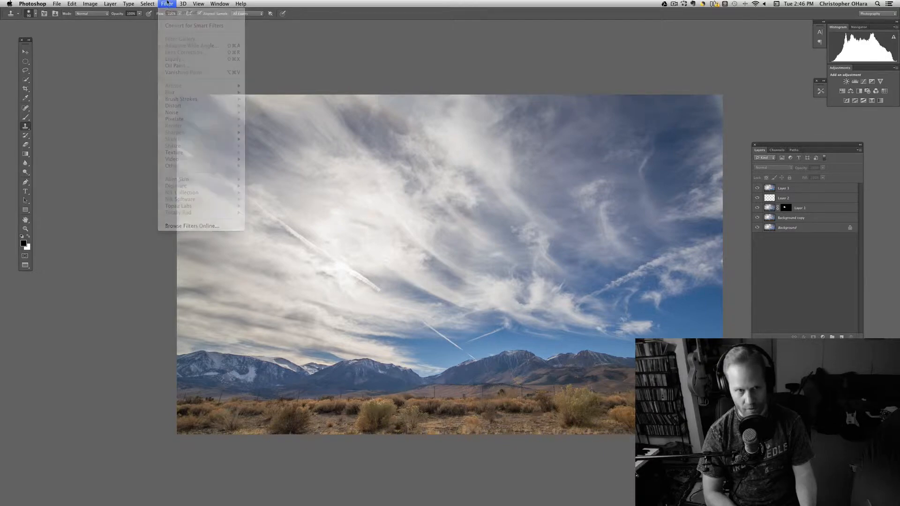
left_click(792, 188)
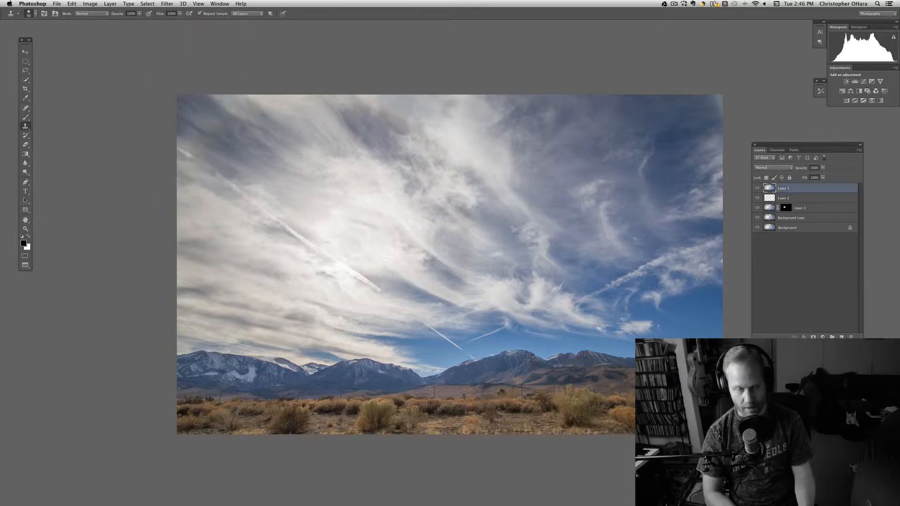
left_click(167, 5)
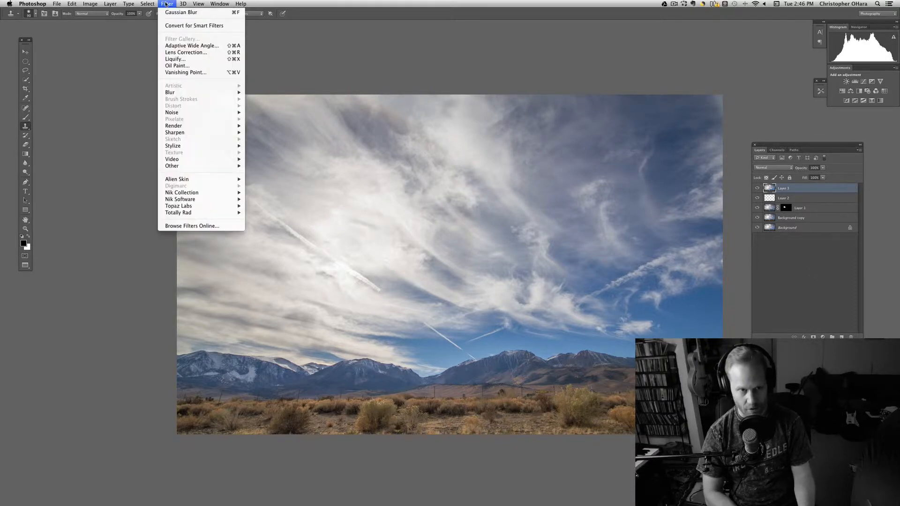
mouse_move(193, 200)
left_click(277, 203)
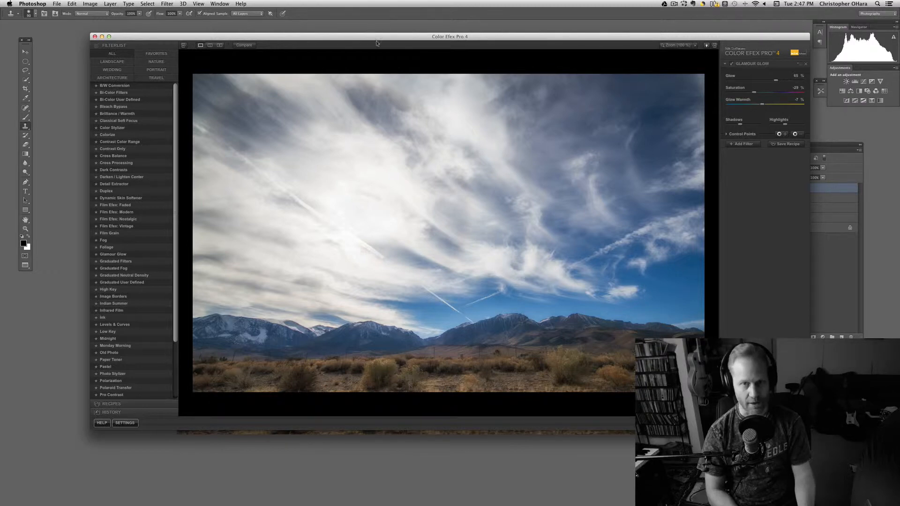
left_click_drag(374, 37, 360, 36)
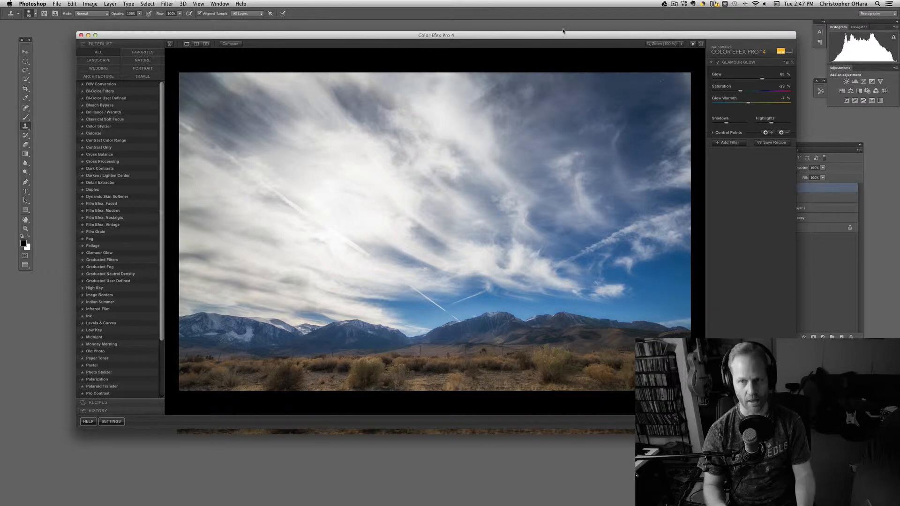
left_click_drag(527, 35, 526, 34)
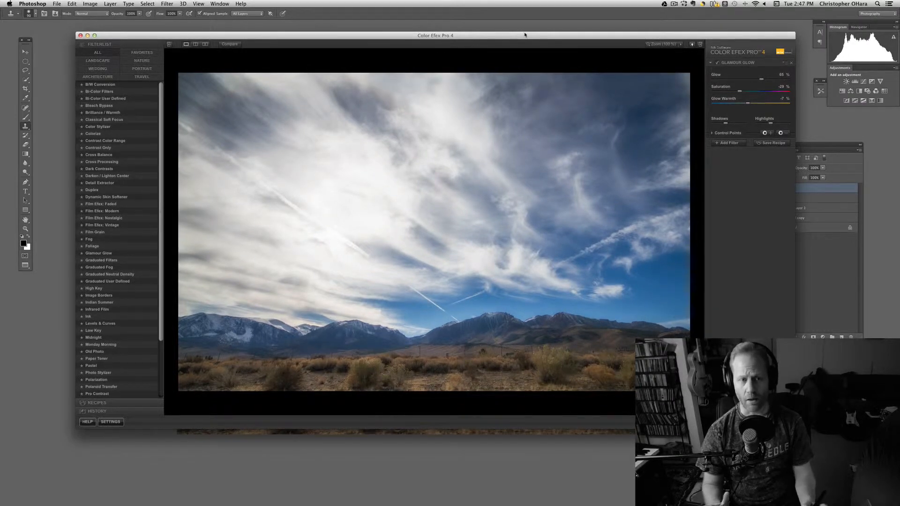
left_click_drag(371, 40, 372, 42)
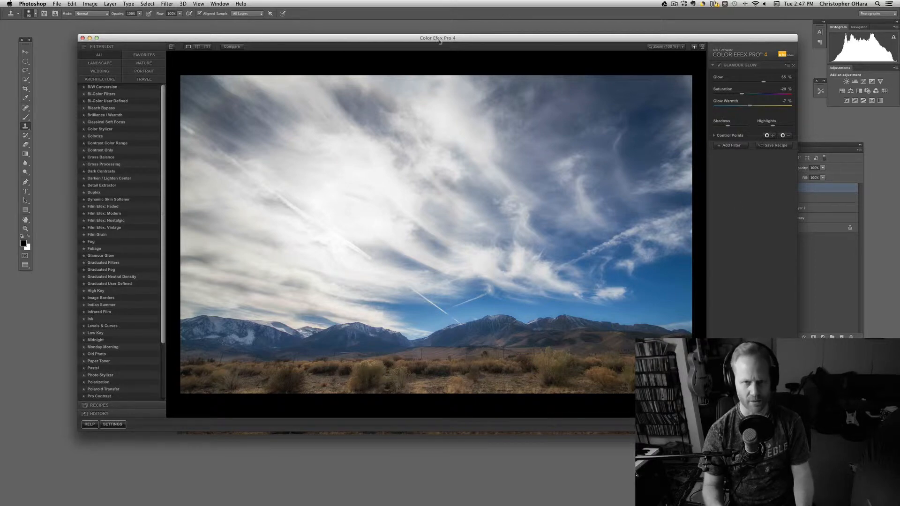
left_click_drag(427, 42, 425, 41)
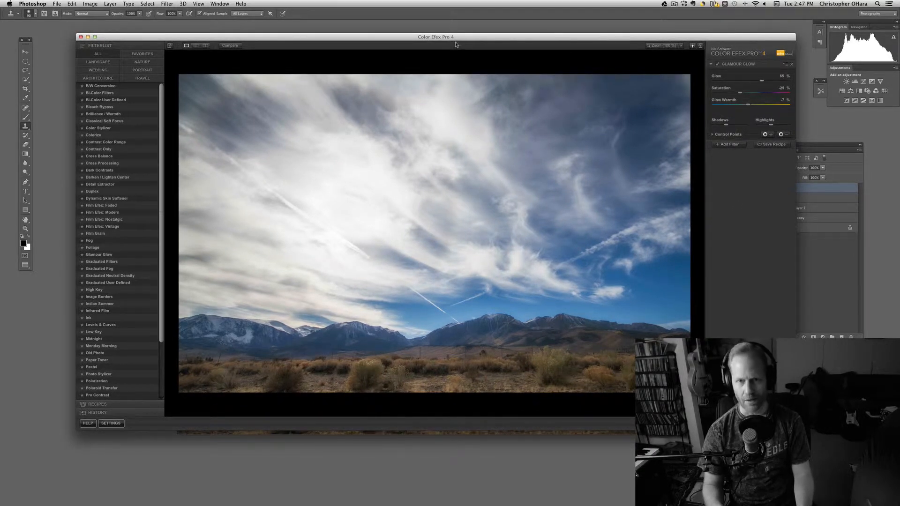
left_click_drag(400, 40, 448, 42)
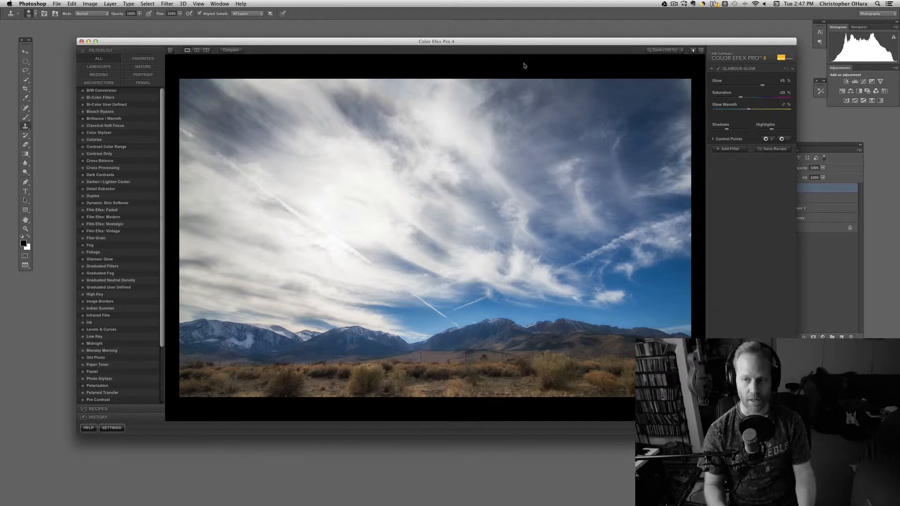
Step: Turn off the Glamour Glow filter and apply Tonal Contrast to the image instead
left_click(719, 69)
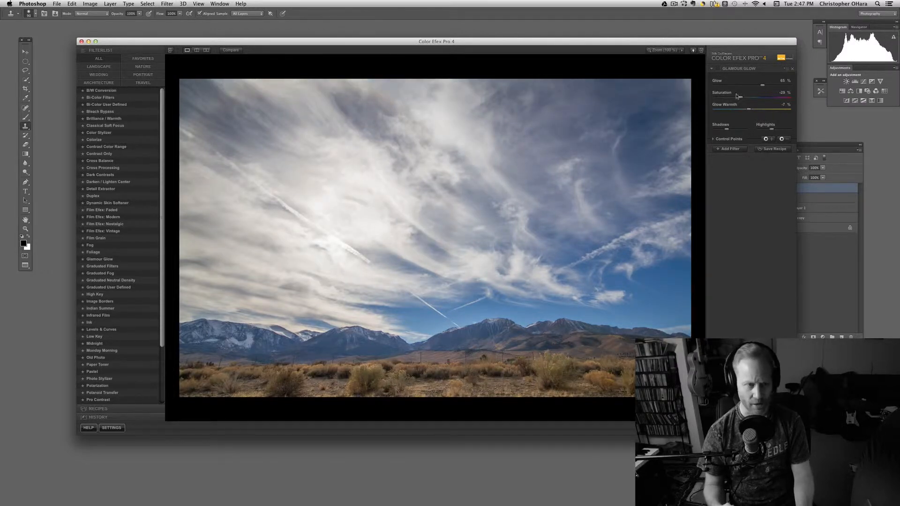
left_click_drag(163, 221, 164, 330)
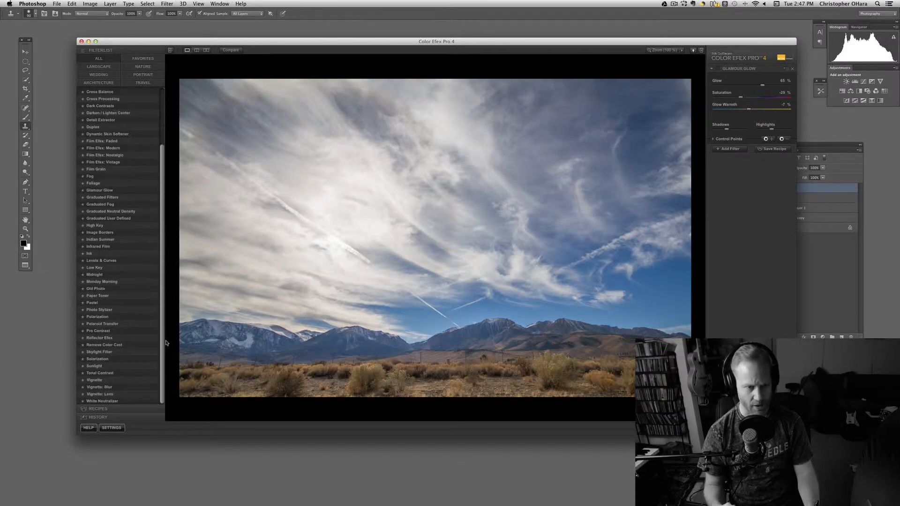
left_click(96, 374)
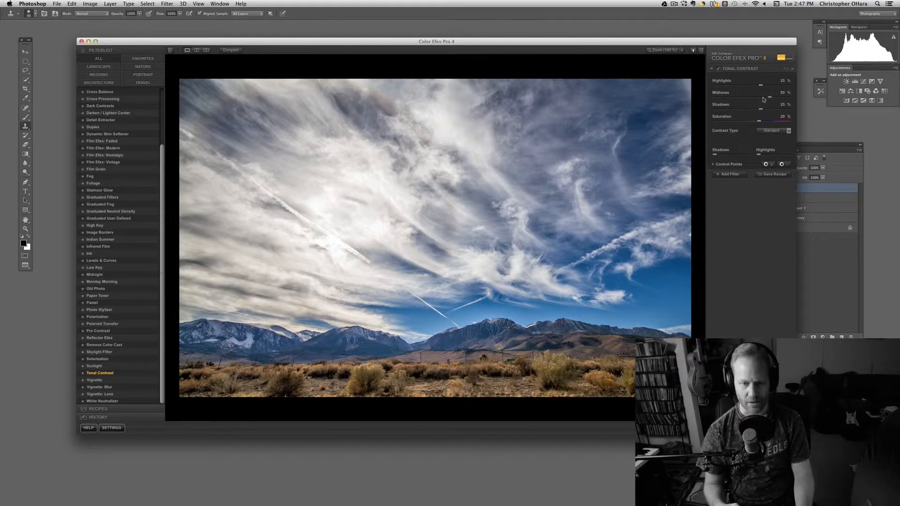
Step: Compare the image with Tonal Contrast off and on, and set its Midtones to 40% and Saturation to 1%
left_click(719, 69)
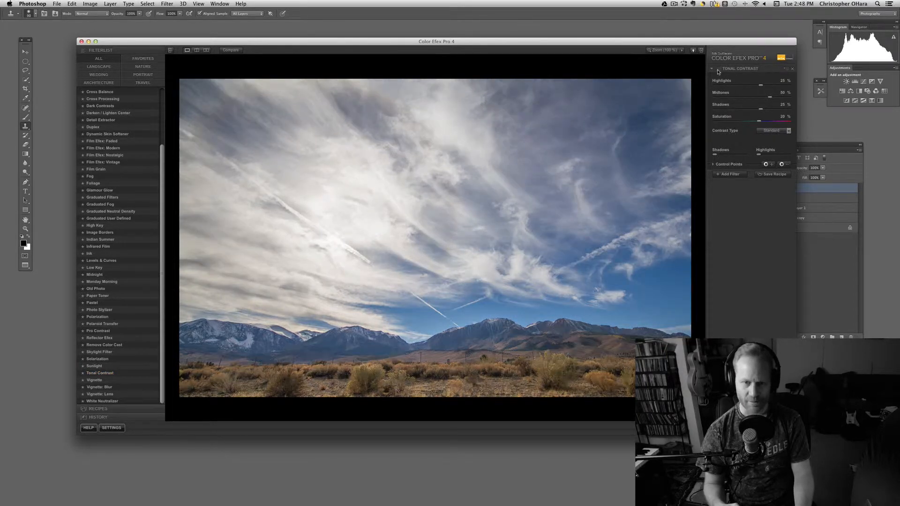
left_click(720, 69)
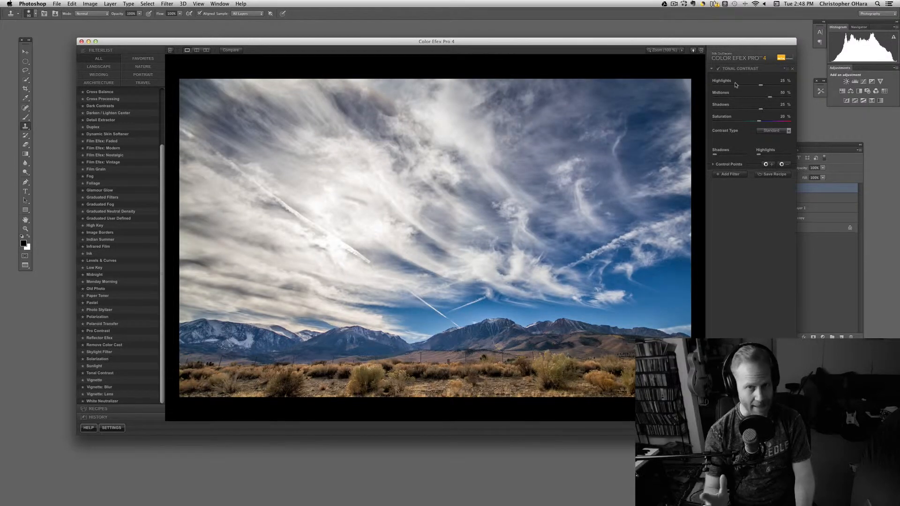
left_click_drag(767, 99, 754, 123)
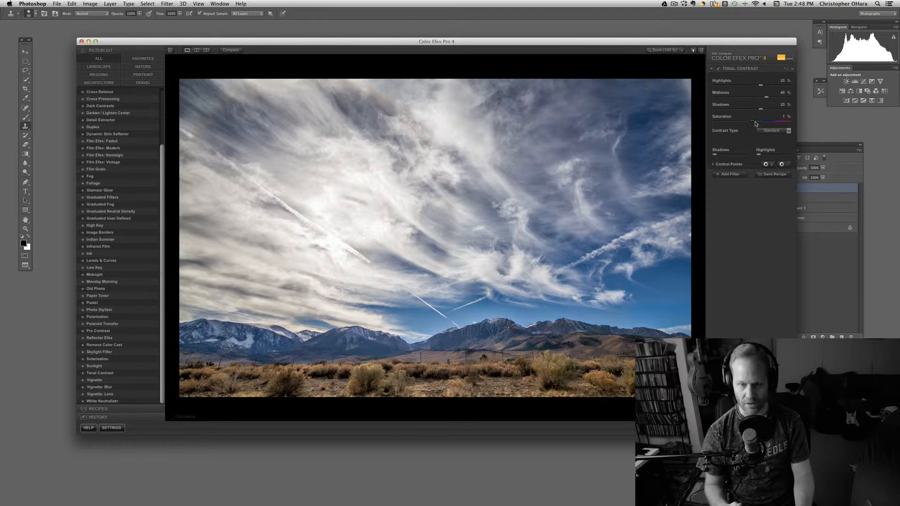
Step: Set Tonal Contrast's Saturation to 6% and Midtones to 28%, and compare the image with the filter off and on
left_click_drag(755, 121, 757, 122)
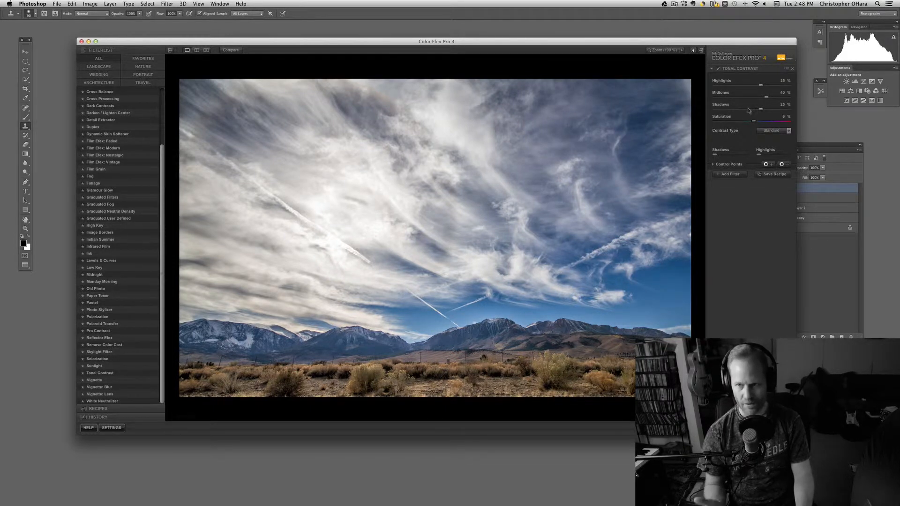
left_click_drag(766, 97, 764, 99)
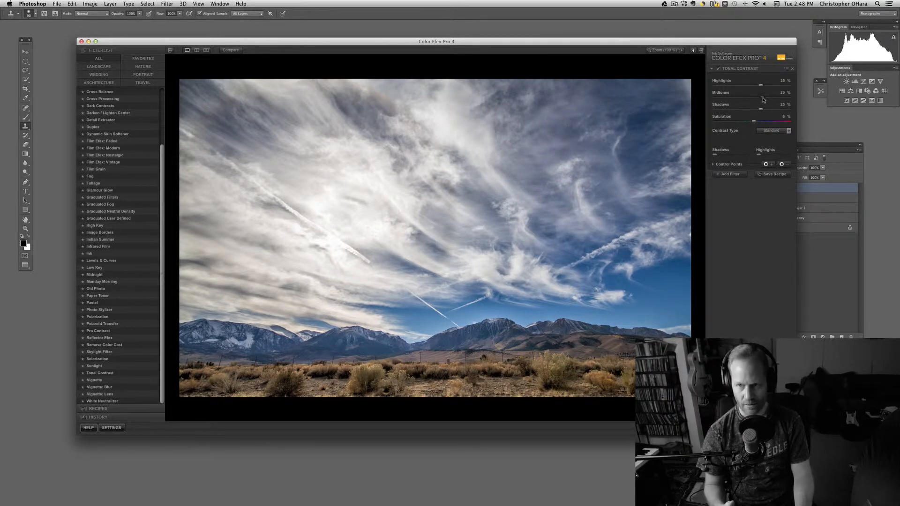
left_click(719, 70)
left_click(719, 70)
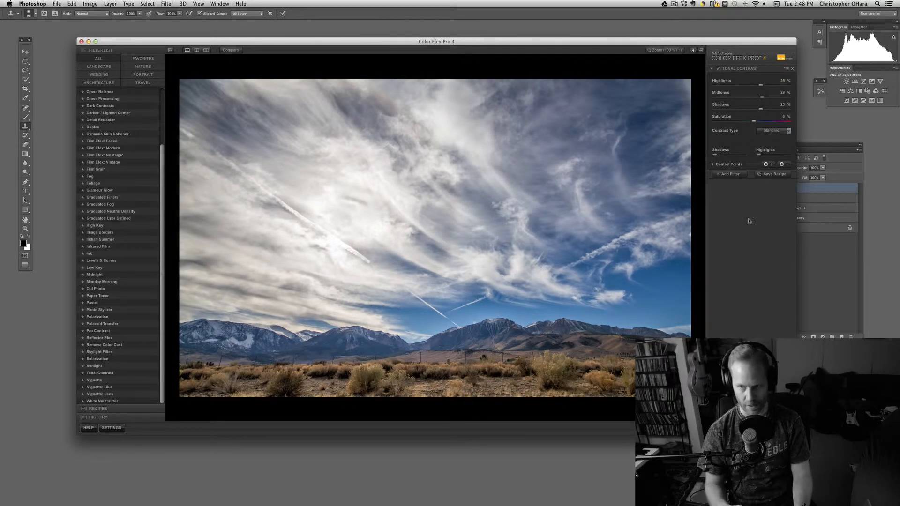
Step: Try the Strong, Balanced and Fine contrast types in Tonal Contrast against the Standard type
left_click(777, 132)
left_click(771, 163)
left_click(777, 132)
left_click(772, 139)
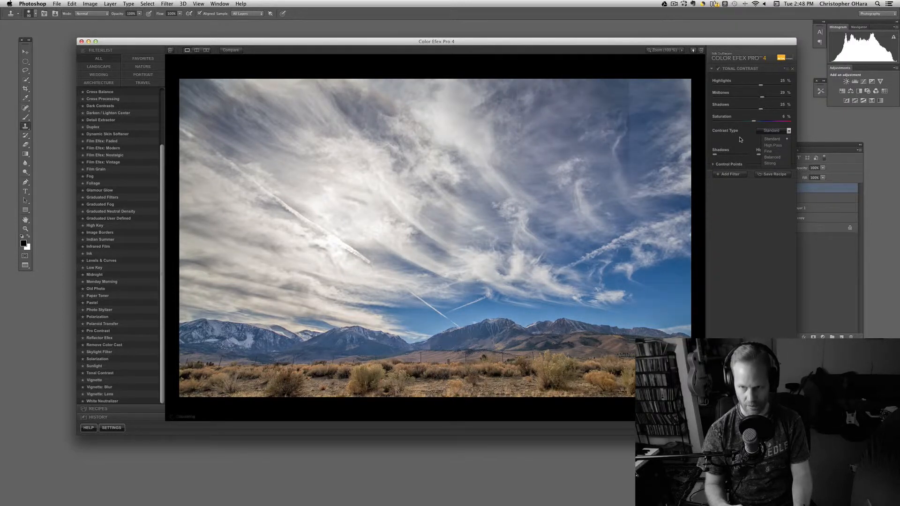
left_click(778, 132)
left_click(772, 163)
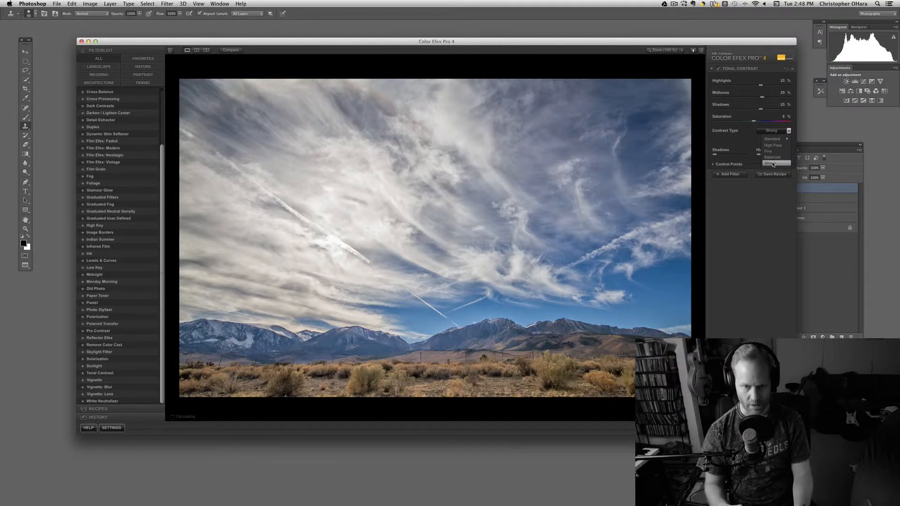
left_click(772, 157)
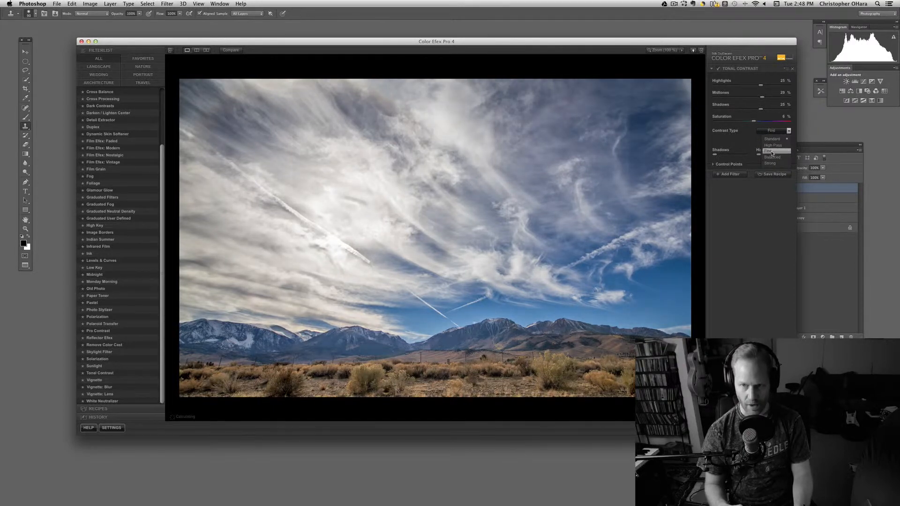
left_click(772, 152)
left_click(772, 139)
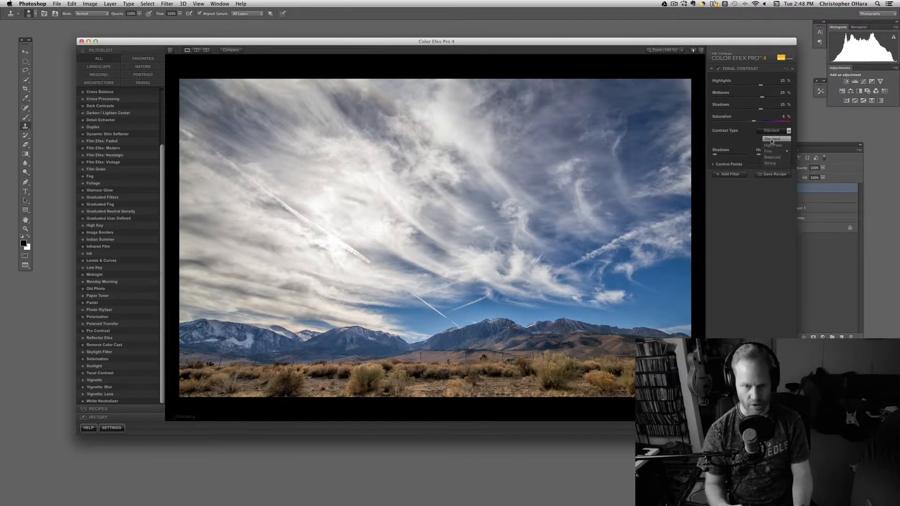
left_click(772, 140)
Step: Set Tonal Contrast's contrast type to Fine and compare the image with the filter off and on
left_click(771, 132)
left_click(772, 152)
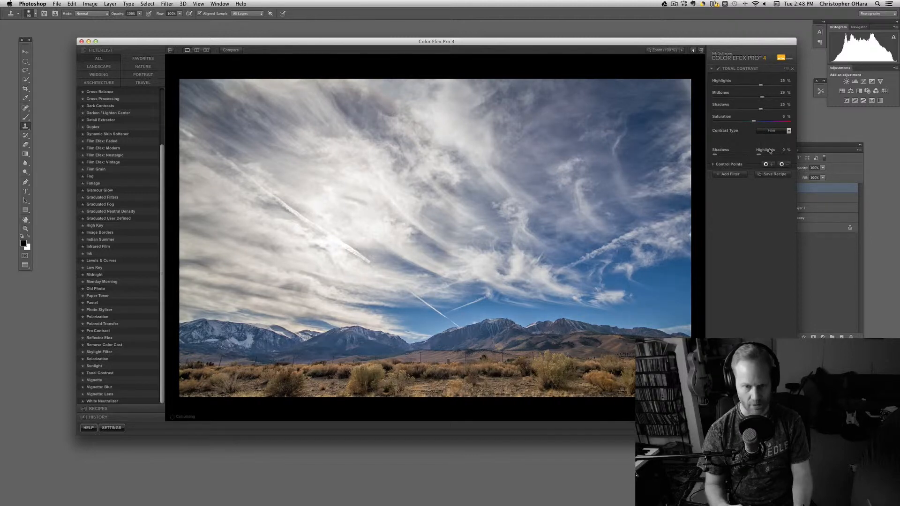
left_click(719, 69)
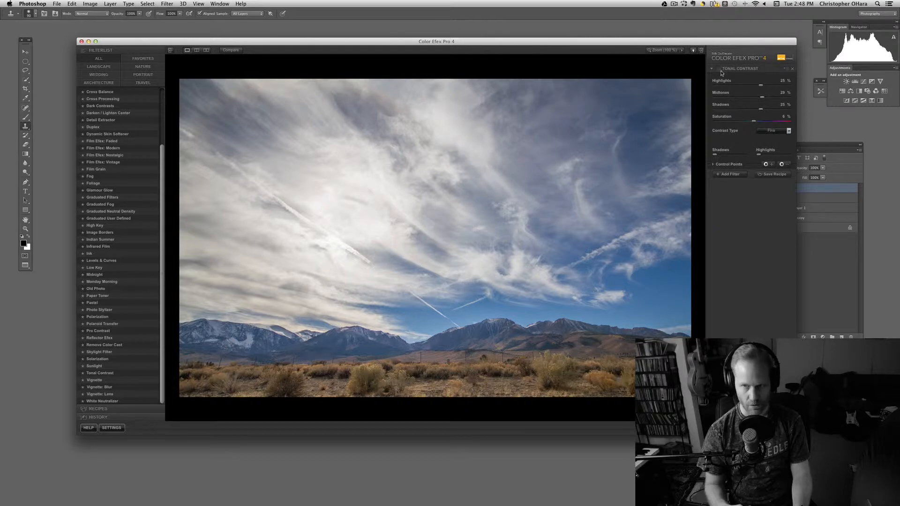
left_click(719, 69)
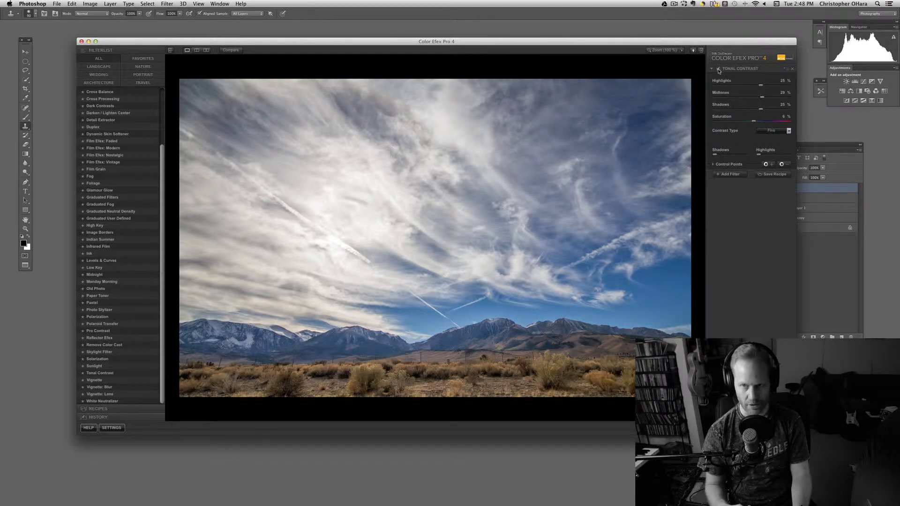
Step: Raise Tonal Contrast's Shadows and Highlights protection moderately and compare the image with the filter off and on
left_click_drag(721, 156, 729, 155)
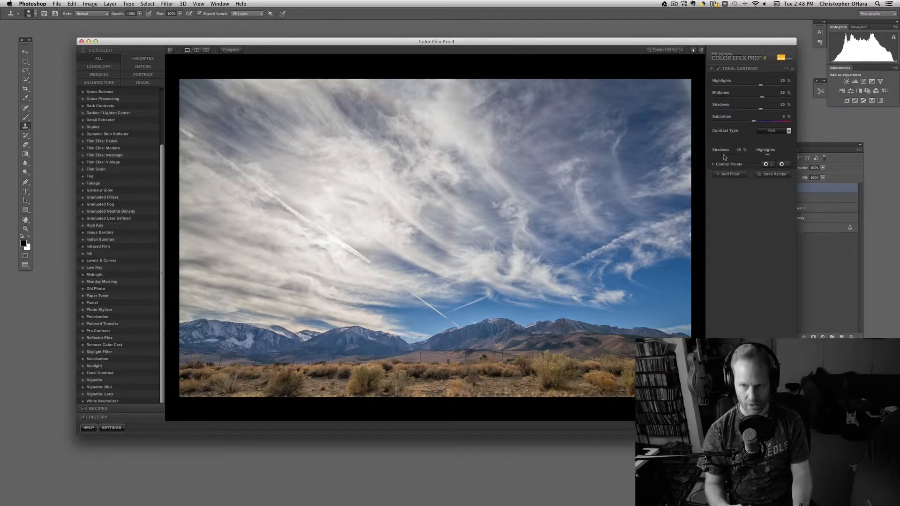
left_click_drag(723, 157, 726, 158)
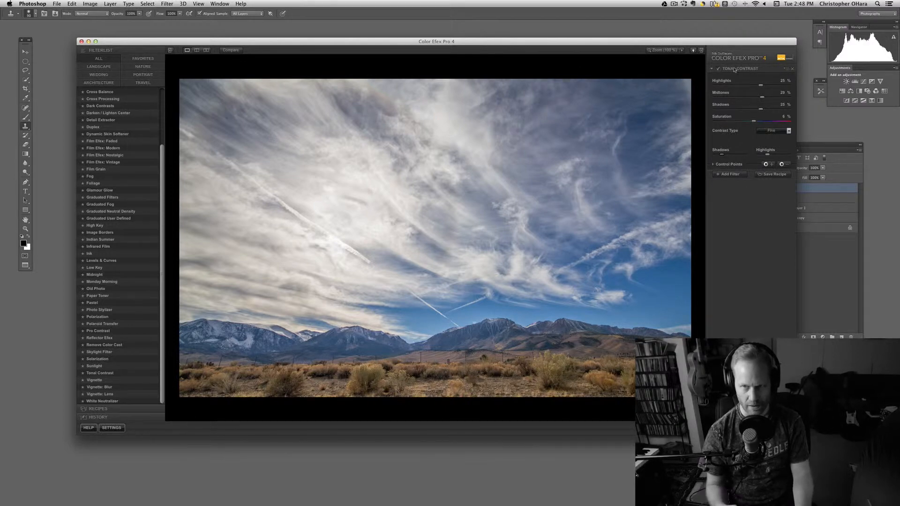
left_click(719, 69)
left_click(719, 69)
left_click(717, 69)
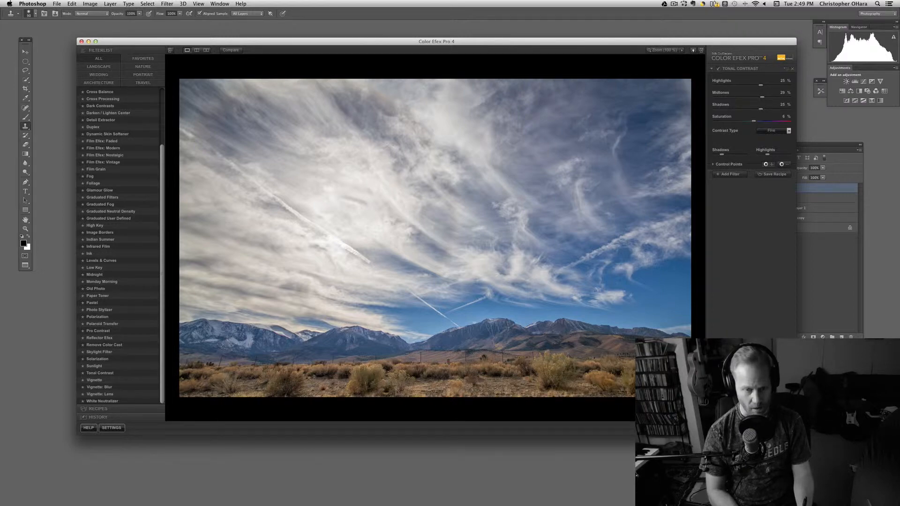
Step: Try a Tonal Contrast control point on the desert brush in the foreground, adjusting its size and opacity, and delete it
left_click(292, 369)
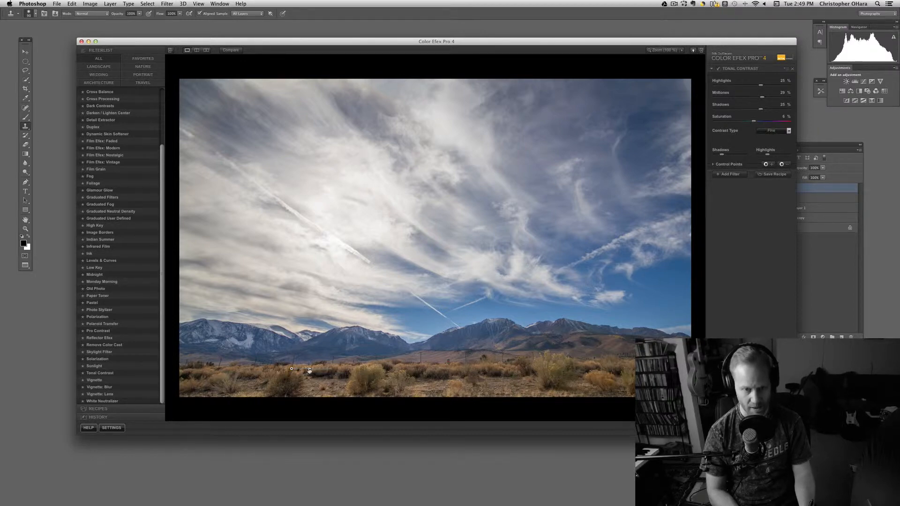
left_click_drag(288, 373, 222, 364)
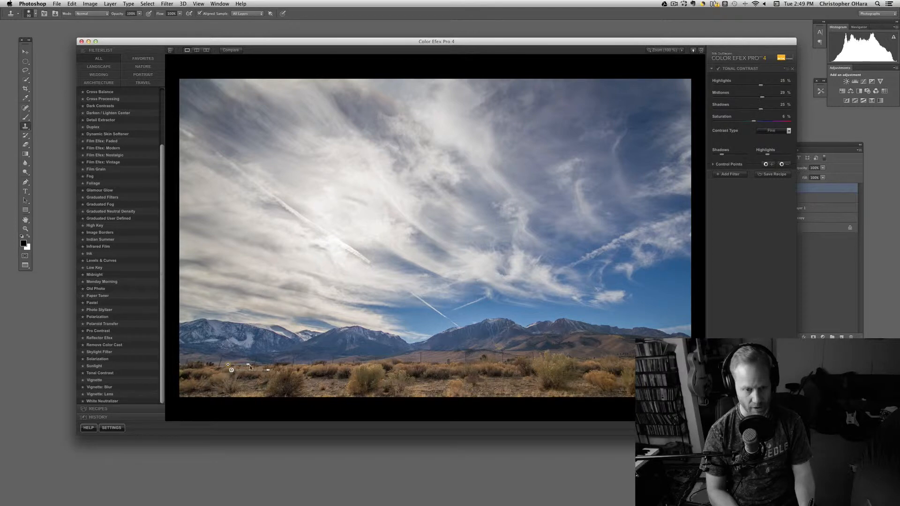
left_click_drag(248, 364, 243, 367)
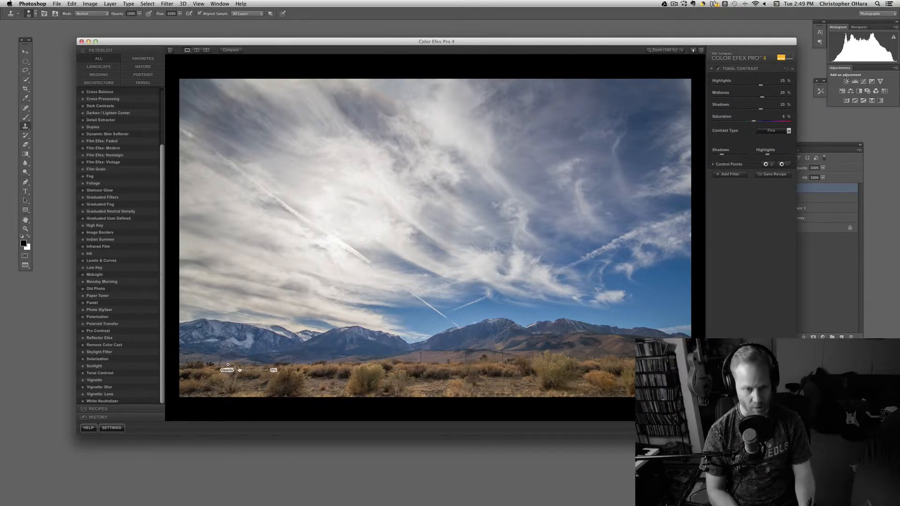
left_click_drag(247, 372, 272, 379)
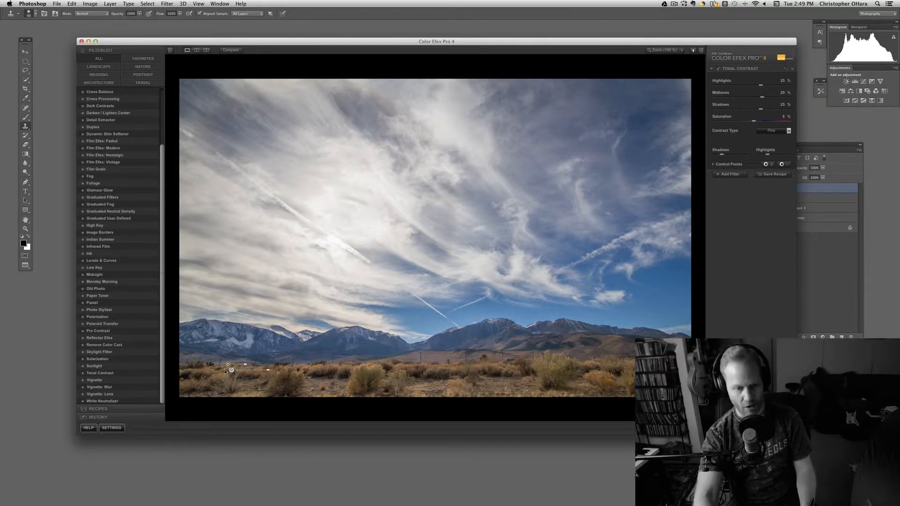
key("BackSpace")
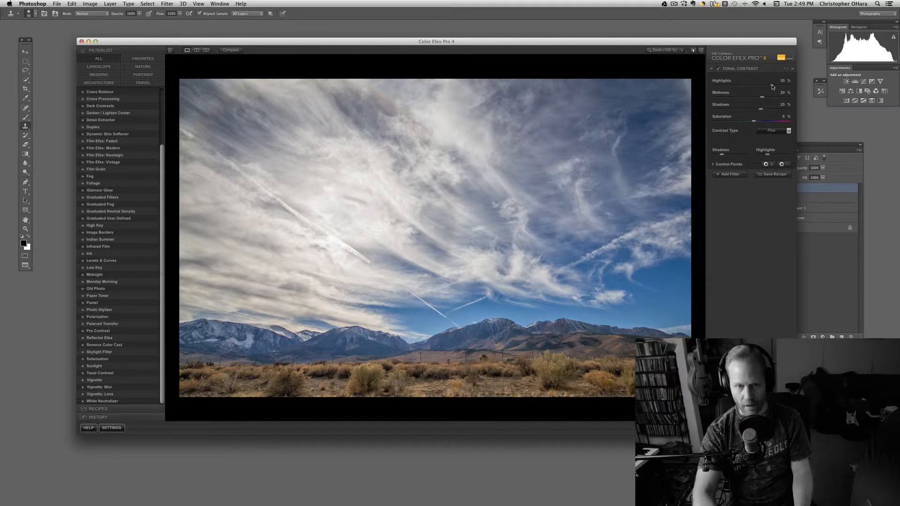
Step: Set Tonal Contrast's Highlights to 14% and Midtones to 23%, and add Bleach Bypass as a second filter
left_click(757, 86)
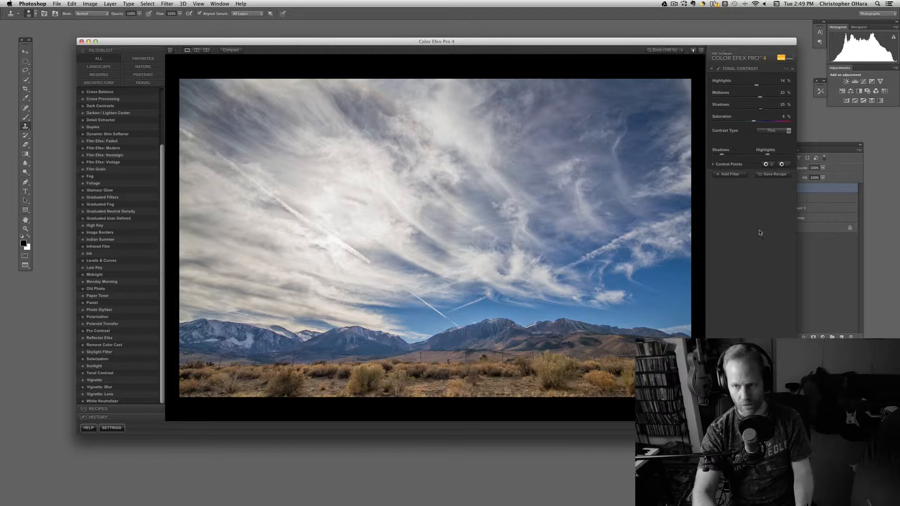
left_click(729, 174)
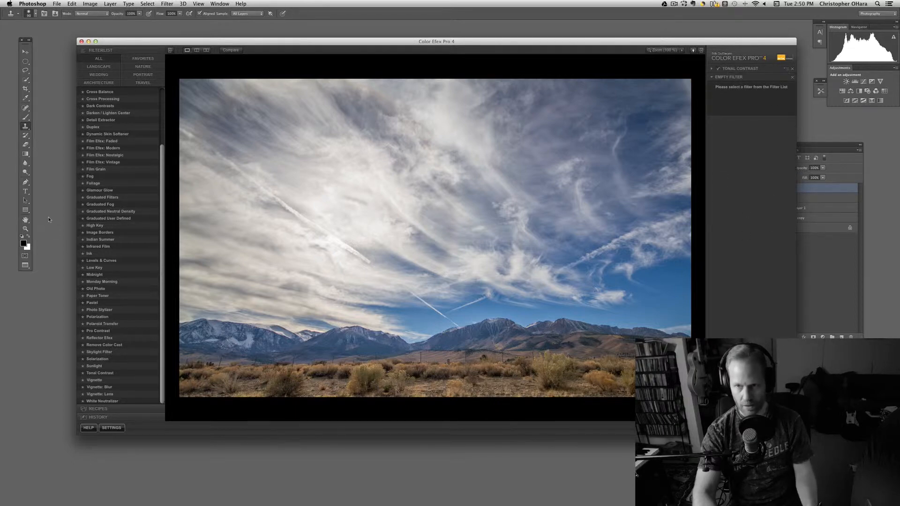
scroll(162, 174, "up", 2)
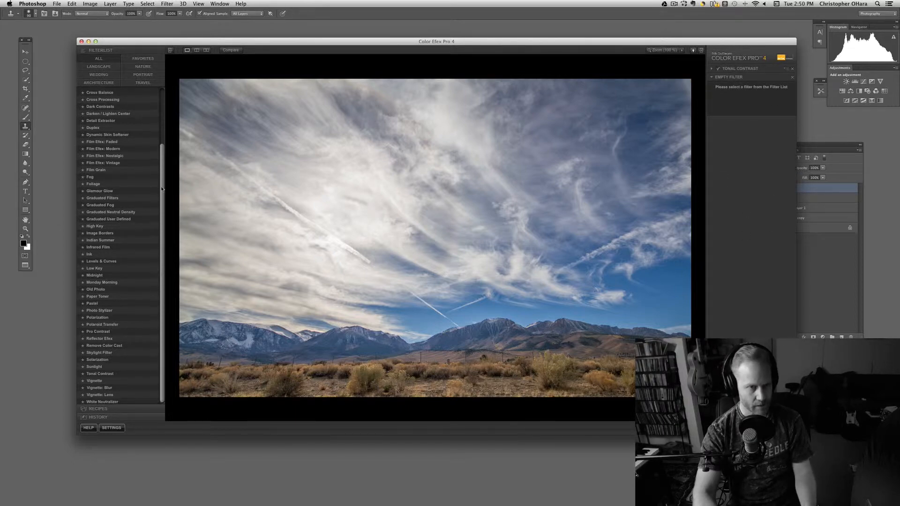
scroll(162, 173, "up", 4)
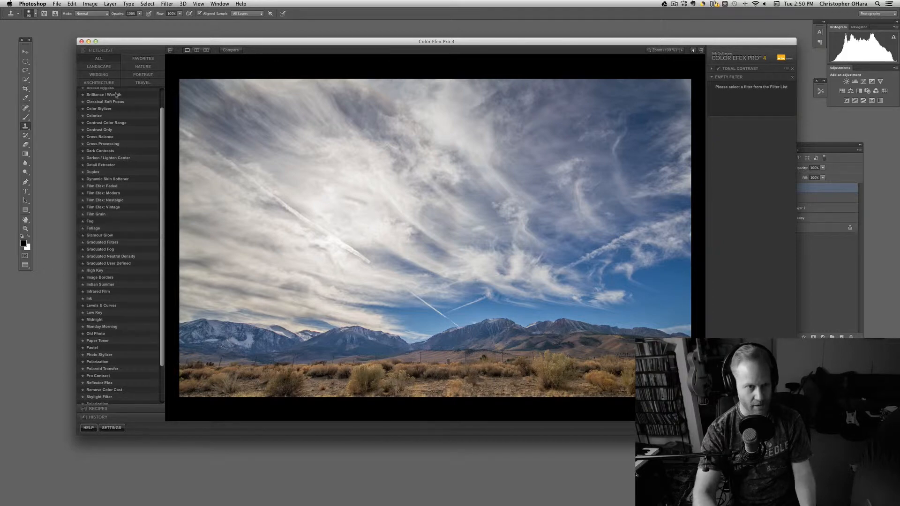
scroll(159, 114, "up", 3)
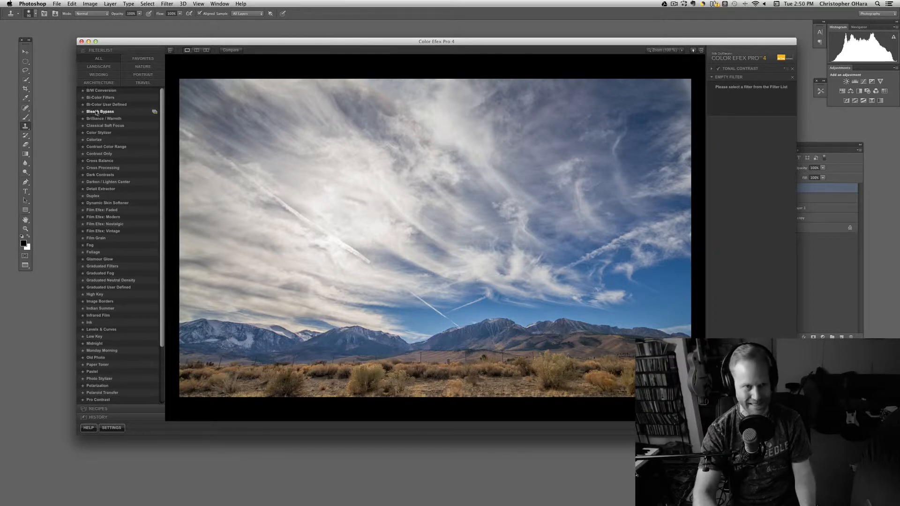
left_click(97, 112)
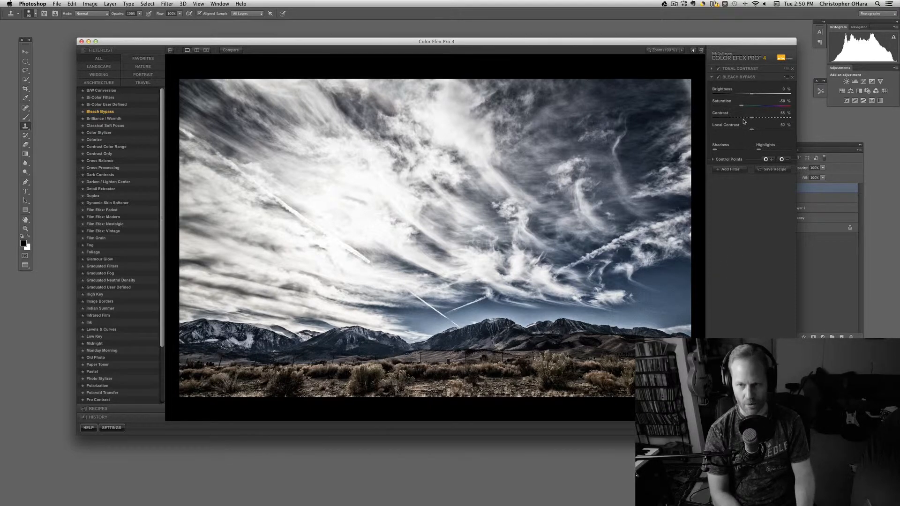
Step: Set Bleach Bypass's Saturation to 1% and Contrast to 20%
left_click(770, 106)
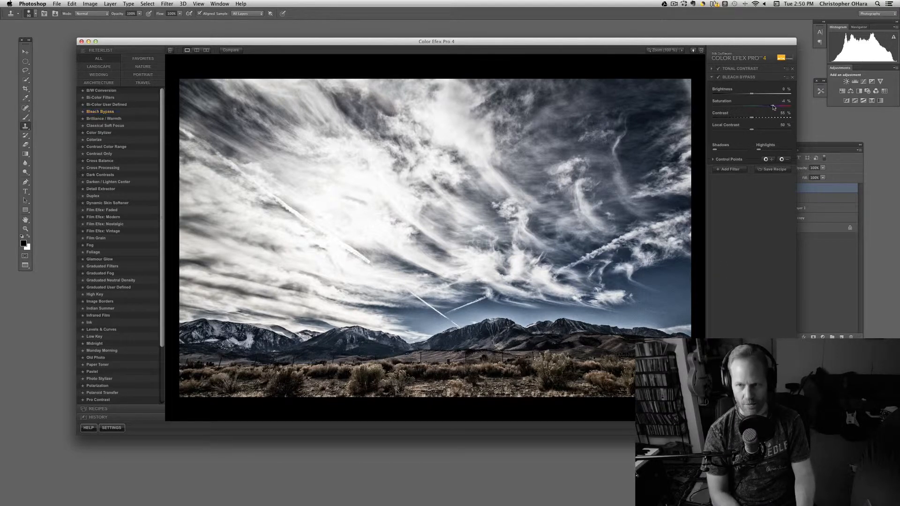
left_click(715, 118)
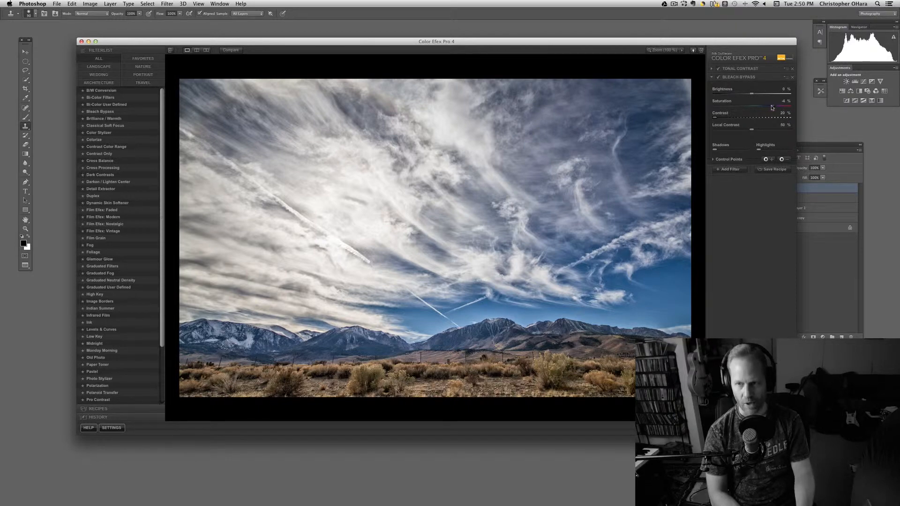
left_click_drag(772, 107, 776, 109)
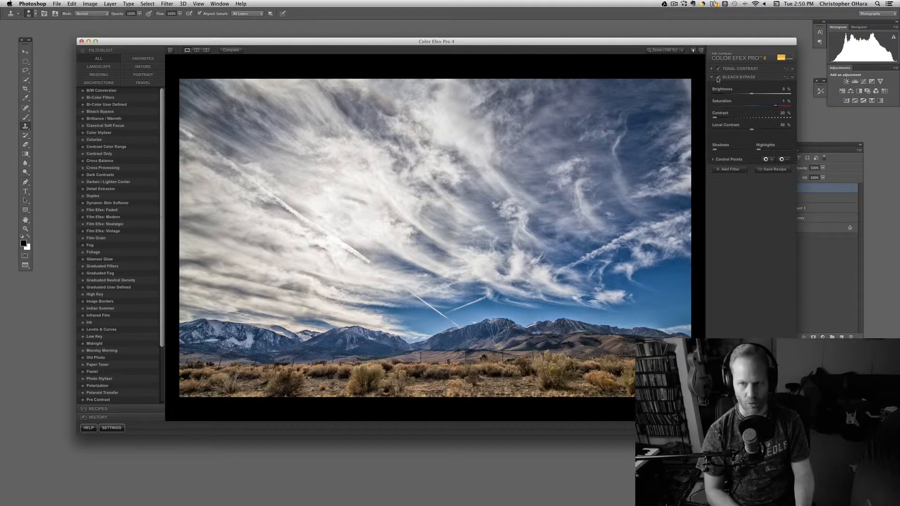
Step: Compare the image with the Bleach Bypass filter off and on
left_click(719, 78)
left_click(719, 77)
left_click(720, 78)
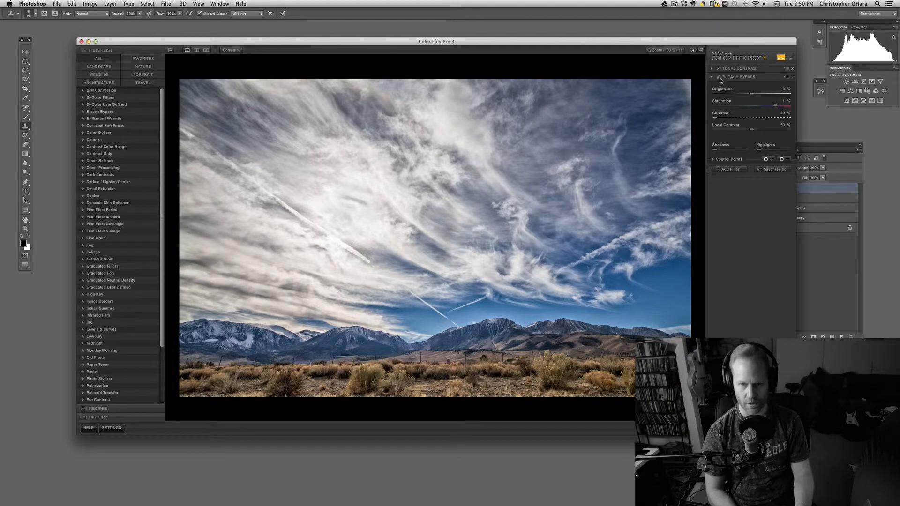
left_click(720, 78)
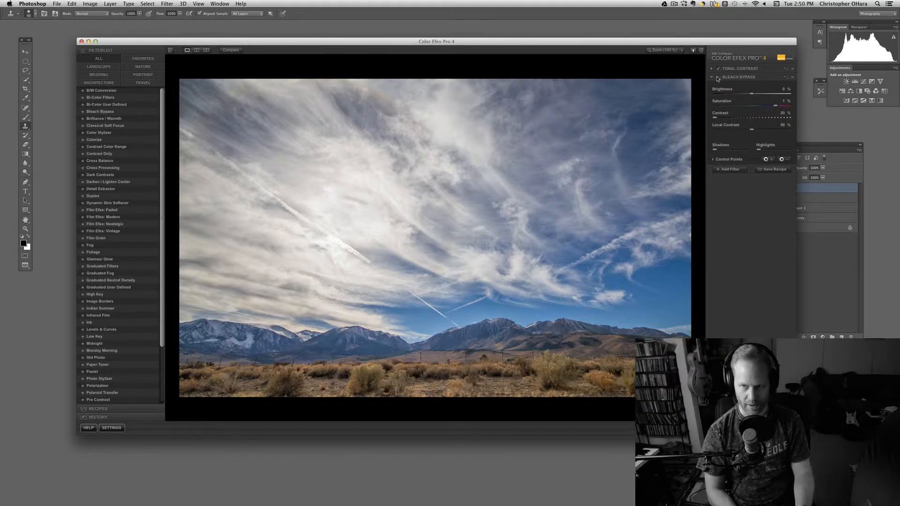
left_click(718, 78)
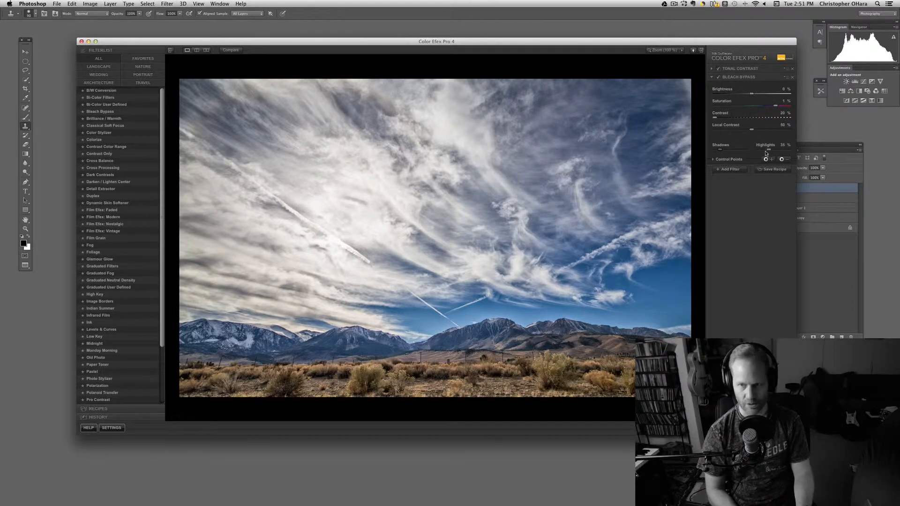
Step: Fine-tune Bleach Bypass's Highlights protection and compare the image with the filter off and on
left_click_drag(766, 150, 765, 150)
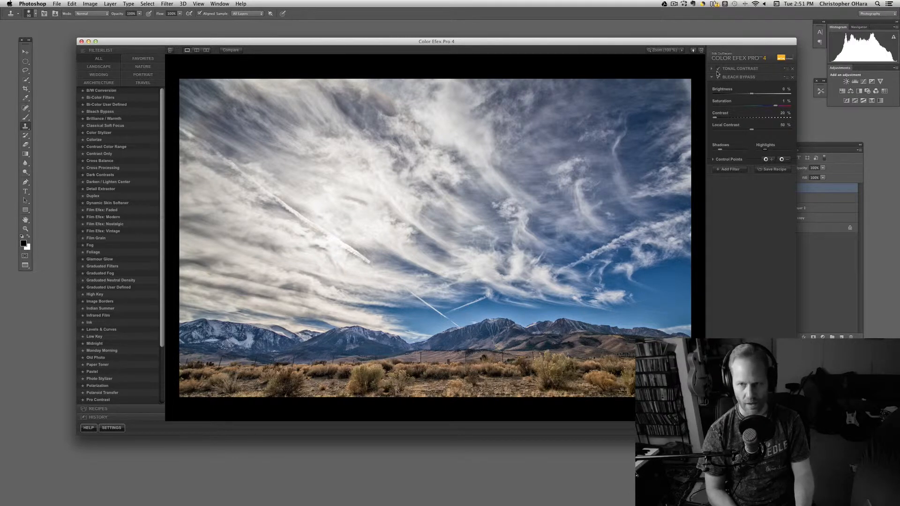
left_click(719, 76)
left_click(718, 77)
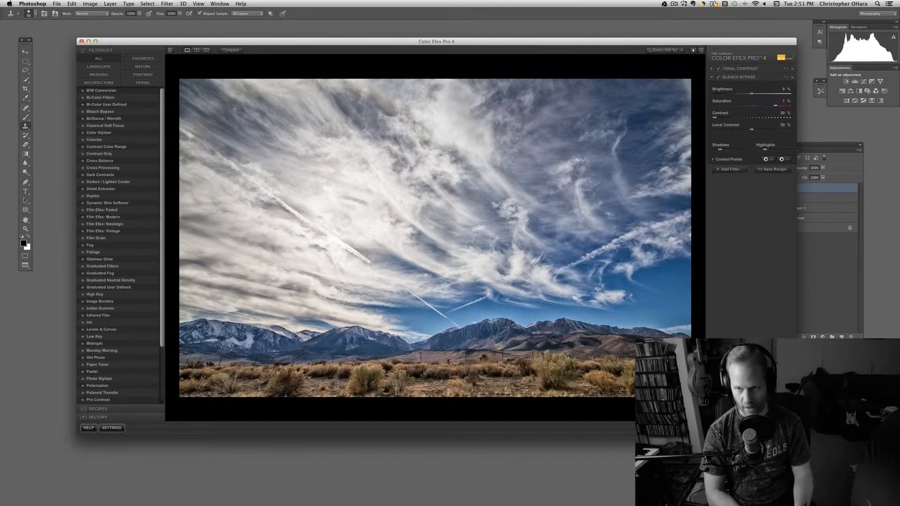
left_click(719, 78)
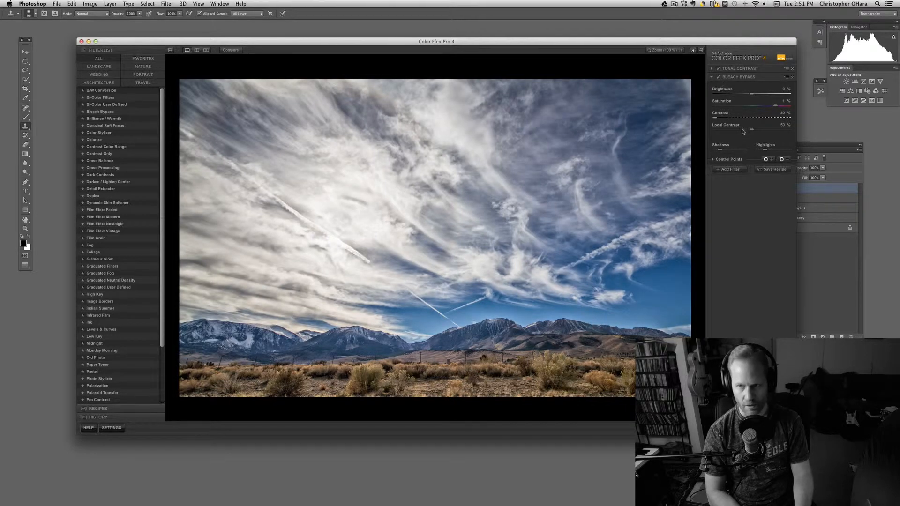
Step: Set Bleach Bypass's Local Contrast to 20% and check its effect by switching the filter off and on
double_click(743, 131)
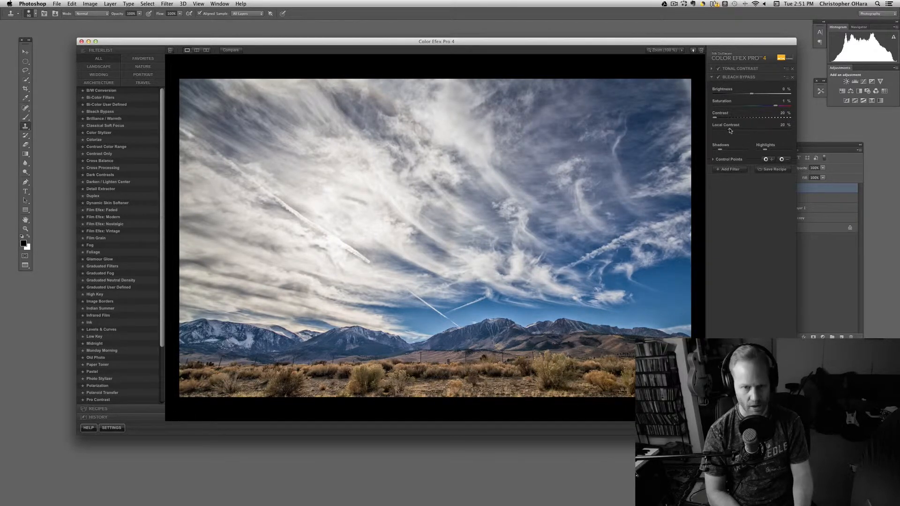
left_click(719, 77)
left_click(718, 77)
left_click(718, 77)
left_click(718, 77)
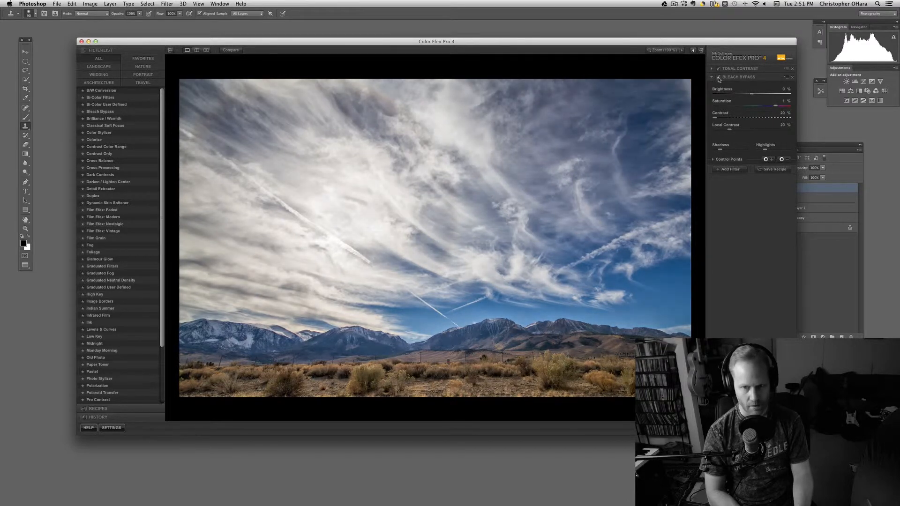
Step: Switch Bleach Bypass back on and add a Pro Contrast filter to the filter stack
left_click(721, 78)
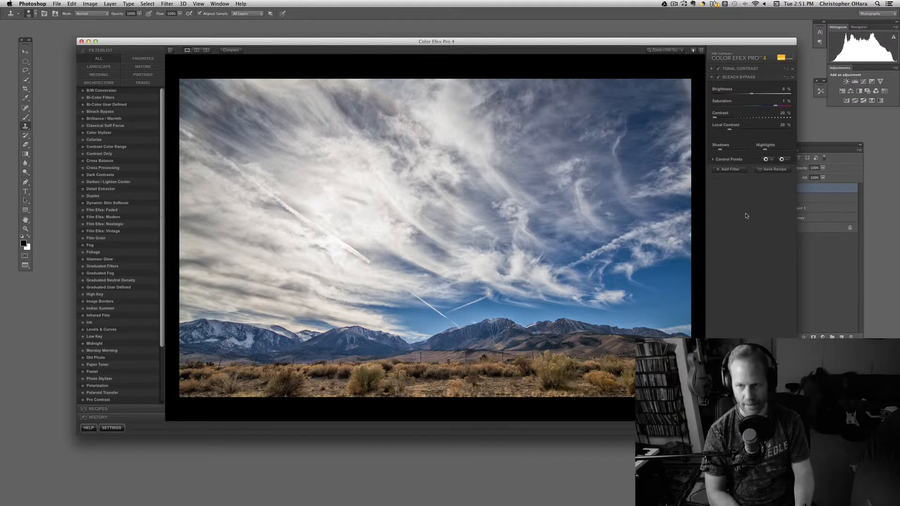
left_click(733, 171)
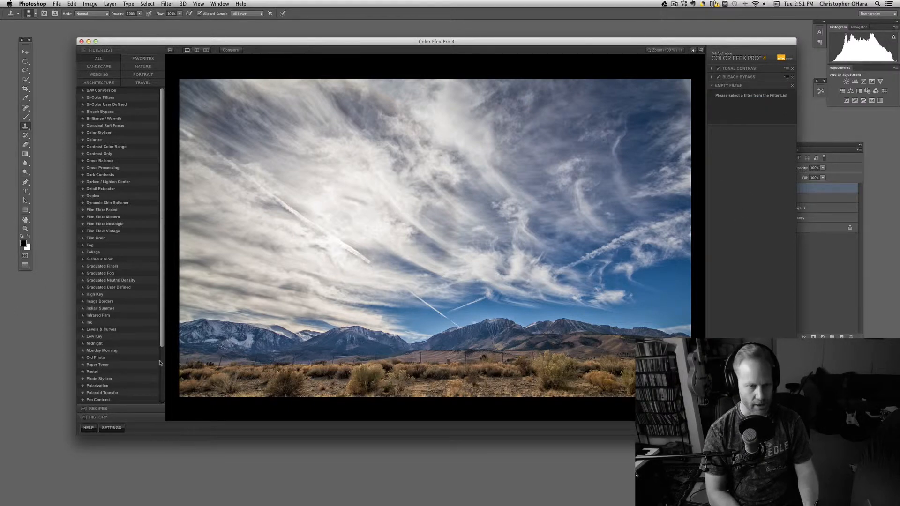
scroll(161, 348, "down", 1)
scroll(161, 348, "down", 5)
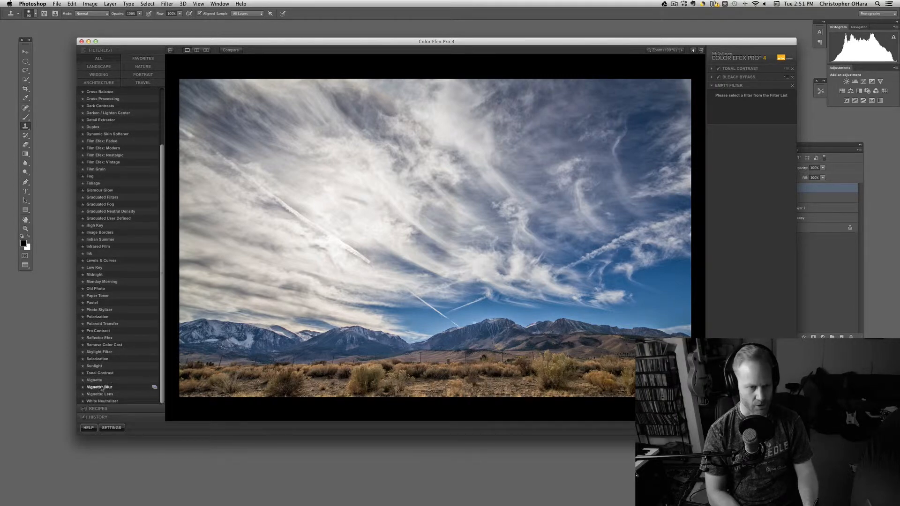
left_click(94, 331)
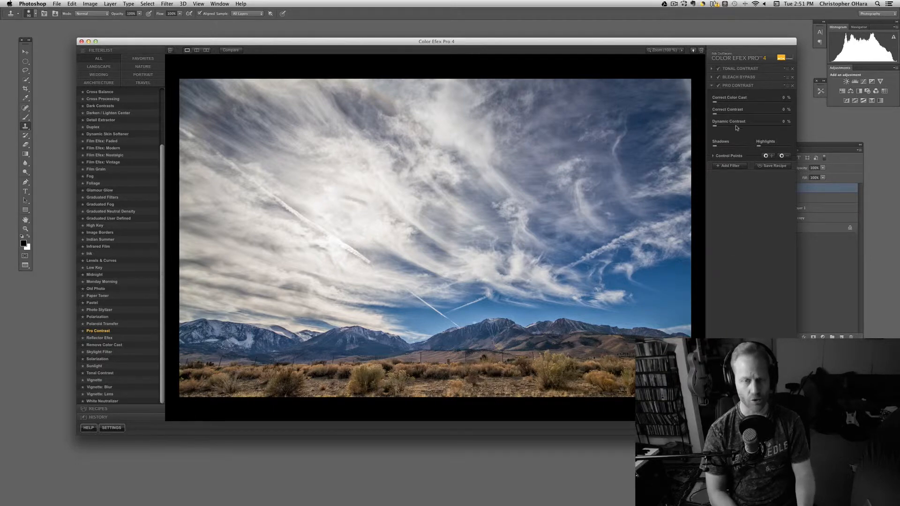
Step: Set Pro Contrast's Correct Contrast to 13% and Dynamic Contrast to 21%, comparing the image with the filter off and on
left_click(725, 114)
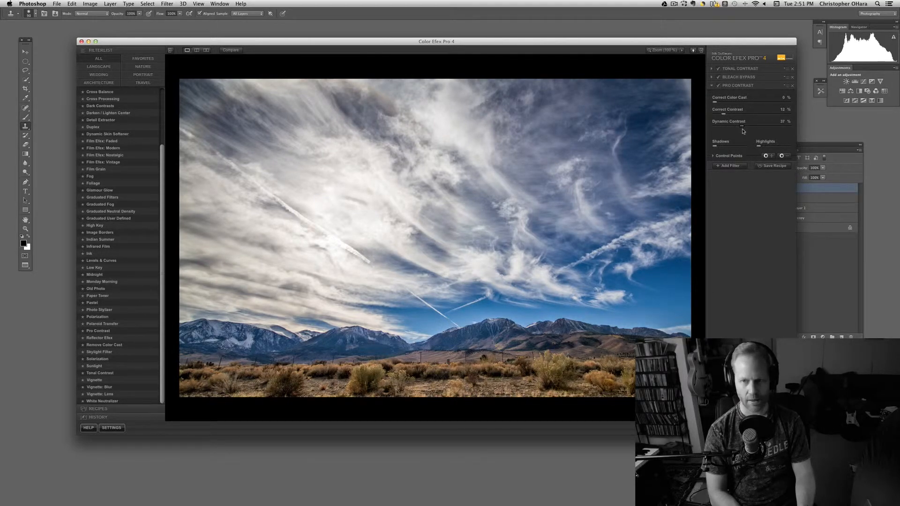
left_click_drag(740, 127, 747, 127)
left_click(718, 86)
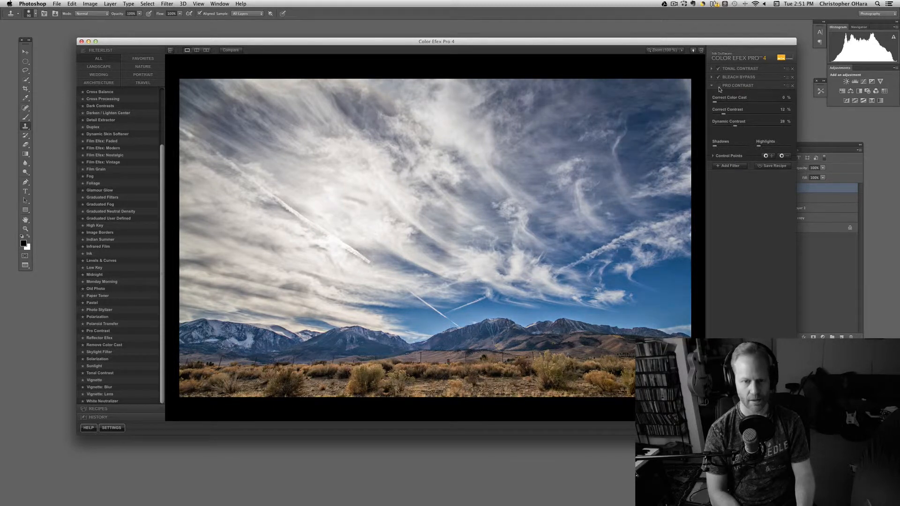
left_click(719, 86)
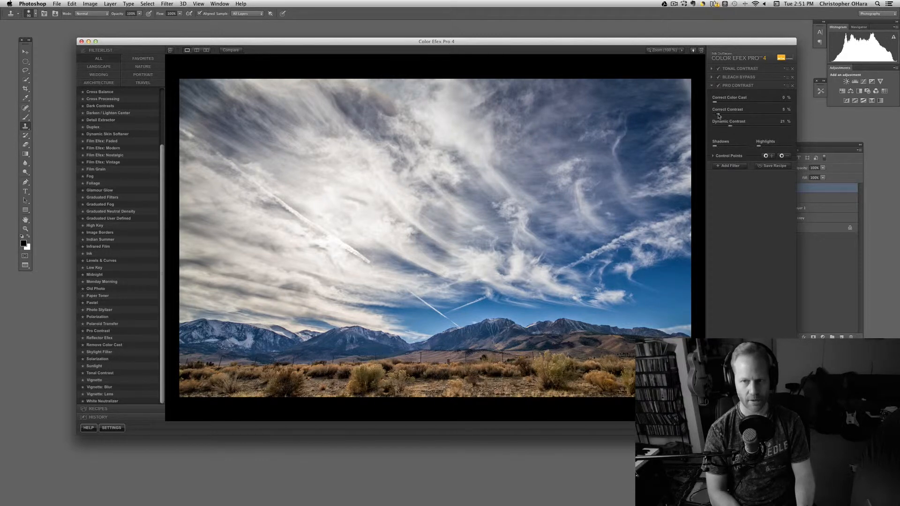
left_click(719, 87)
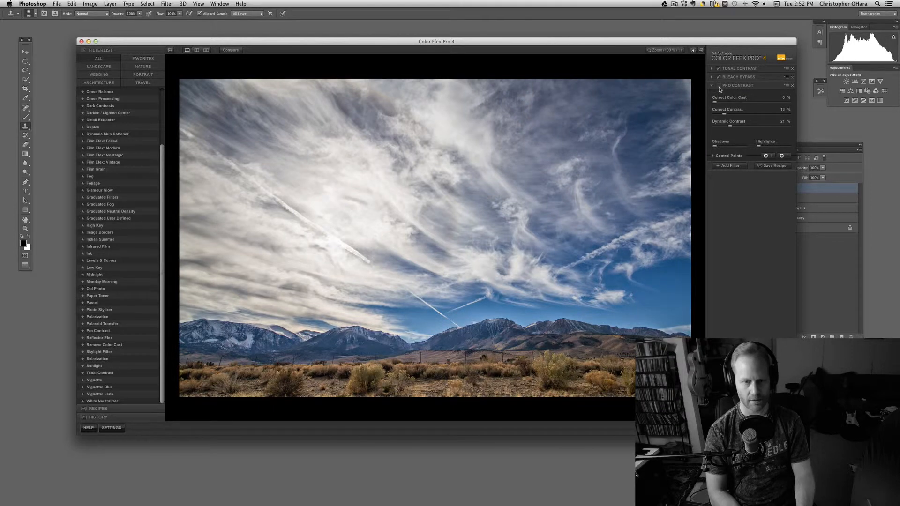
left_click(719, 86)
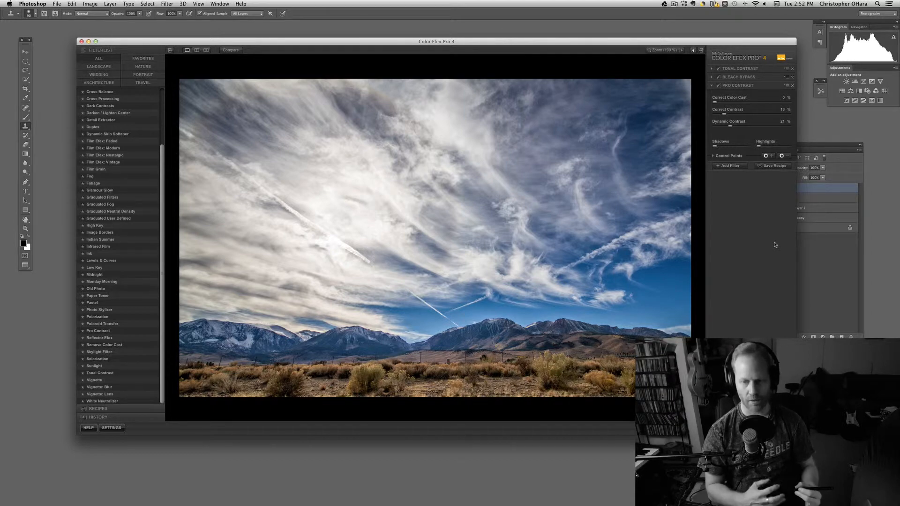
Step: Apply the stacked Color Efex Pro filters to the merged top layer and return to Photoshop
left_click_drag(459, 39, 459, 14)
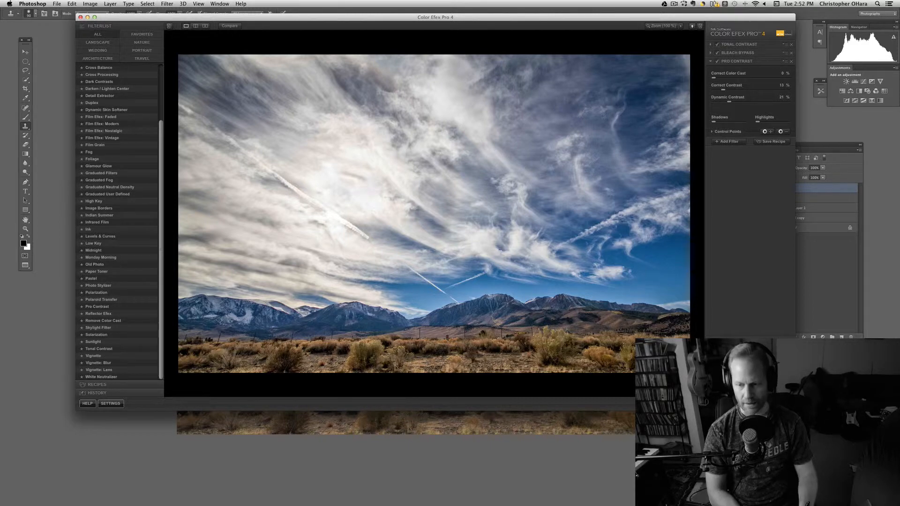
key("Return")
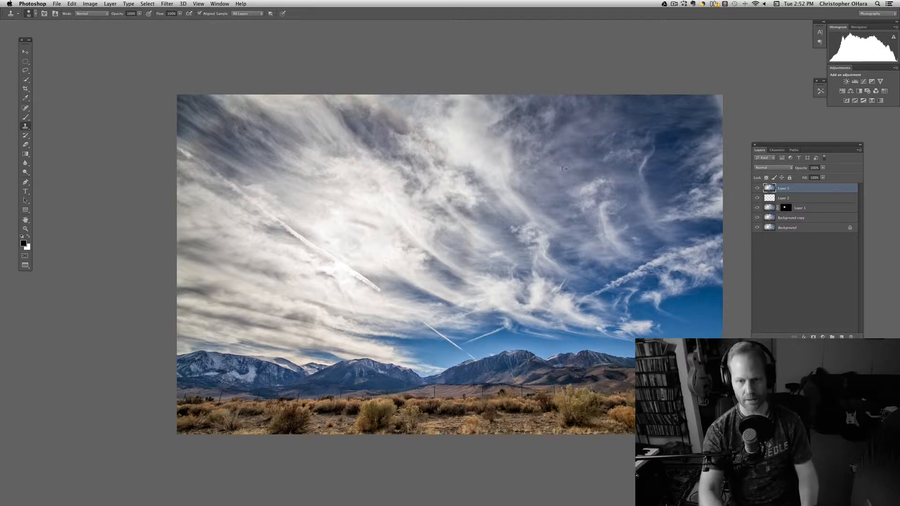
key("space")
left_click_drag(499, 286, 451, 246)
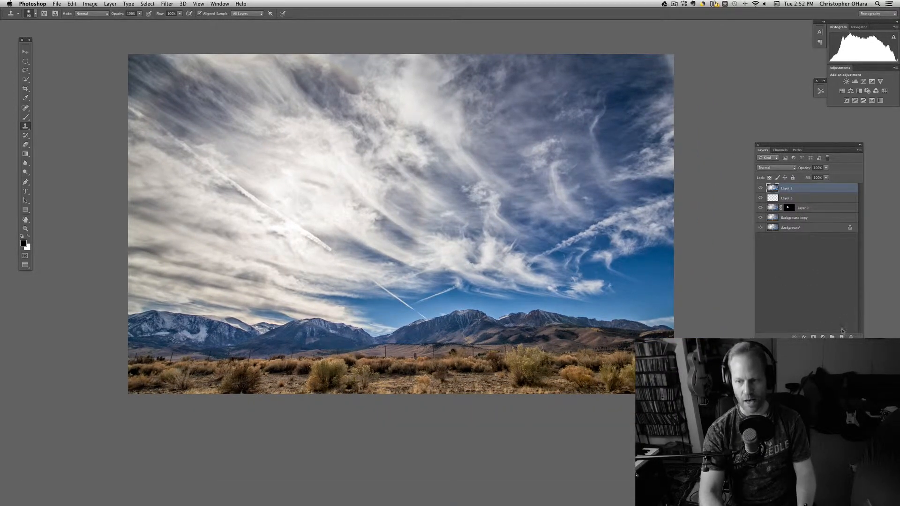
Step: Add a layer mask to the filtered top layer and invert it to black
left_click(814, 337)
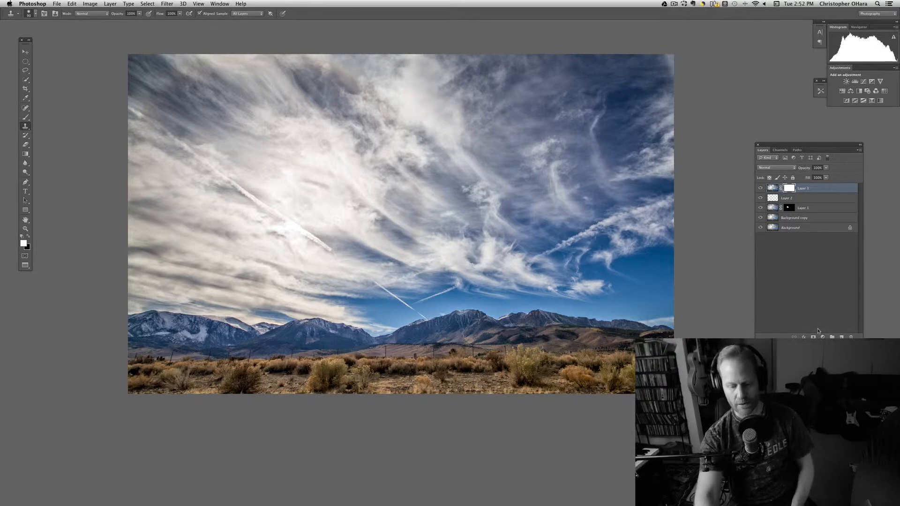
key("super")
key("super+i")
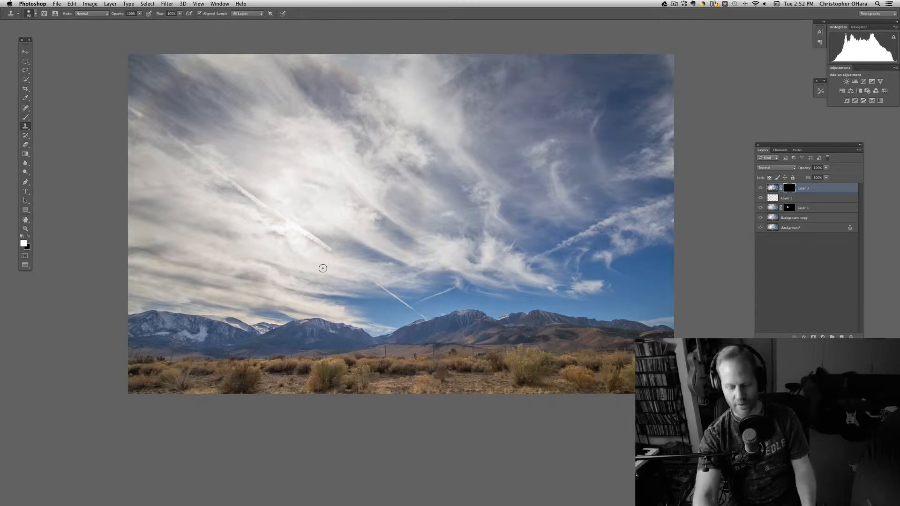
key("bracketright")
key("bracketright")
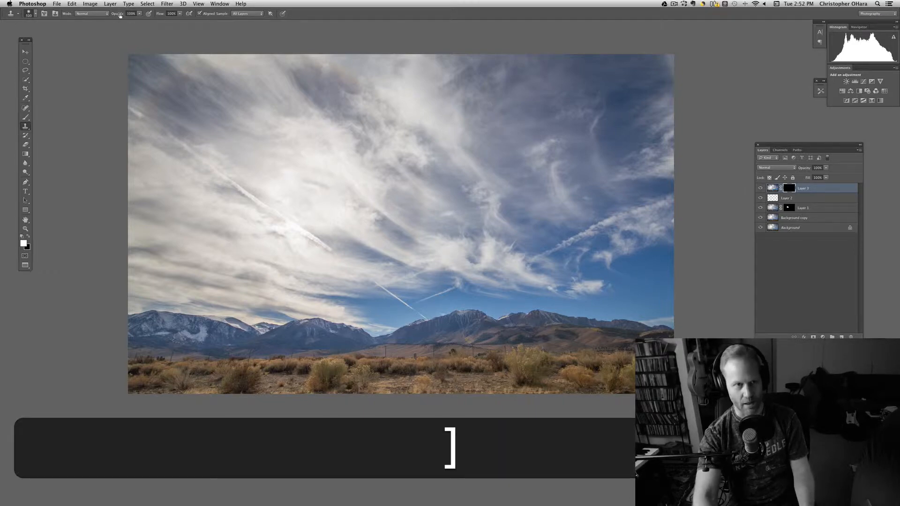
key("b")
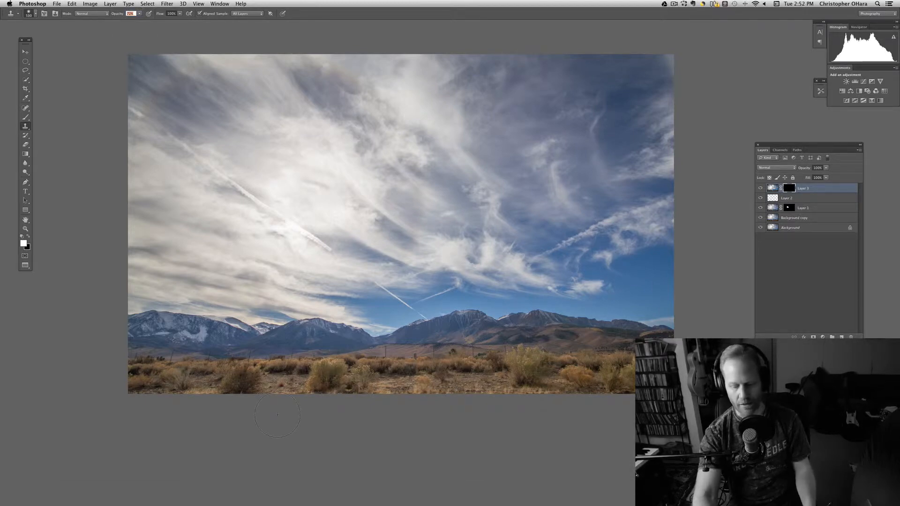
key("bracketright")
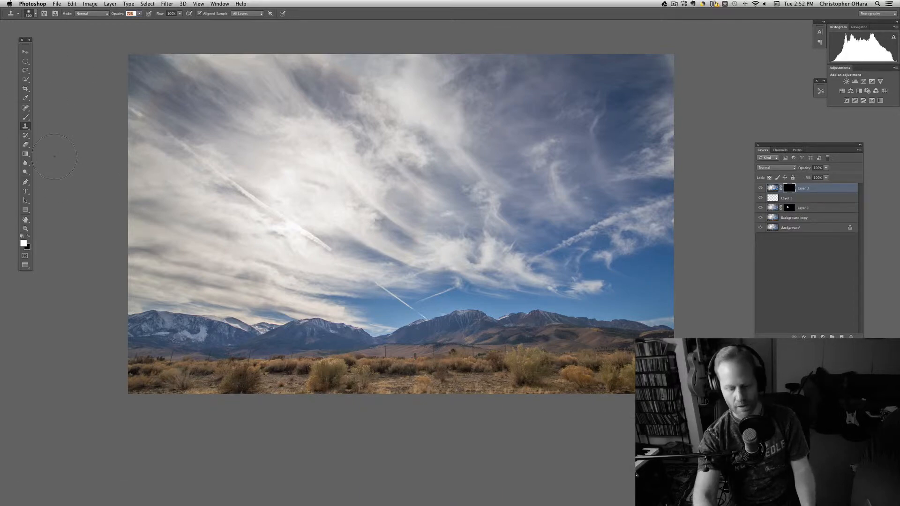
key("b")
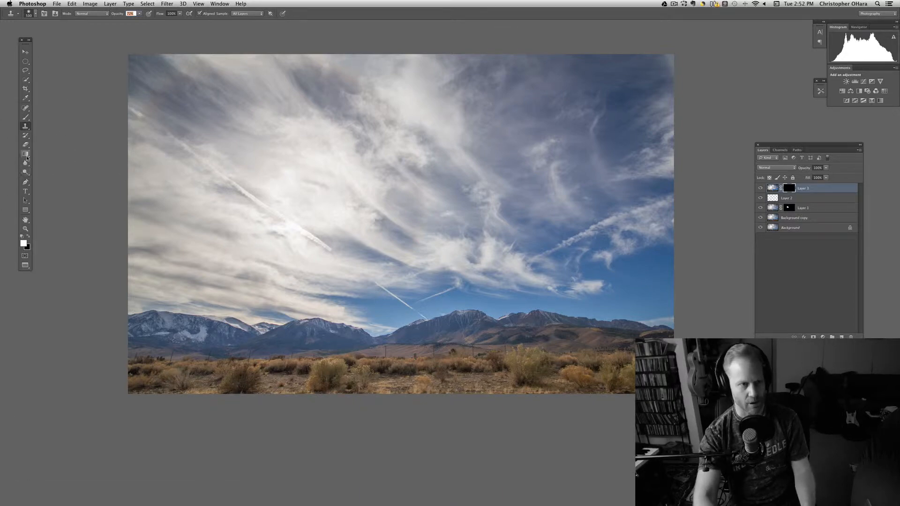
key("b")
key("b")
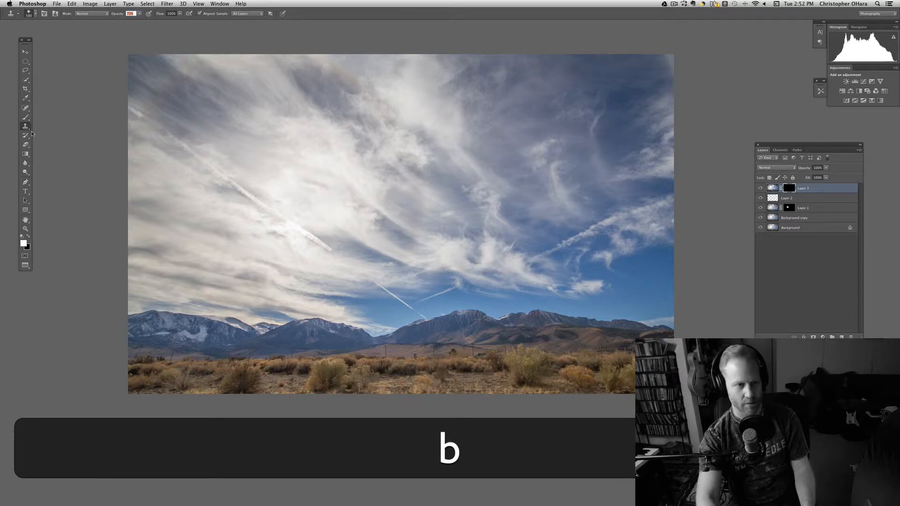
left_click(26, 145)
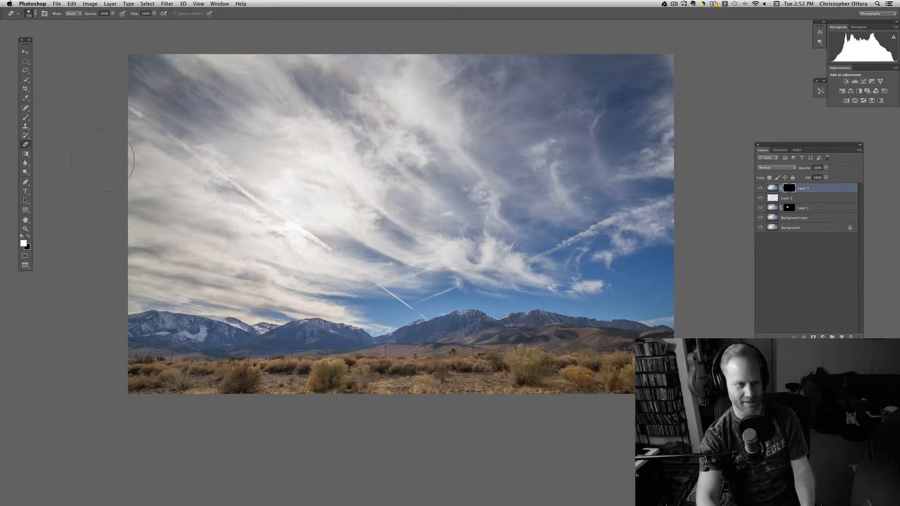
Step: Paint white on the top layer's mask with an enlarged brush to reveal the filter effect across the sky and landscape
key("b")
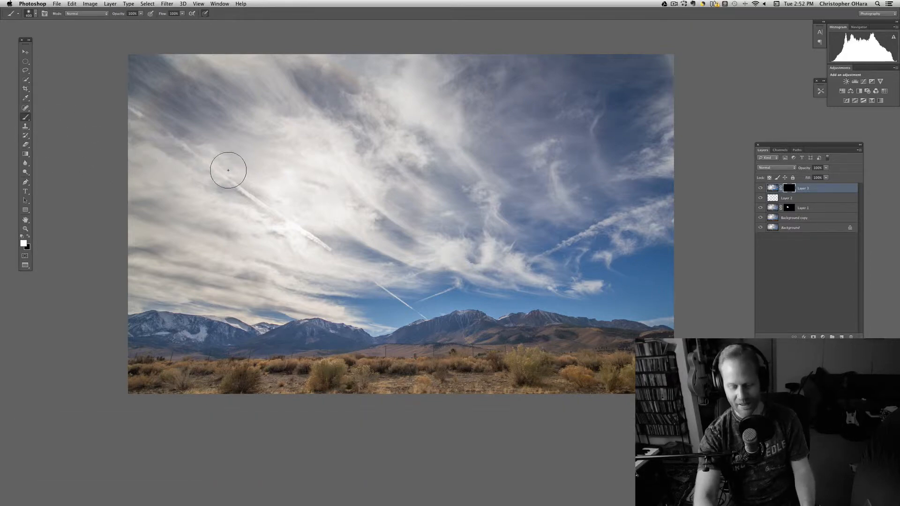
key("bracketright")
key("bracketright")
key("bracketright")
key("bracketright")
key("bracketleft")
key("bracketleft")
key("bracketright")
key("bracketright")
key("bracketright")
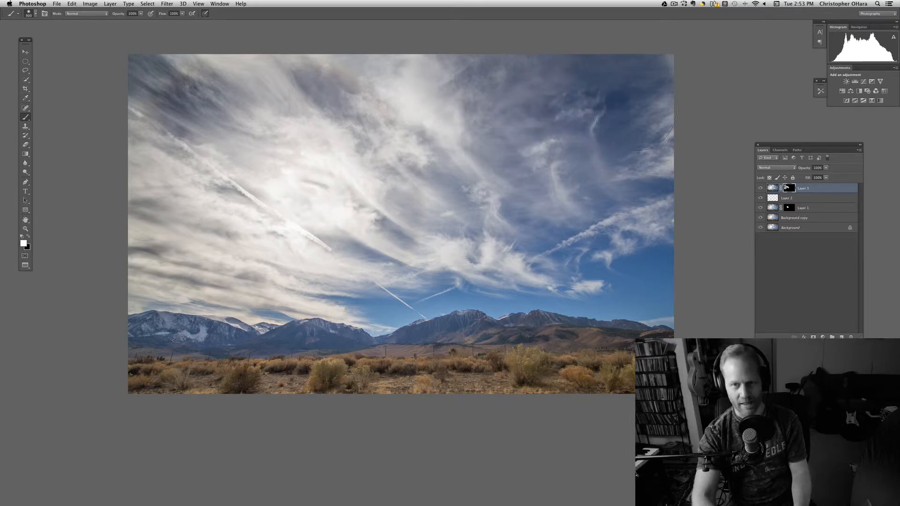
left_click_drag(558, 108, 613, 97)
left_click_drag(602, 207, 619, 169)
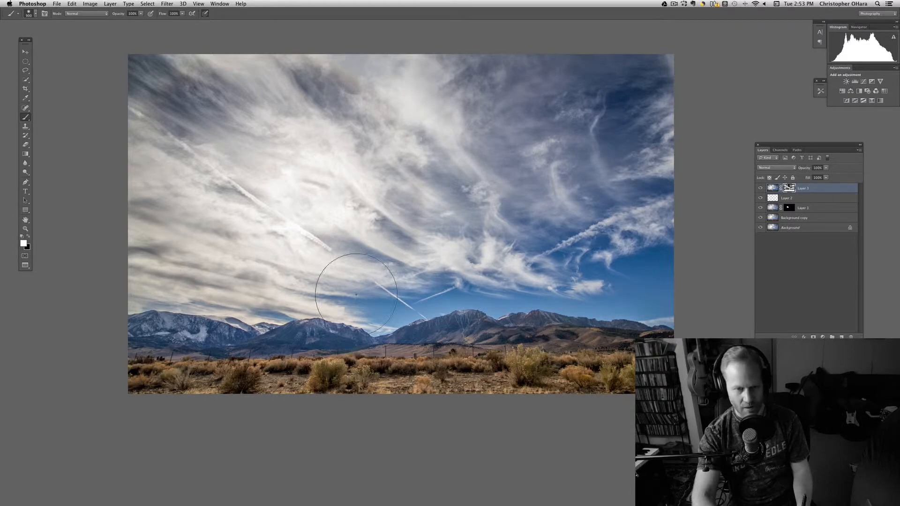
Step: Lower the masked top layer's opacity to about 65%
left_click(760, 189)
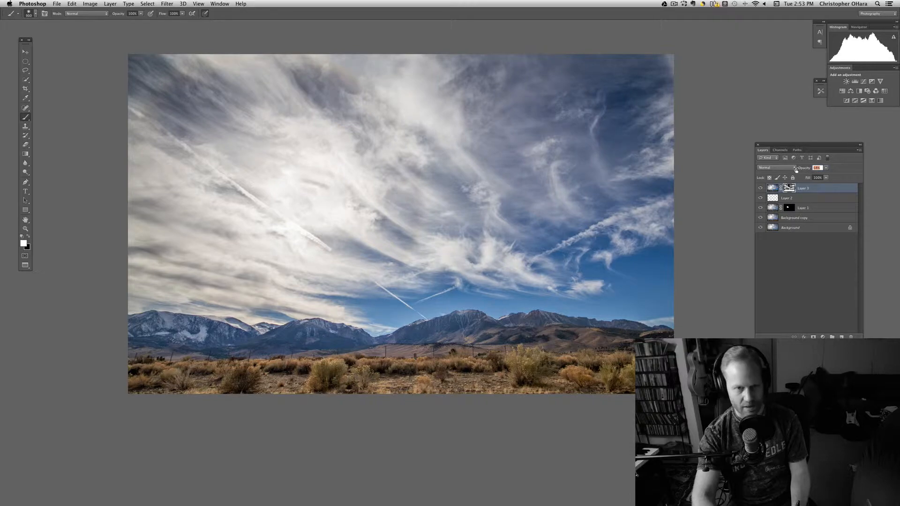
left_click_drag(776, 170, 775, 170)
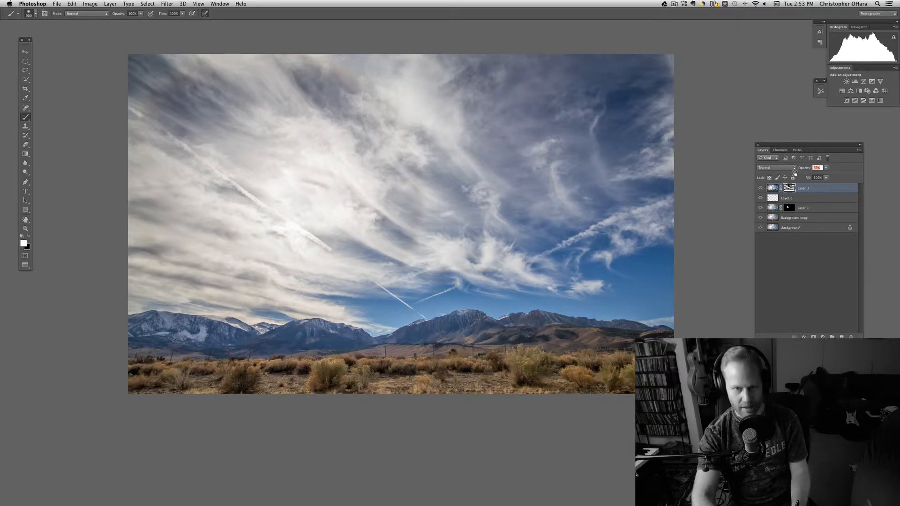
key("Return")
Step: Compare the image with the filtered top layer hidden and shown
left_click(760, 188)
left_click(760, 188)
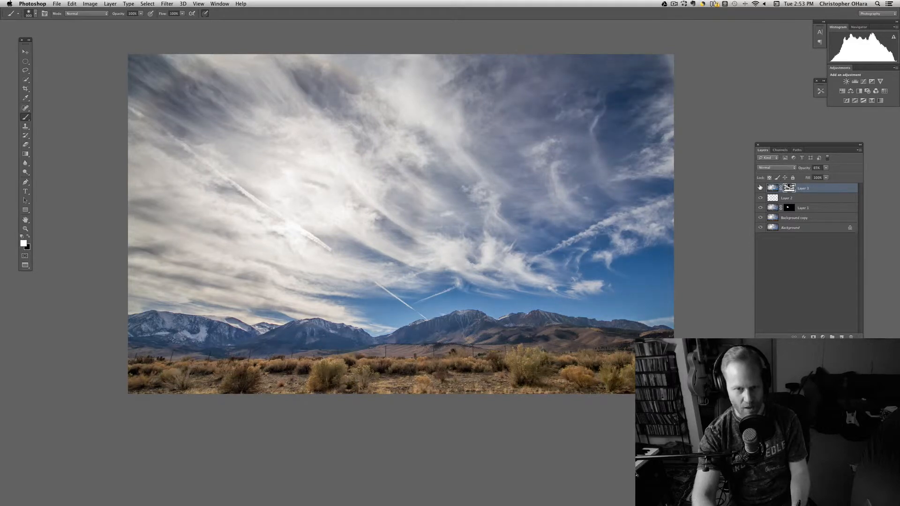
left_click(760, 189)
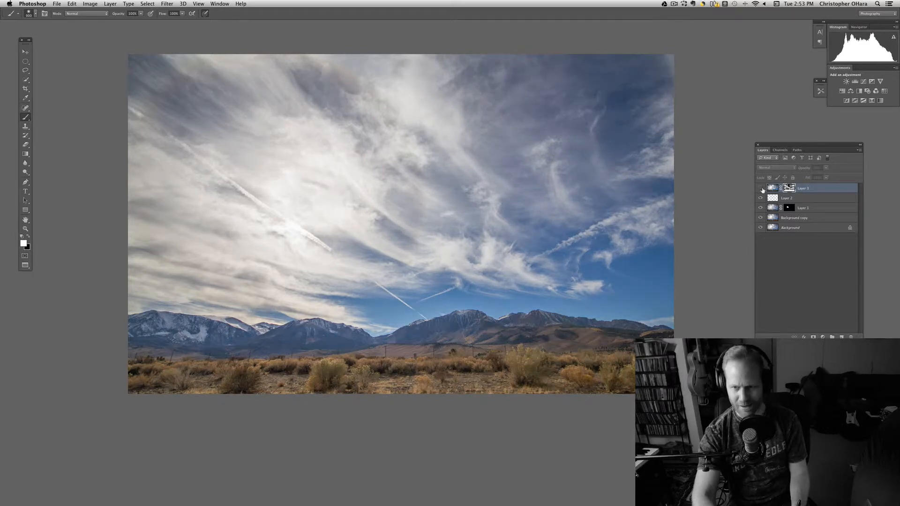
left_click(760, 188)
left_click(760, 188)
left_click(760, 188)
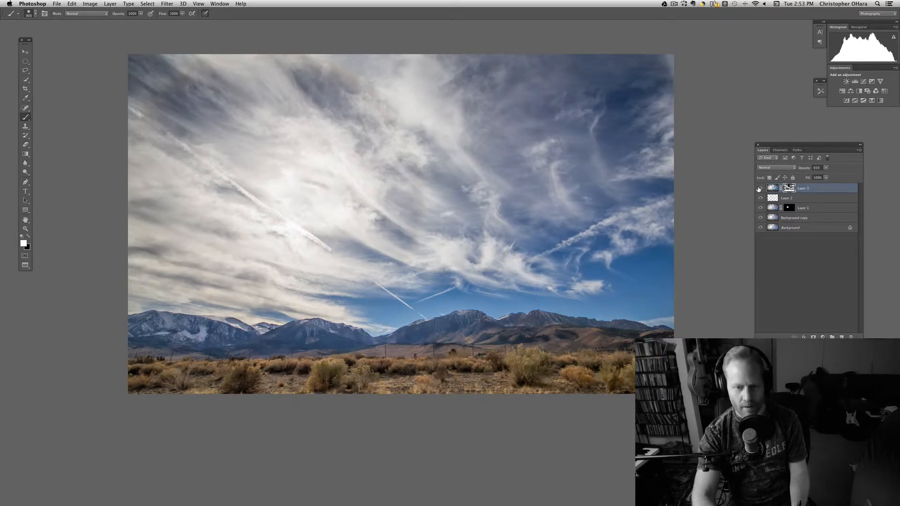
left_click(760, 188)
left_click(761, 188)
left_click(760, 188)
left_click(760, 188)
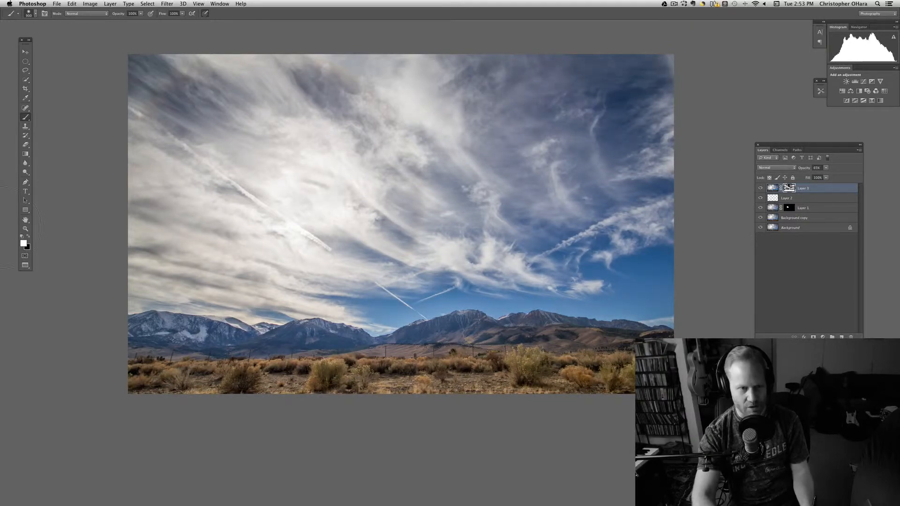
Step: Paint black on the top layer's mask with a smaller brush to reduce the effect in the bright clouds, checking the whole image
key("x")
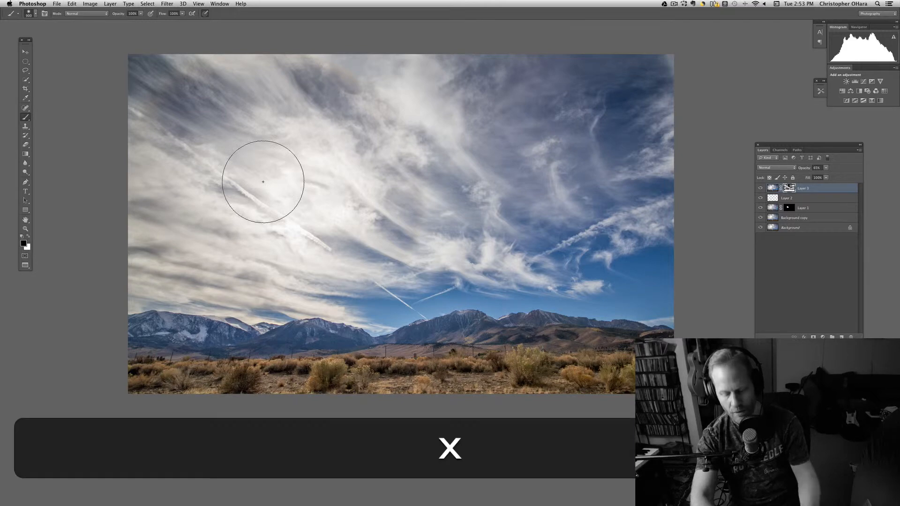
key("bracketleft")
key("bracketleft")
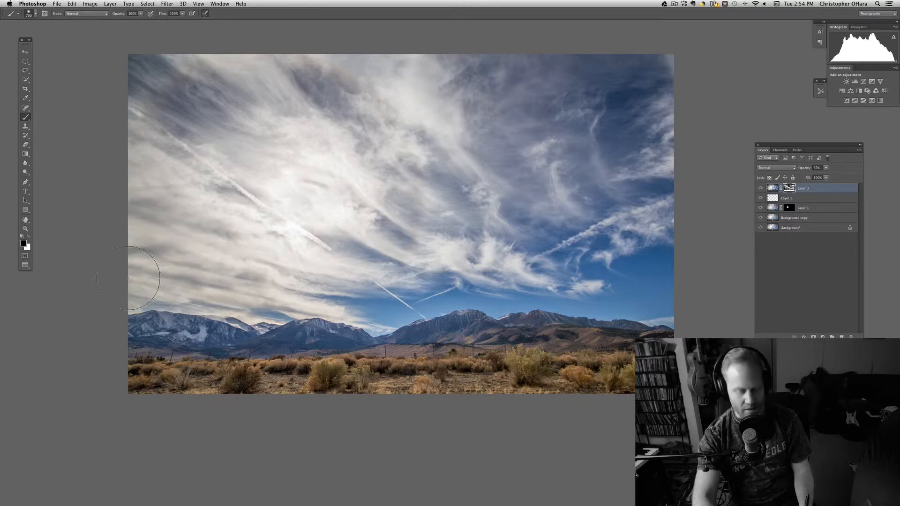
key("super+equal")
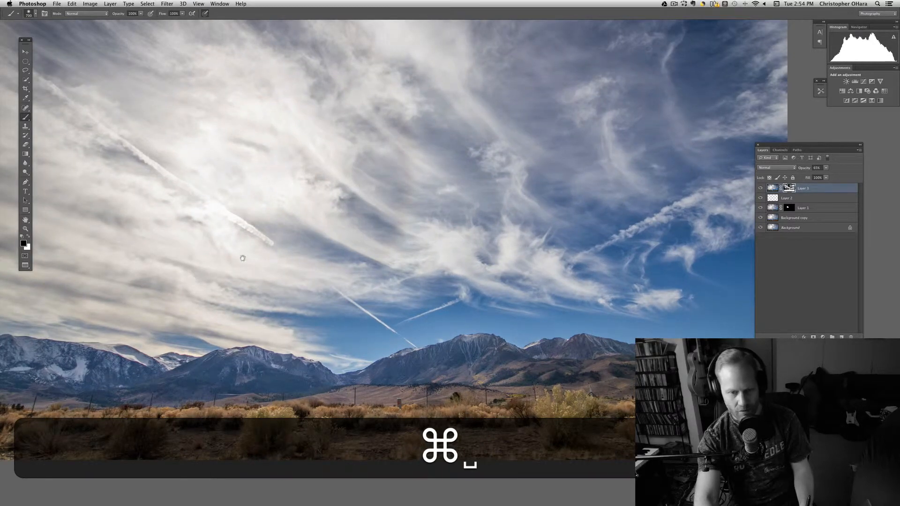
key("super+minus")
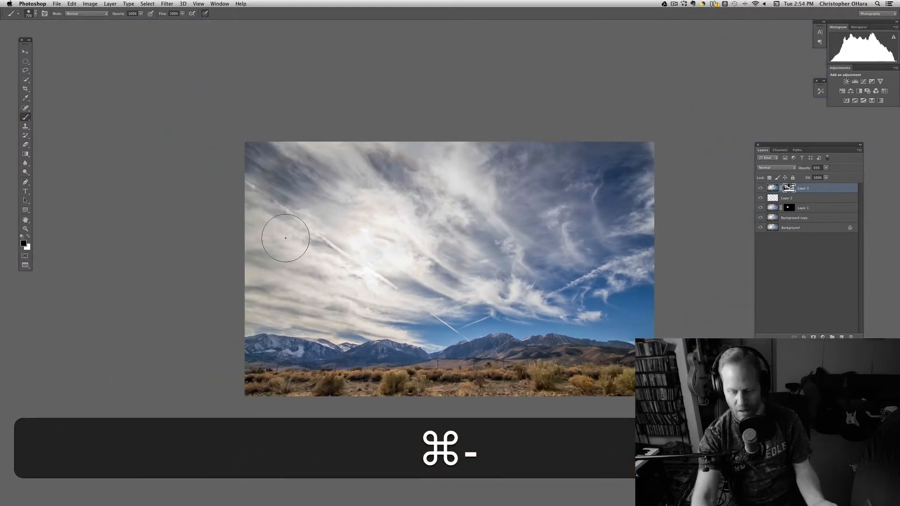
key("super+equal")
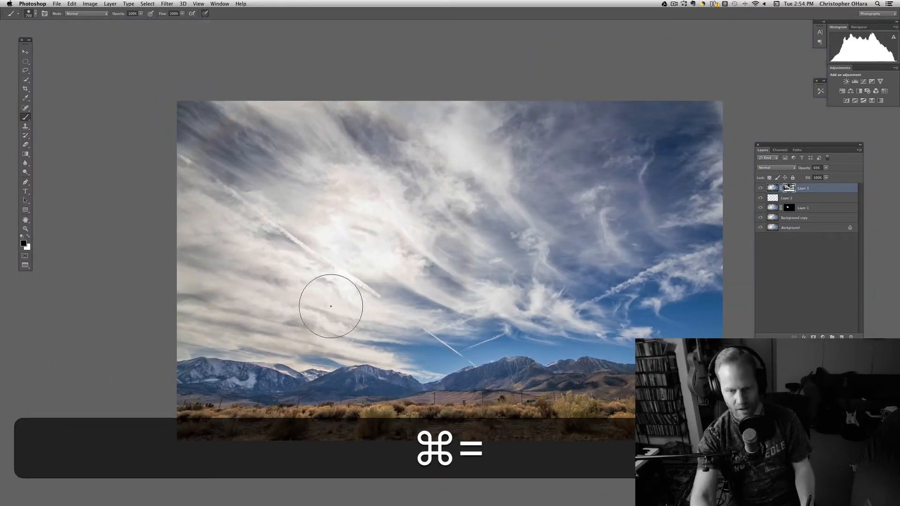
left_click_drag(426, 308, 387, 279)
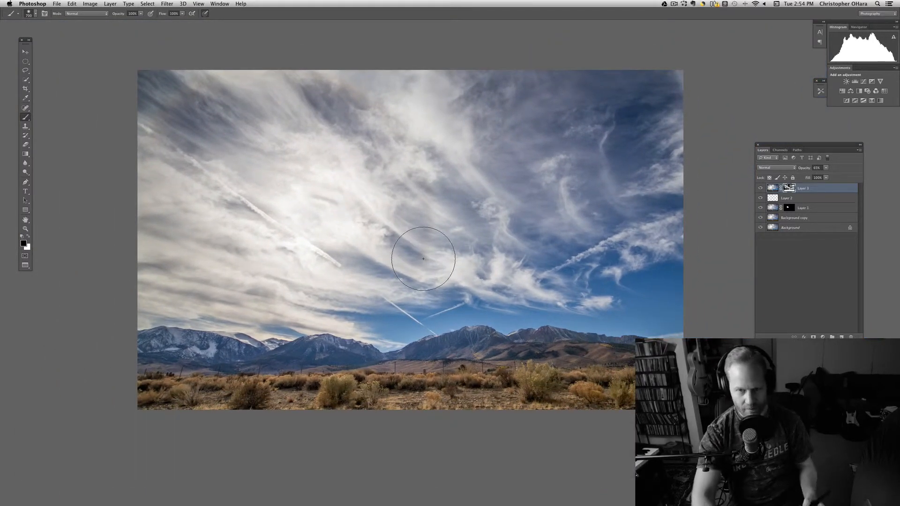
Step: Compare the image with the masked top layer hidden and shown
left_click(760, 189)
left_click(761, 189)
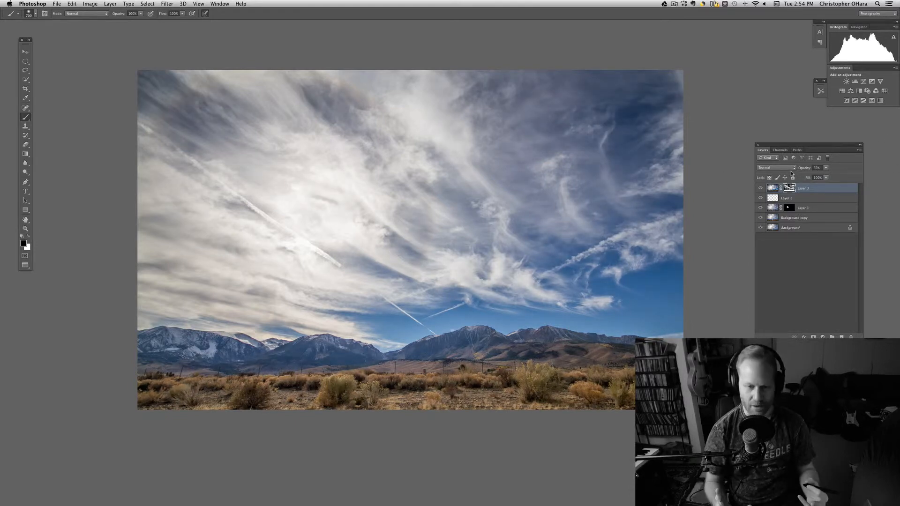
left_click(760, 189)
left_click(760, 189)
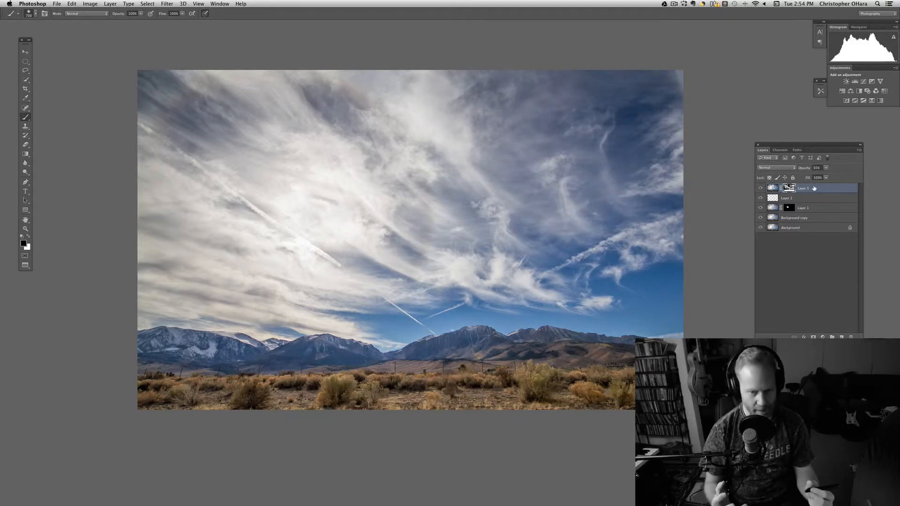
Step: Stamp all visible layers into a new layer at the top of the stack and select it
key("alt+shift+super+e")
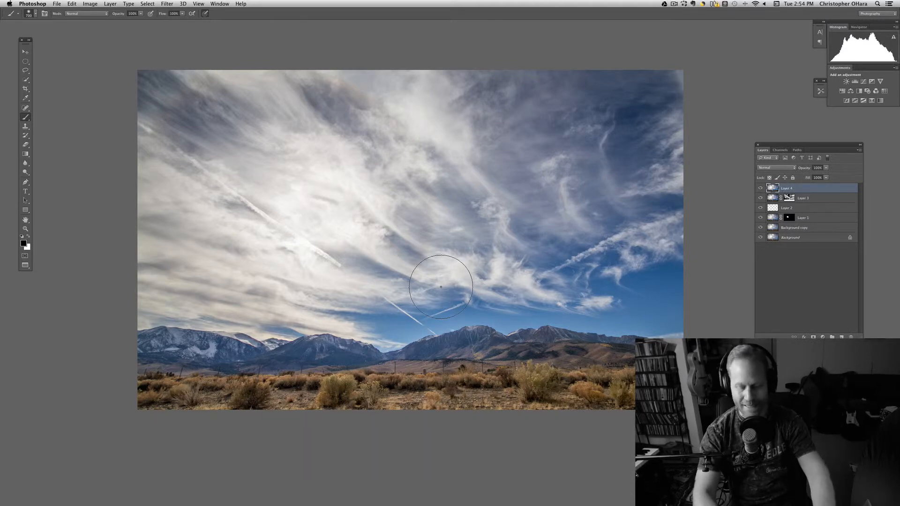
left_click(790, 287)
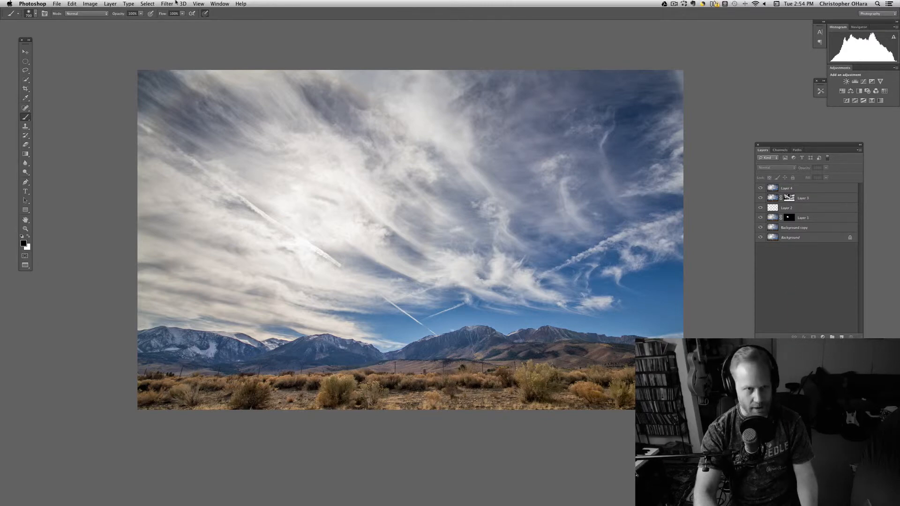
left_click(798, 189)
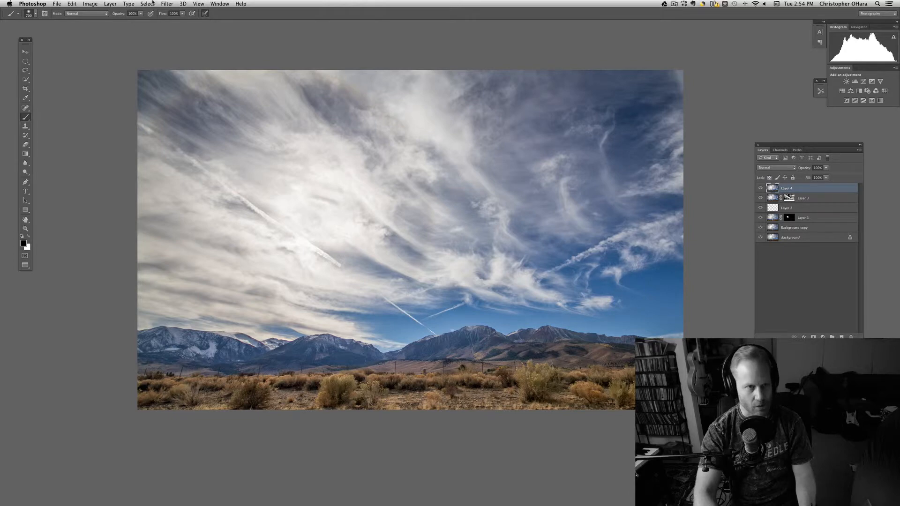
Step: Apply Unsharp Mask to the stamped layer with a 1000-pixel radius and threshold 0, comparing the image with the preview off and on
left_click(167, 4)
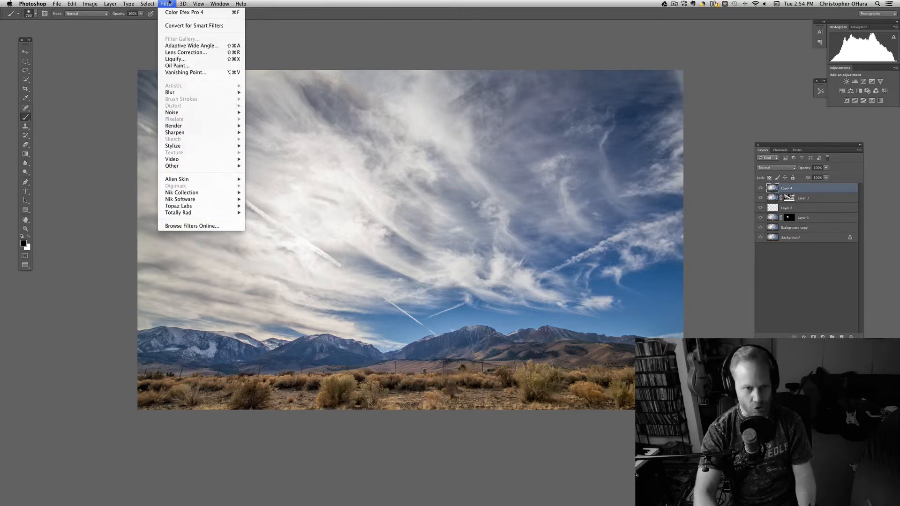
mouse_move(201, 136)
left_click(274, 159)
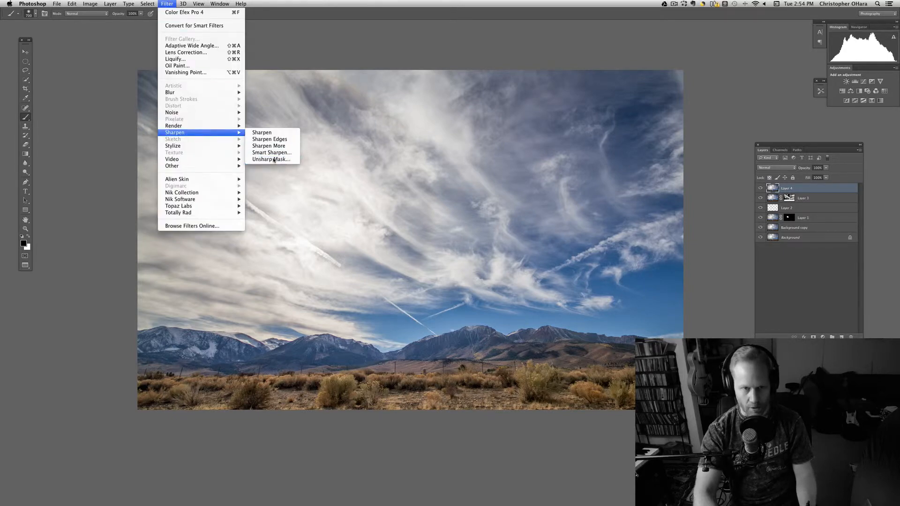
left_click_drag(157, 123, 424, 90)
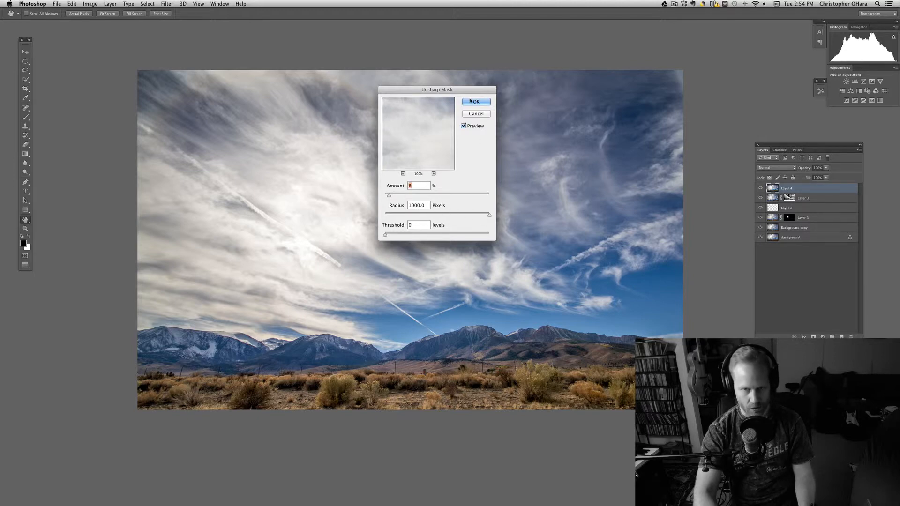
left_click_drag(452, 94, 158, 139)
key("p")
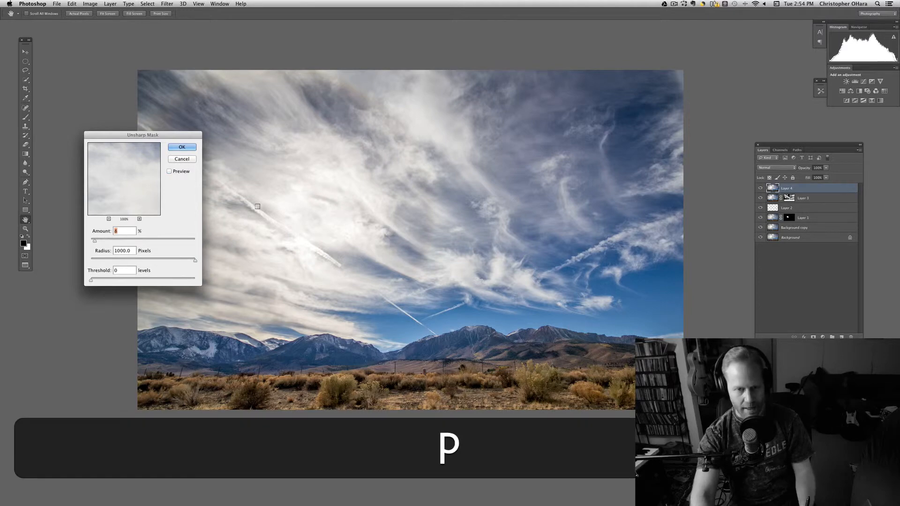
key("p")
left_click_drag(143, 135, 75, 109)
key("p")
key("p")
key("p")
left_click_drag(92, 105, 88, 77)
key("p")
left_click(107, 91)
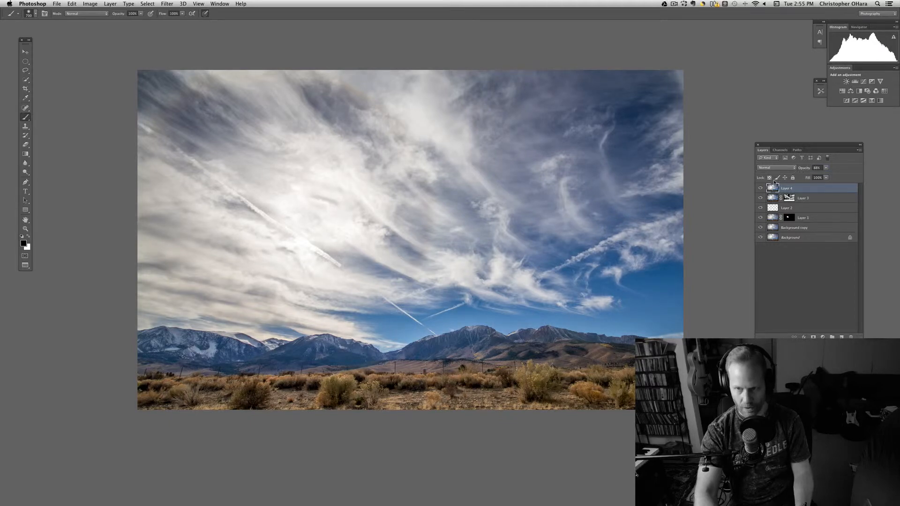
Step: Slightly reduce the sharpened layer's opacity, comparing the image with the layer hidden and shown
left_click(761, 188)
left_click(761, 188)
left_click(761, 189)
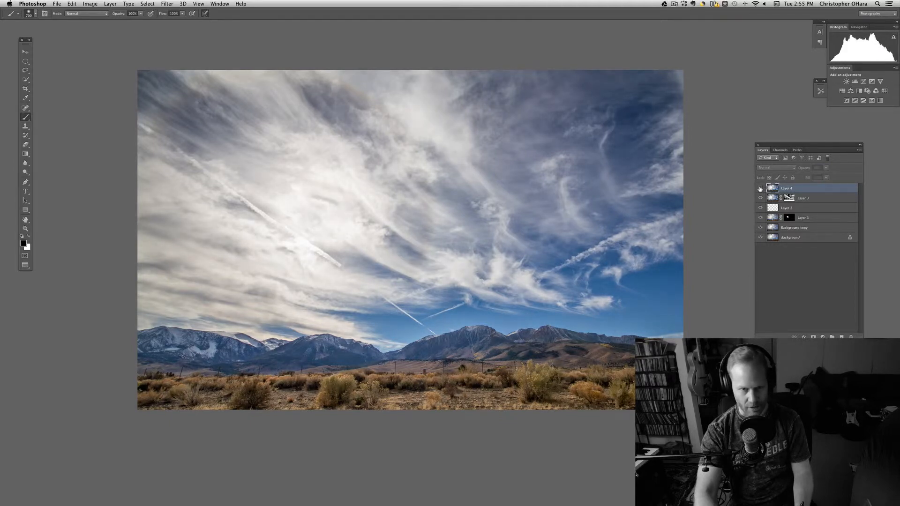
left_click(762, 188)
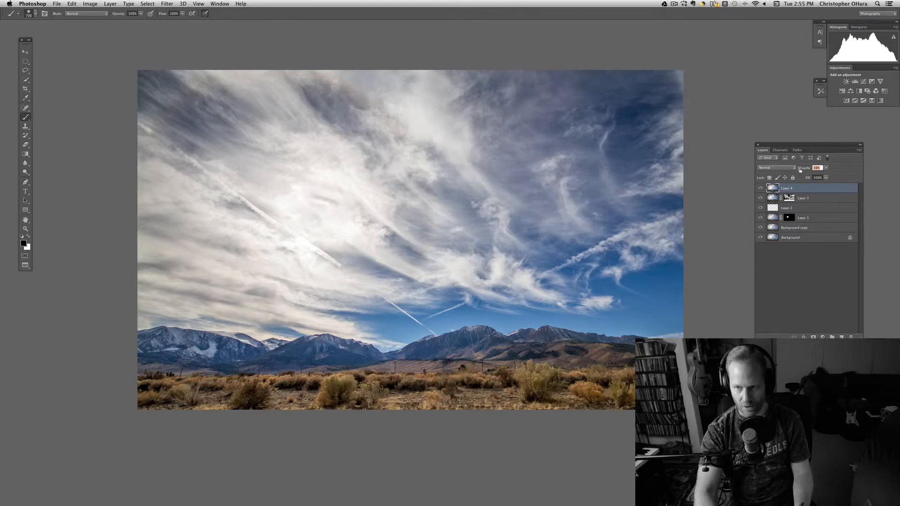
left_click(761, 188)
left_click(761, 188)
left_click(761, 188)
left_click(761, 188)
left_click(794, 265)
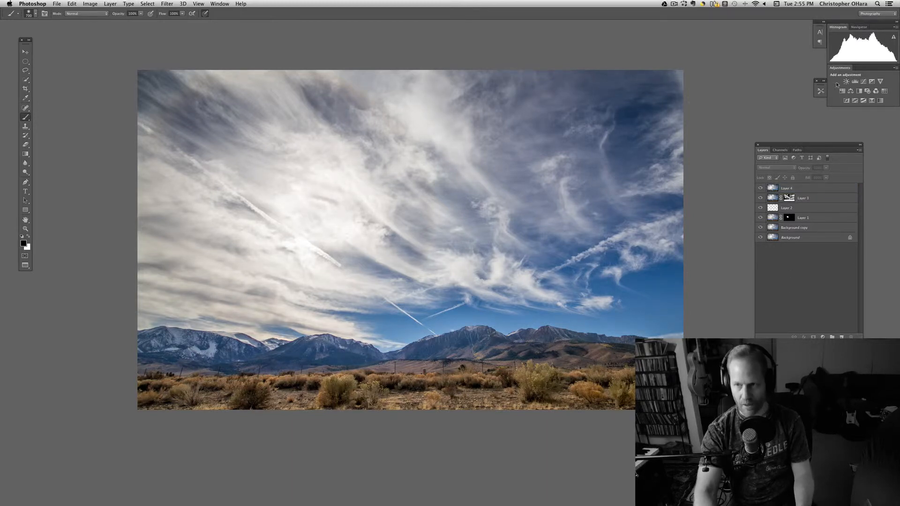
Step: Add a Curves adjustment layer with a gentle S-curve, pulling down the shadows and placing a highlight point at about input 206, output 207
left_click(863, 81)
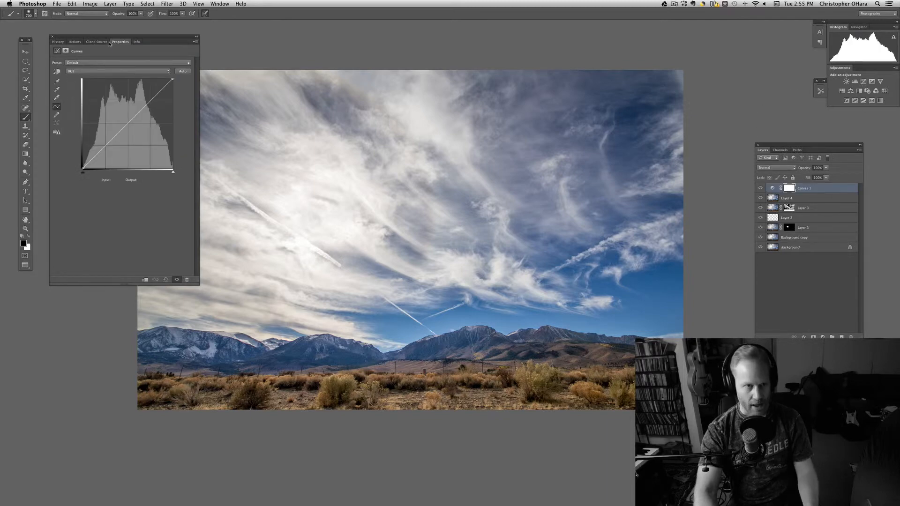
left_click_drag(95, 36, 65, 21)
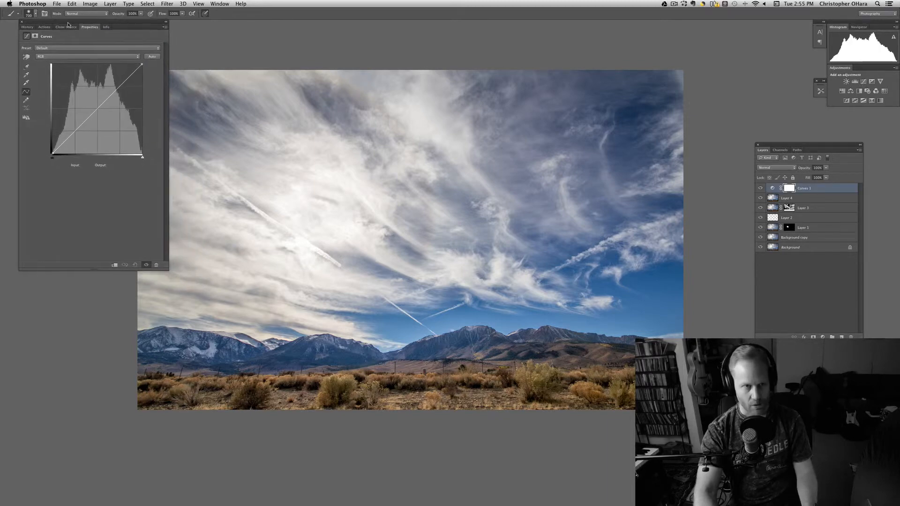
left_click(89, 122)
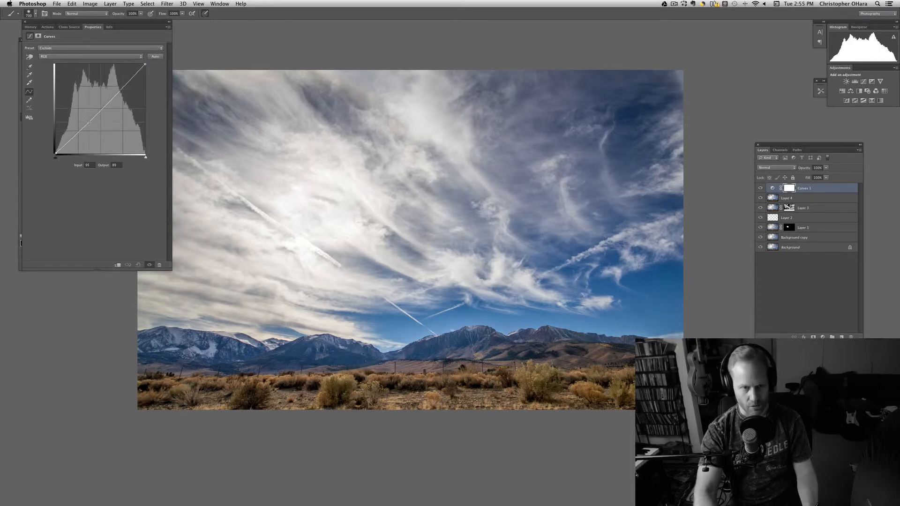
left_click_drag(90, 125, 92, 126)
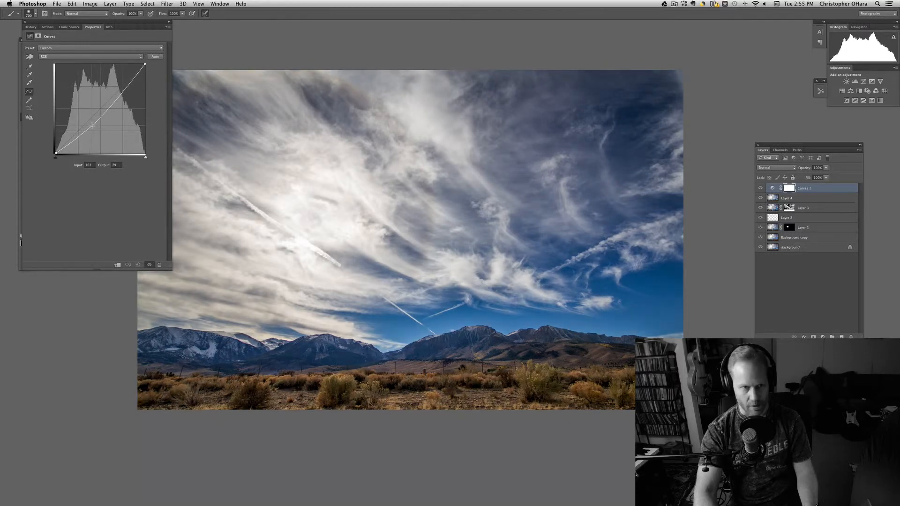
left_click_drag(91, 124, 91, 123)
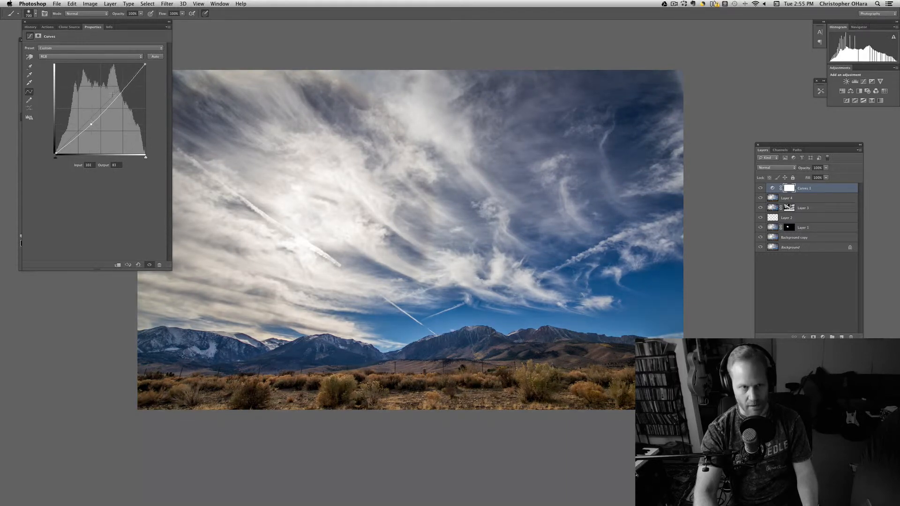
left_click_drag(130, 84, 128, 81)
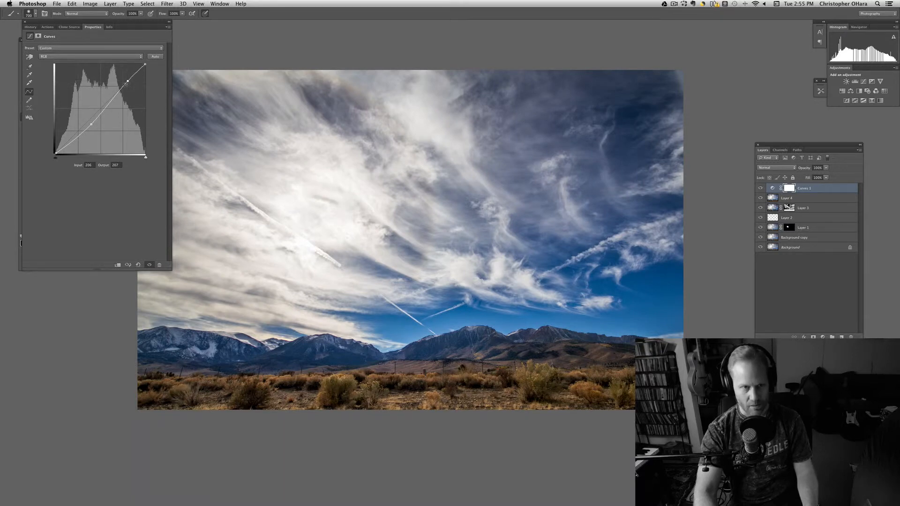
left_click_drag(91, 124, 75, 139)
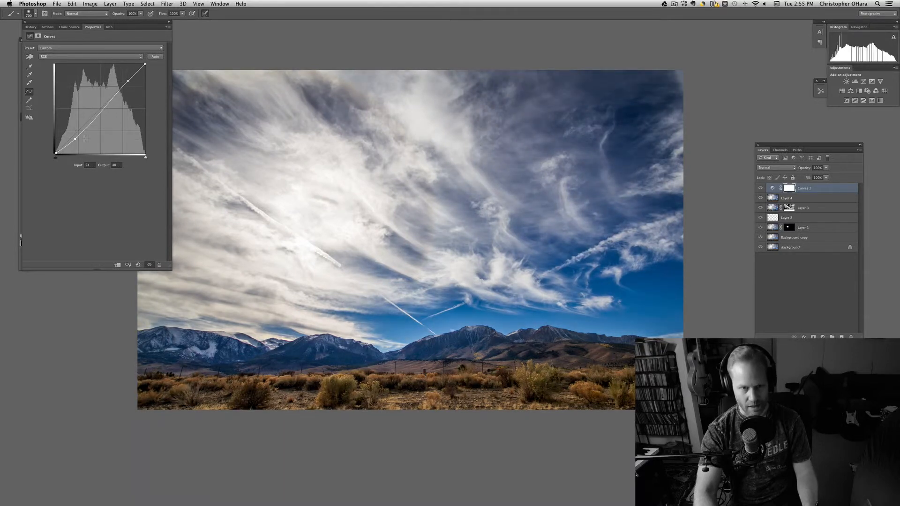
Step: Set the Curves layer's blend mode to Luminosity and steepen its S-curve, moving the highlight point to about input 199, output 213
left_click(774, 170)
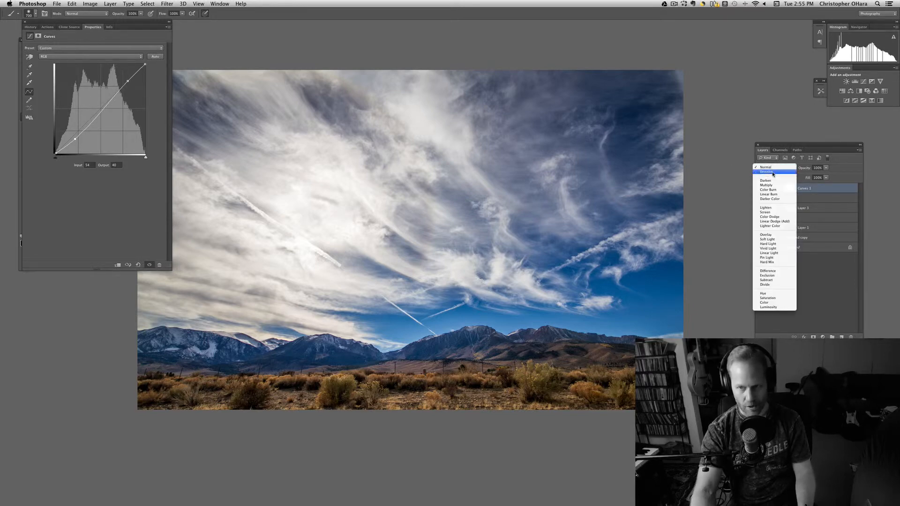
left_click(770, 308)
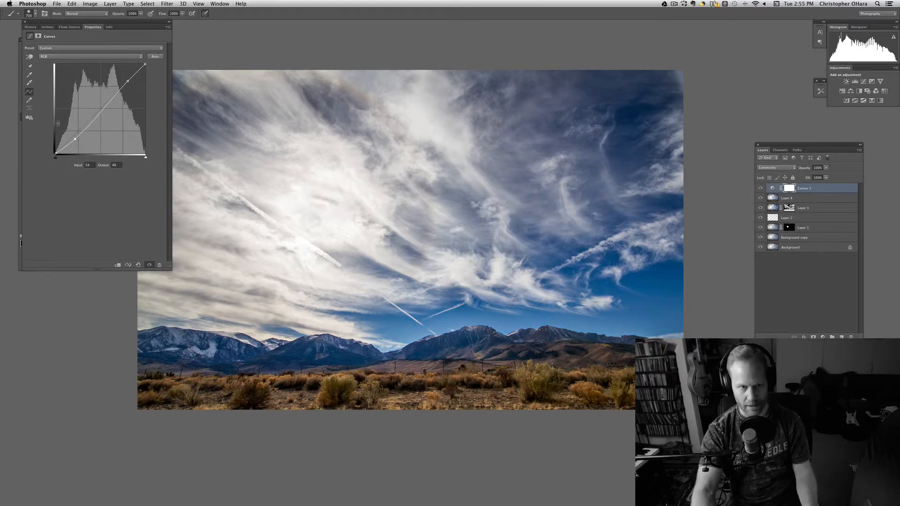
left_click_drag(76, 139, 77, 142)
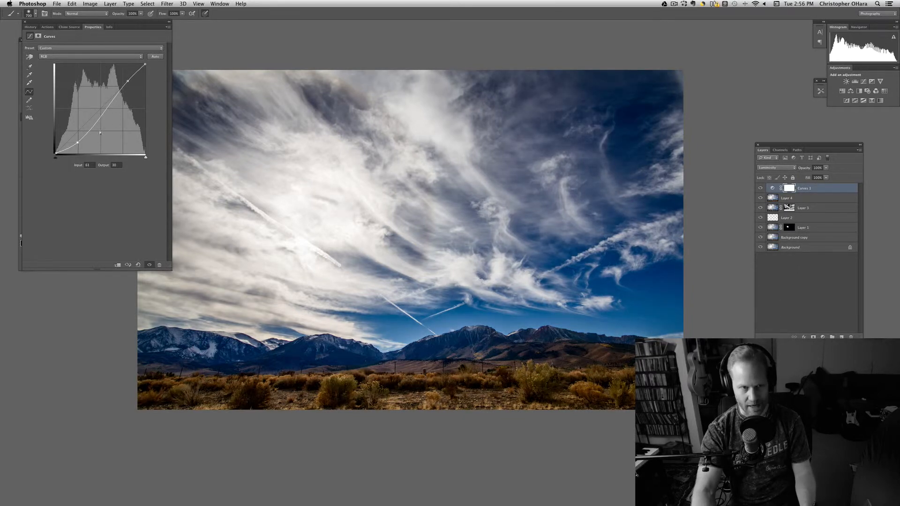
left_click_drag(126, 80, 125, 79)
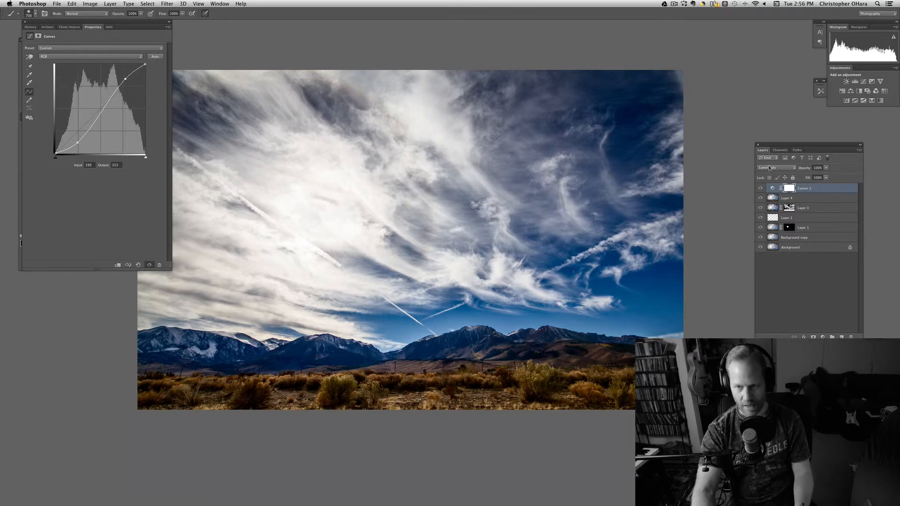
Step: Compare the Curves layer in Normal and Luminosity blend modes, ending on Luminosity
left_click(772, 167)
left_click(764, 28)
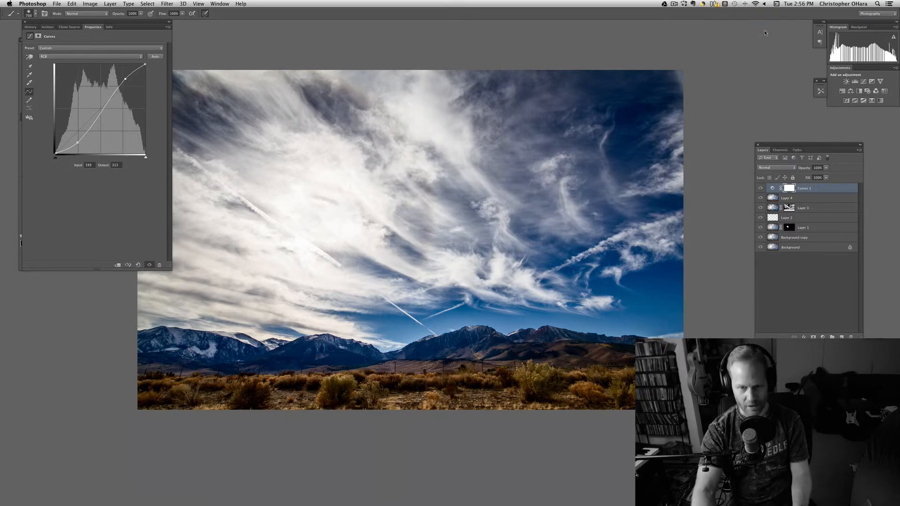
left_click(776, 168)
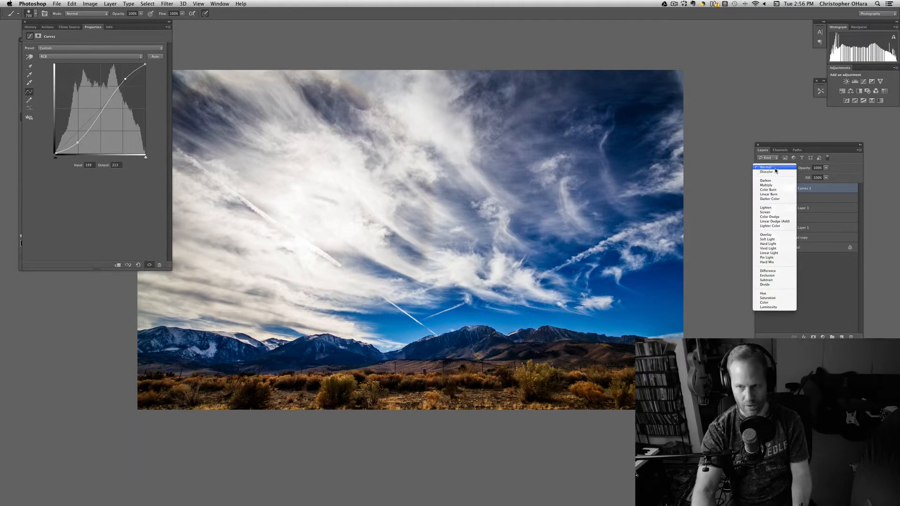
left_click(770, 307)
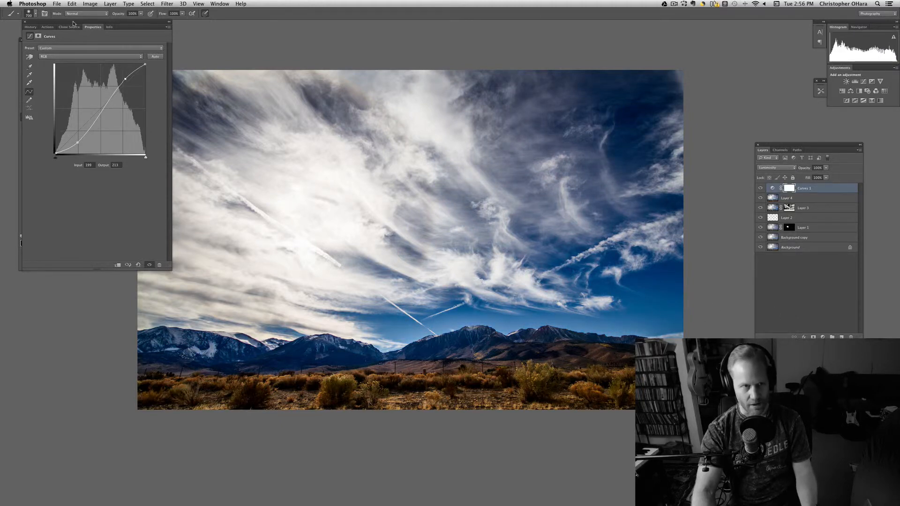
Step: Compare the image with the Curves layer hidden and shown, and lower that layer's opacity to about 28%
left_click_drag(73, 24, 64, 33)
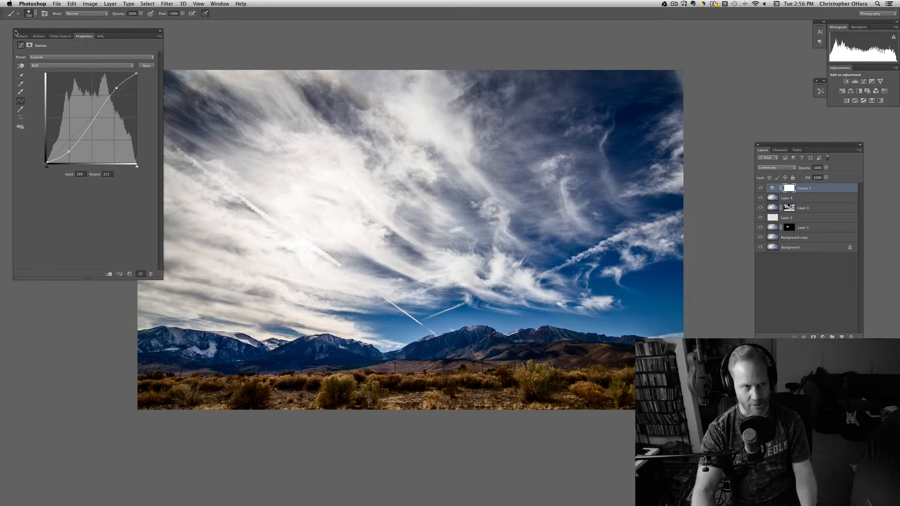
left_click(15, 32)
left_click(761, 188)
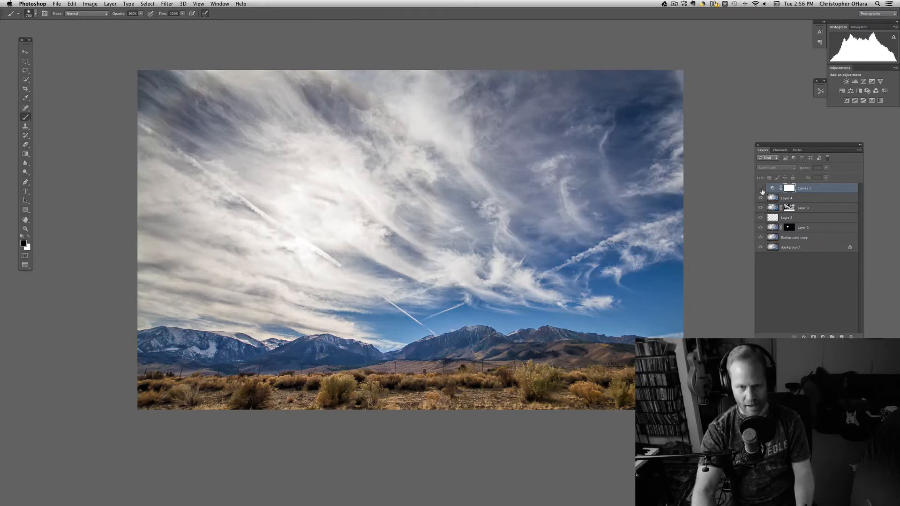
left_click(761, 189)
left_click_drag(805, 168, 792, 184)
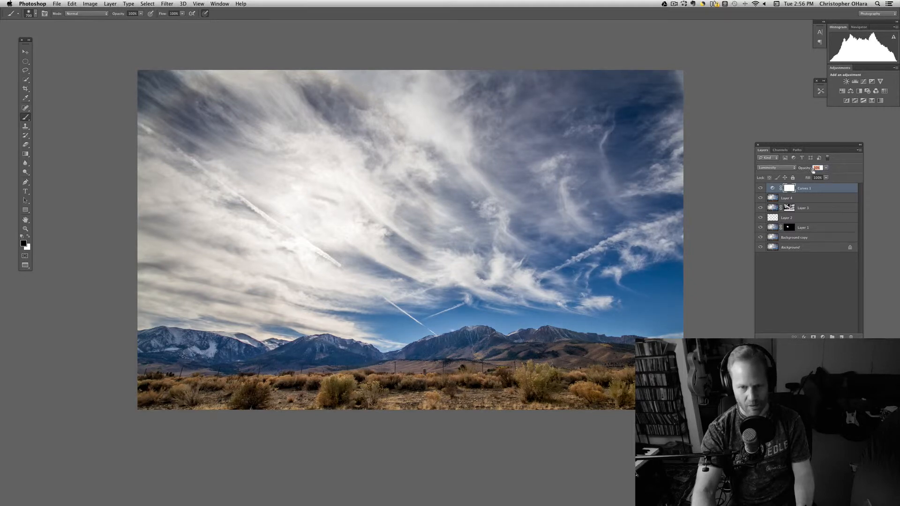
left_click(804, 280)
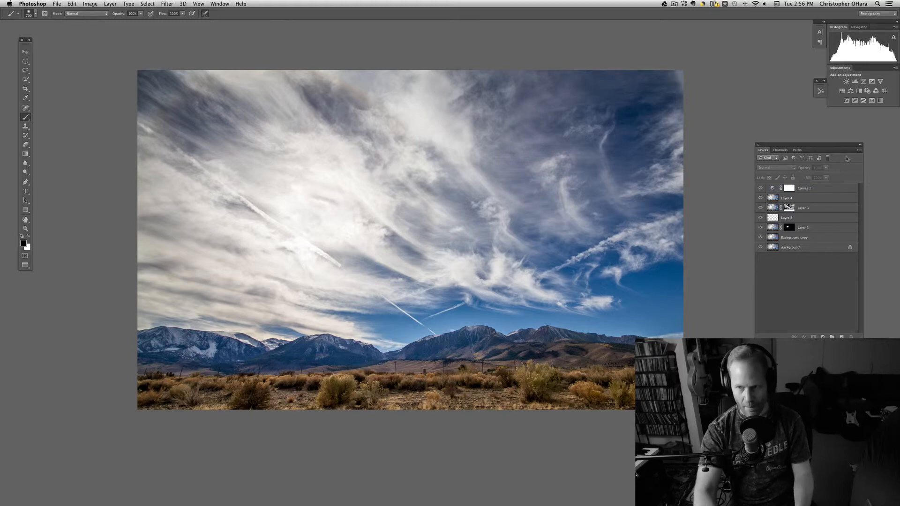
Step: Paint black on the Curves layer's mask over the desert foreground to remove the added contrast there
left_click(788, 190)
key("b")
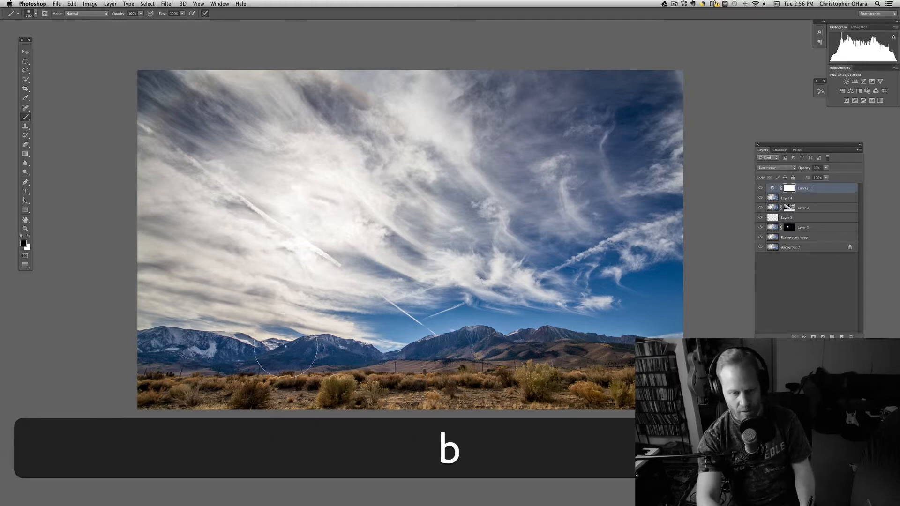
mouse_move(341, 377)
left_mouse_down()
mouse_move(396, 387)
mouse_move(491, 371)
mouse_move(307, 373)
left_mouse_up()
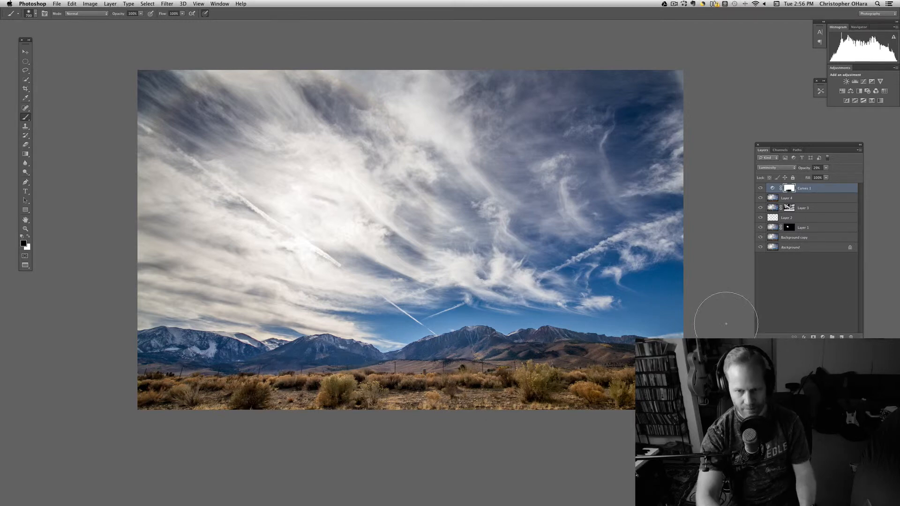
Step: Stamp all visible layers, including the masked Curves adjustment, into another new top layer
left_click(853, 305)
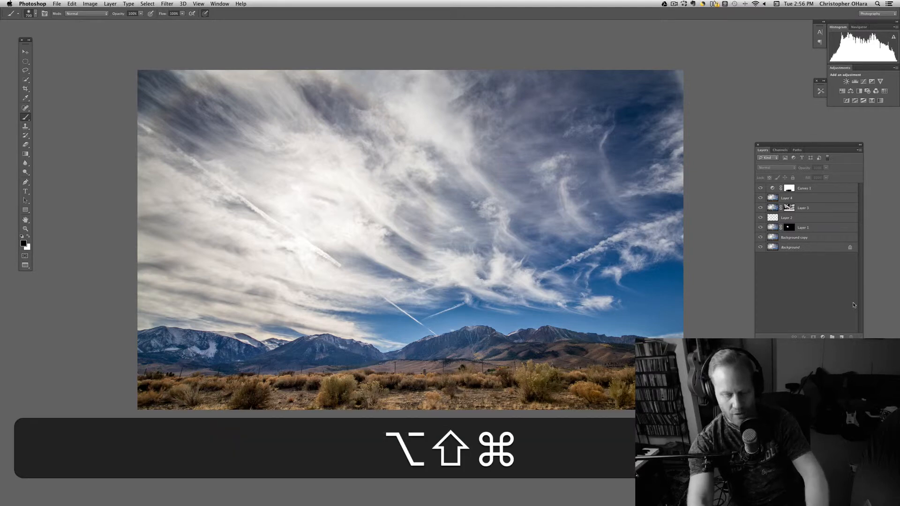
key("alt+shift+super+e")
left_click(800, 297)
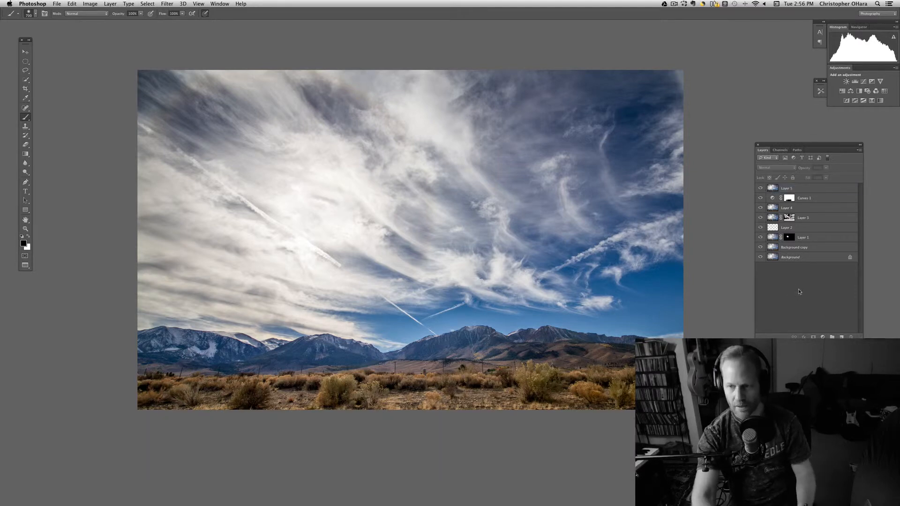
Step: On the top stamped layer, draw a large elliptical selection across the central sky and mountains
left_click(772, 188)
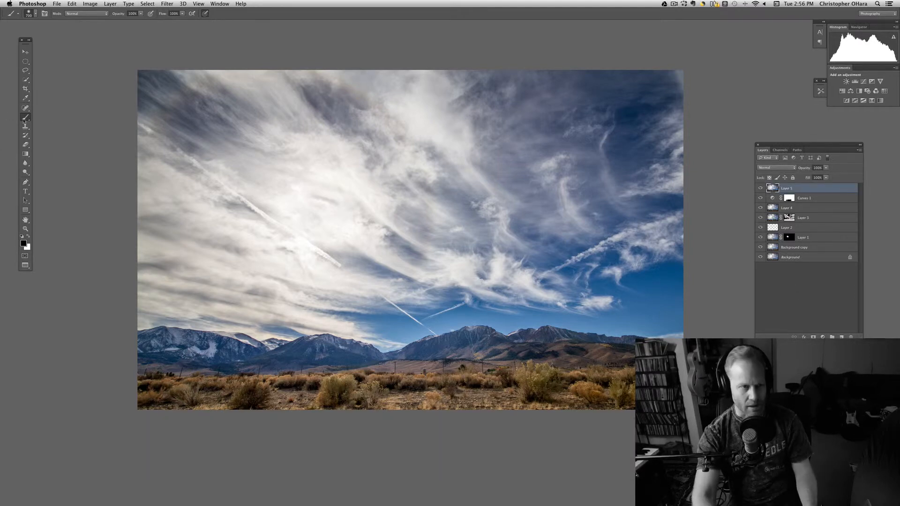
left_click(25, 61)
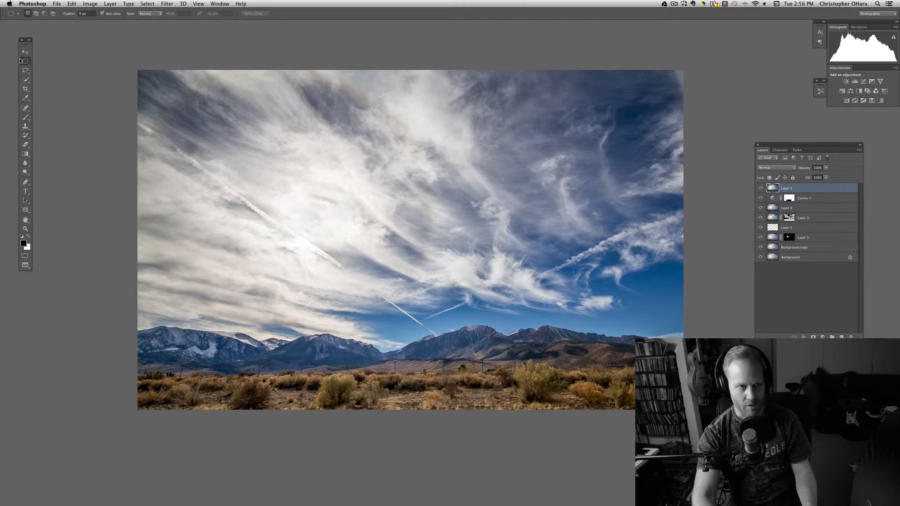
left_click(26, 62)
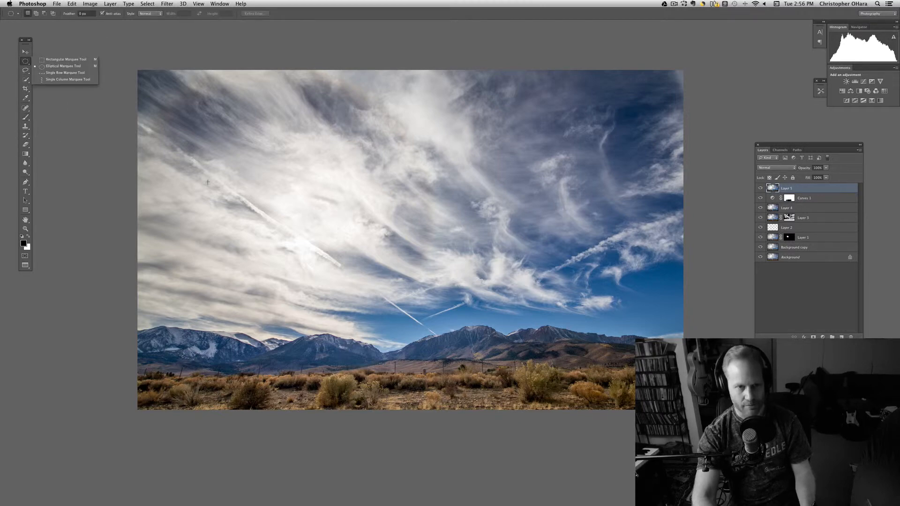
left_click(215, 124)
left_click_drag(238, 146, 582, 328)
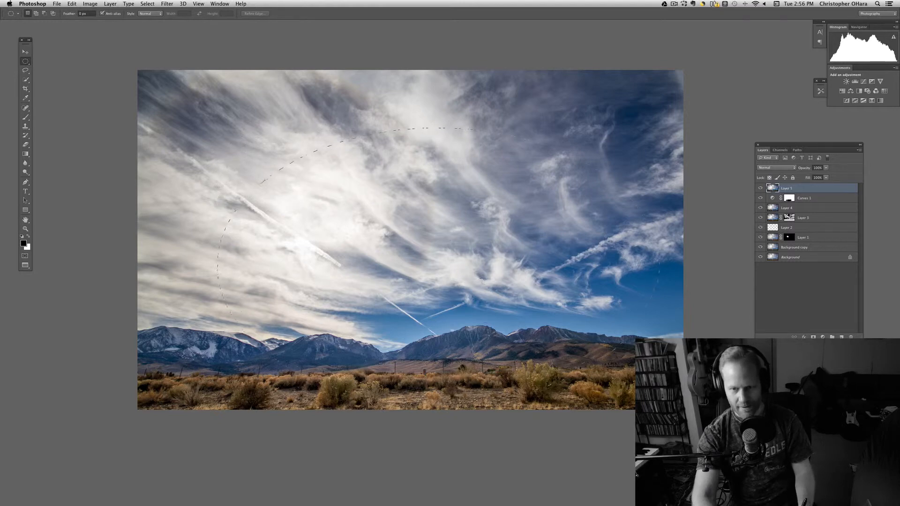
left_click_drag(448, 300, 423, 267)
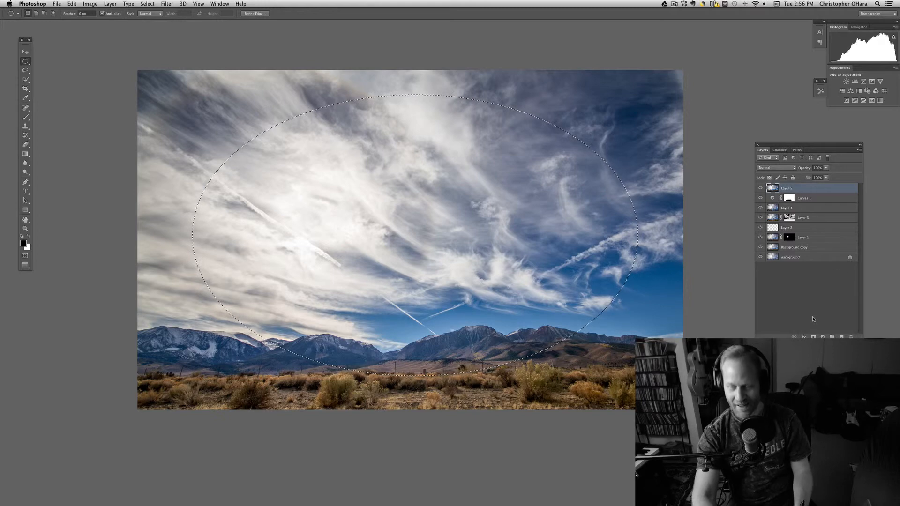
Step: Add a Curves adjustment layer masked to the ellipse and pull the curve's midpoint down to darken the area strongly
left_click(864, 181)
left_click(863, 81)
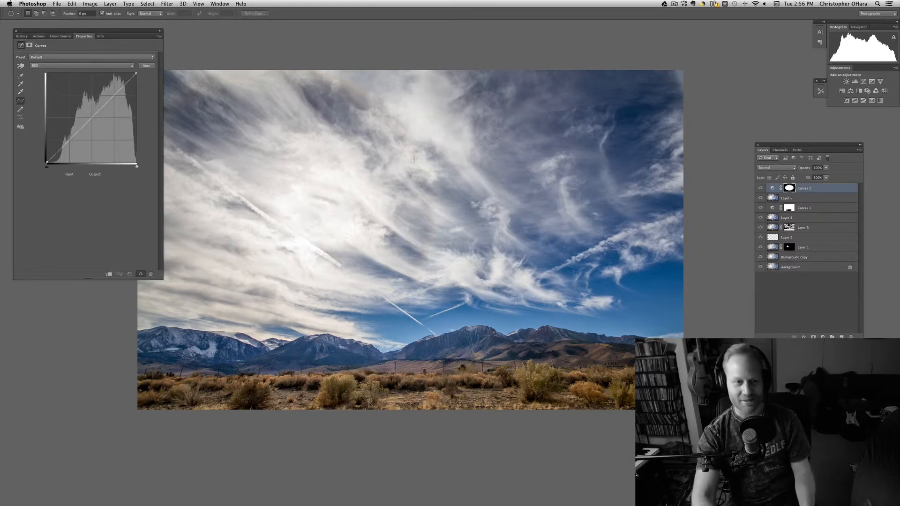
left_click_drag(90, 119, 91, 122)
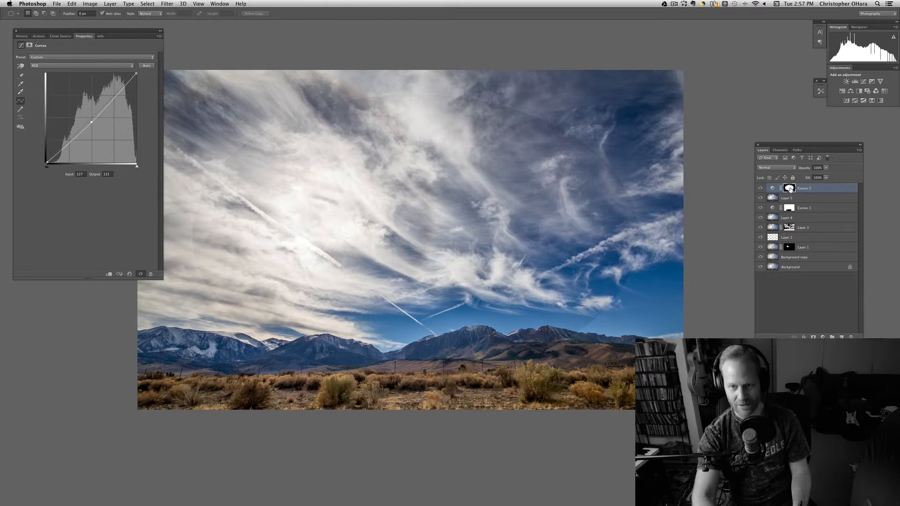
left_click_drag(93, 124, 103, 131)
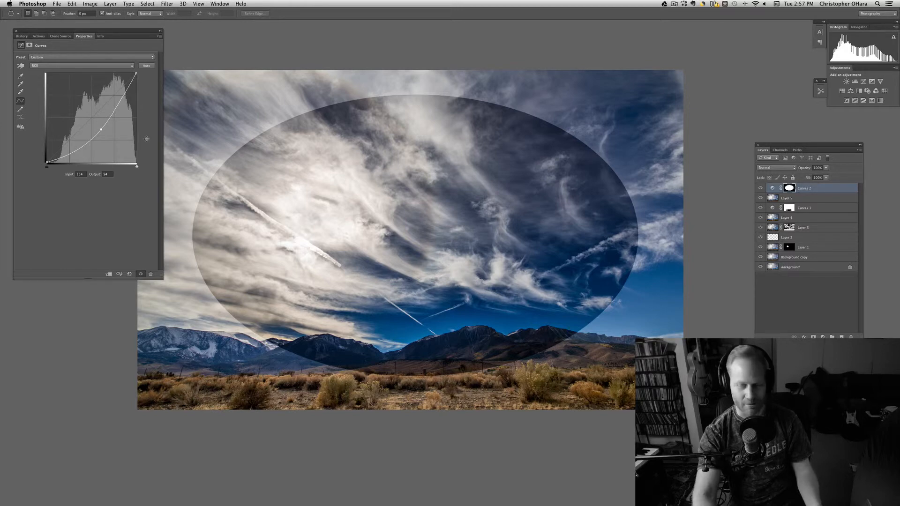
Step: Invert the new Curves layer's mask and set up a 341.6-pixel Gaussian Blur on it to soften the vignette edge
left_click(794, 191)
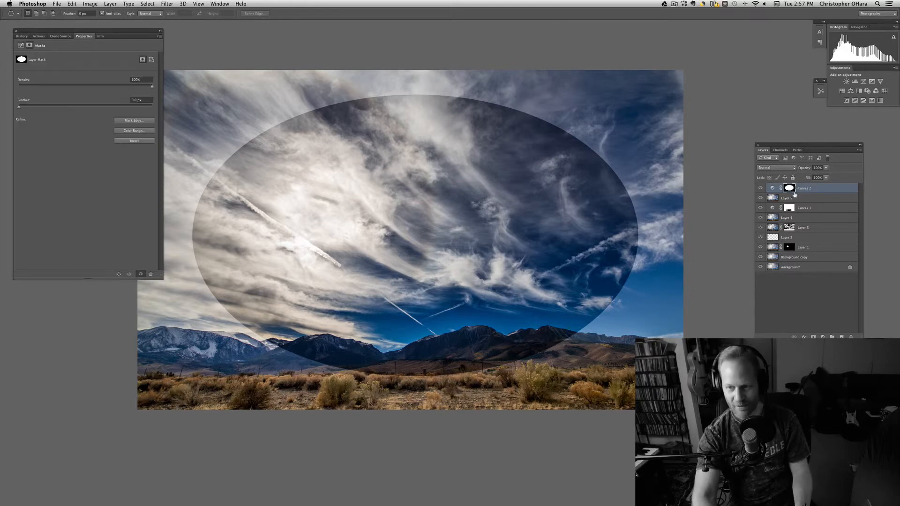
key("super+i")
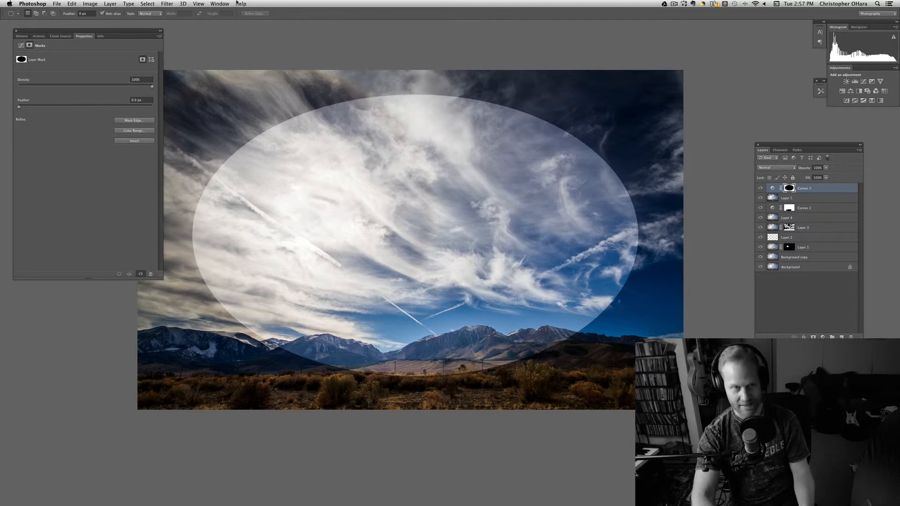
left_click(167, 3)
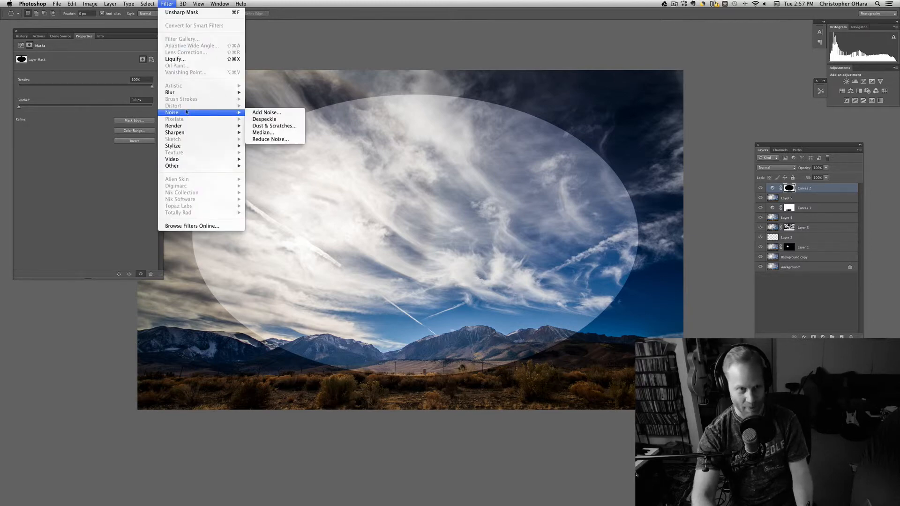
mouse_move(178, 92)
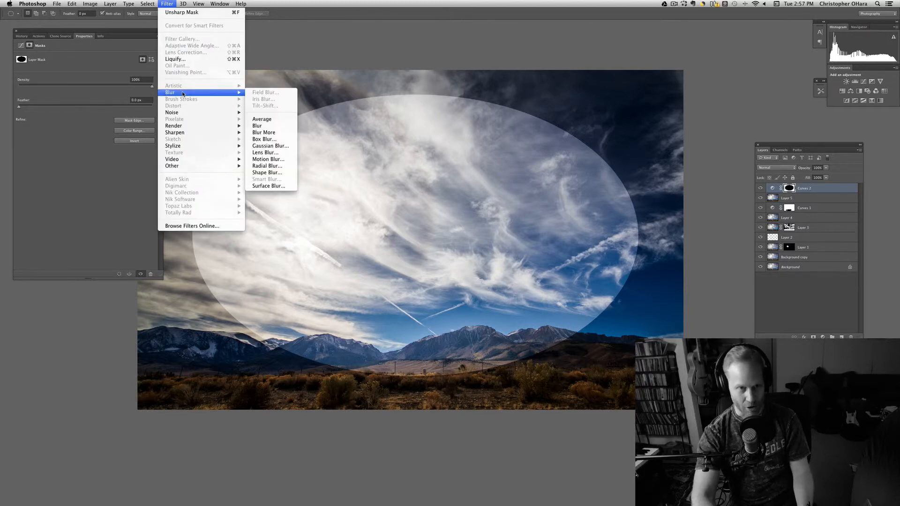
left_click(268, 145)
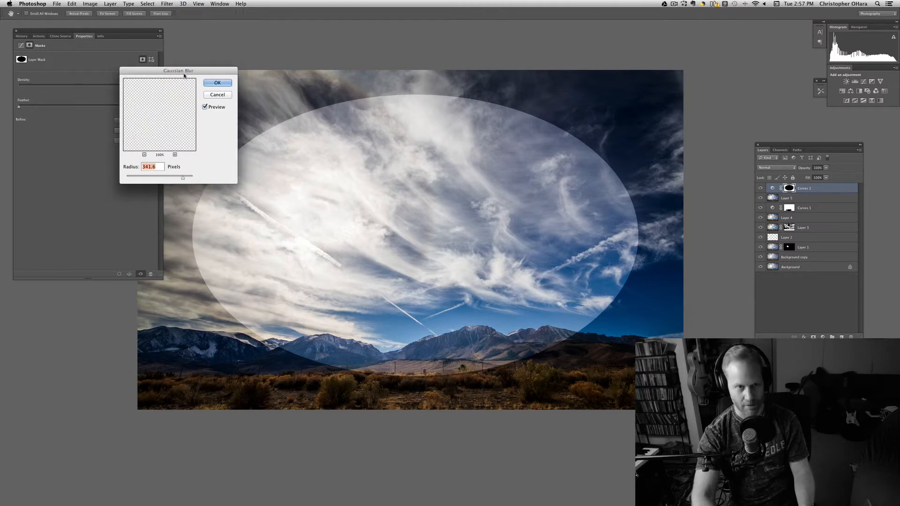
left_click_drag(169, 70, 94, 149)
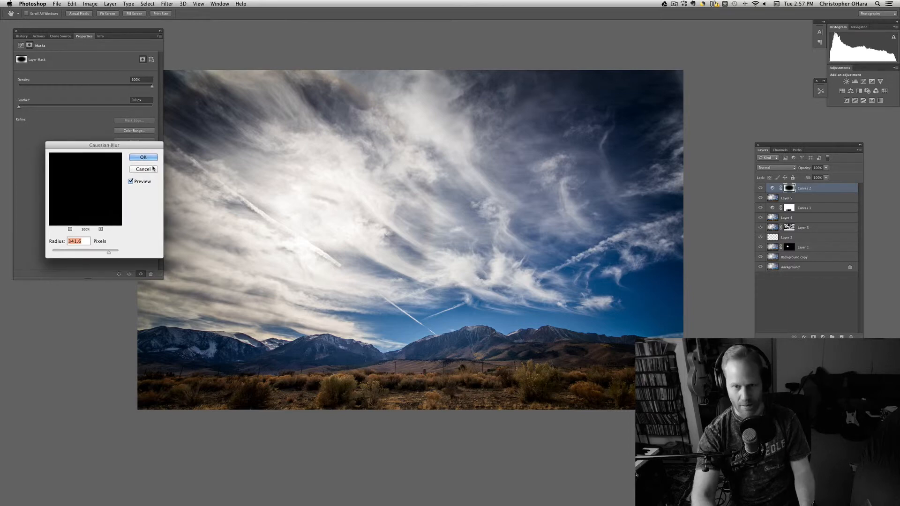
left_click_drag(146, 150, 157, 137)
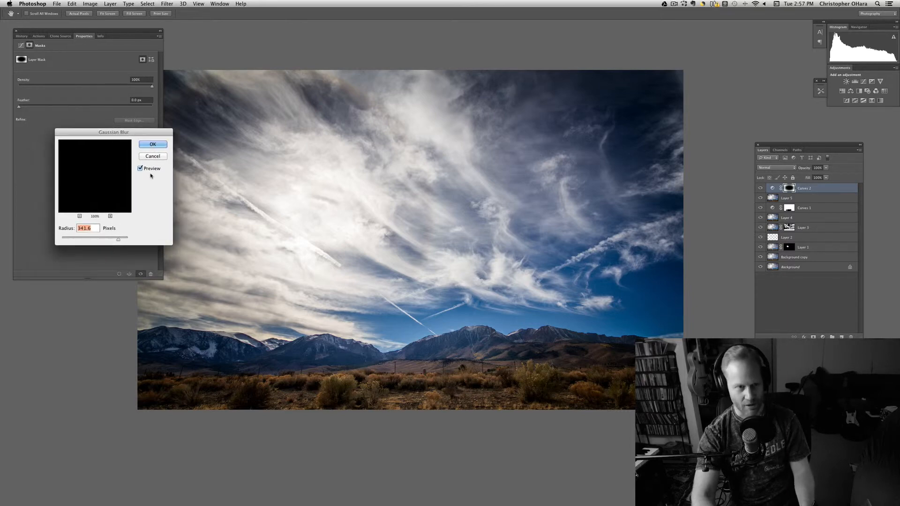
Step: Compare the mask with the Gaussian Blur preview off and on, and apply the blur
left_click(140, 169)
left_click(138, 169)
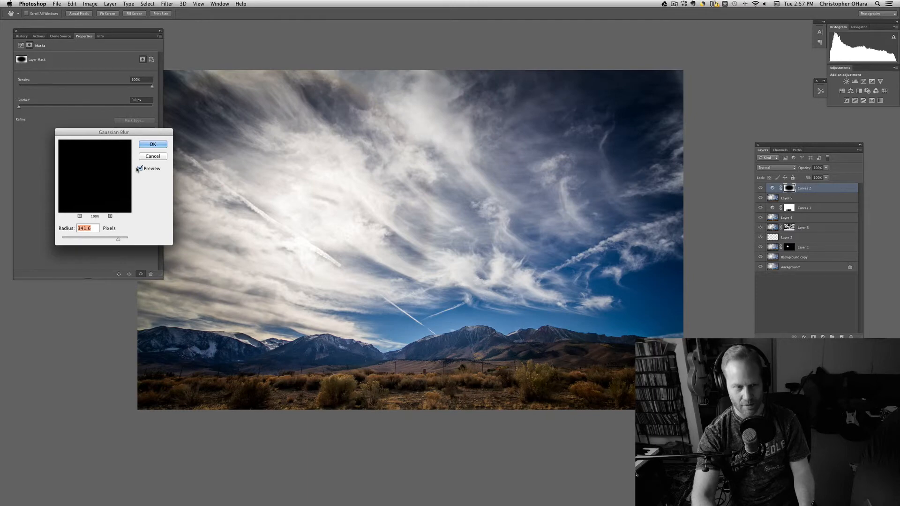
left_click(139, 169)
left_click(139, 169)
left_click(139, 169)
left_click(139, 169)
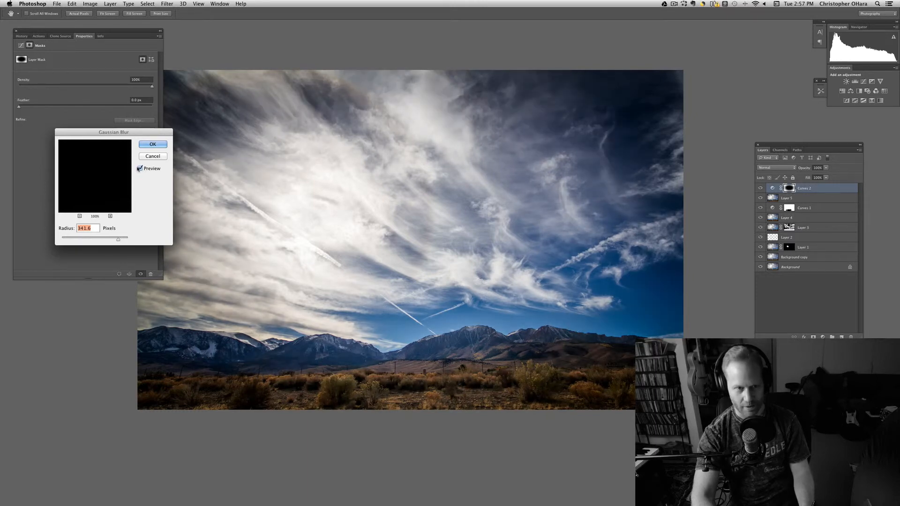
left_click(152, 144)
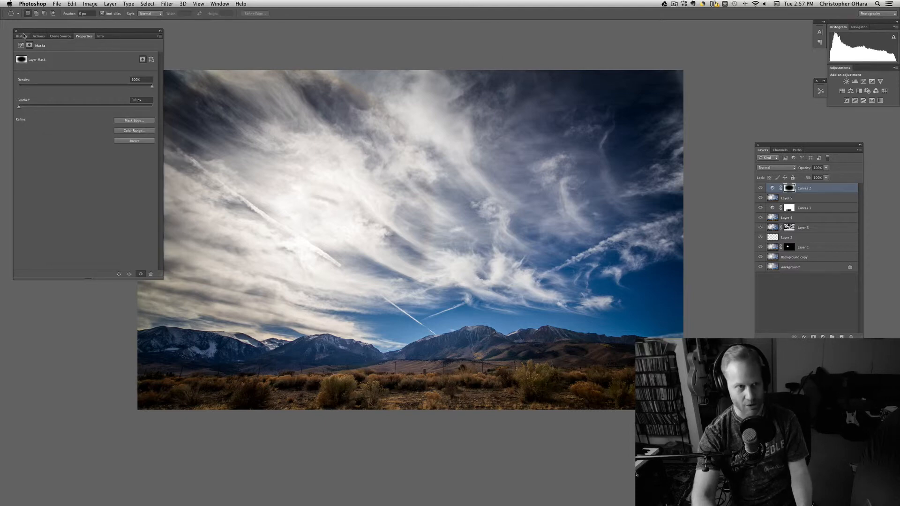
Step: Lower the vignette Curves layer's opacity to about 45%
left_click(16, 31)
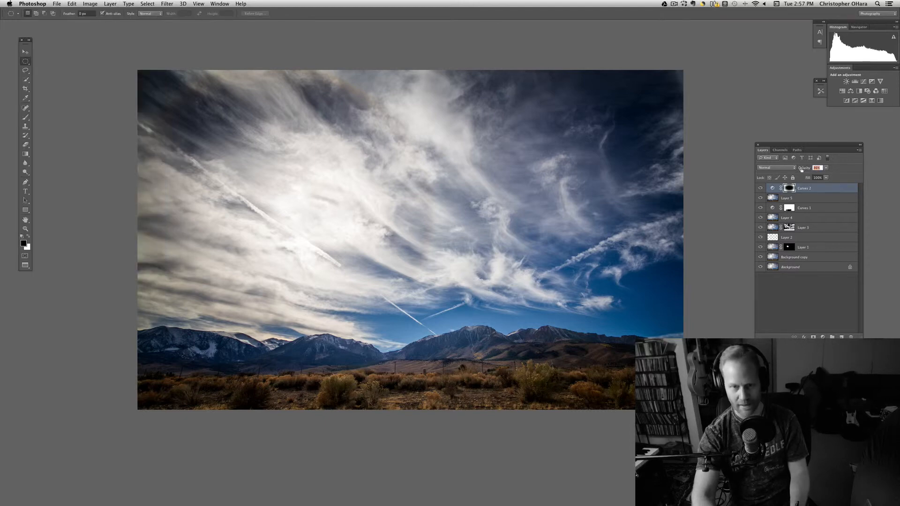
left_click_drag(798, 170, 786, 172)
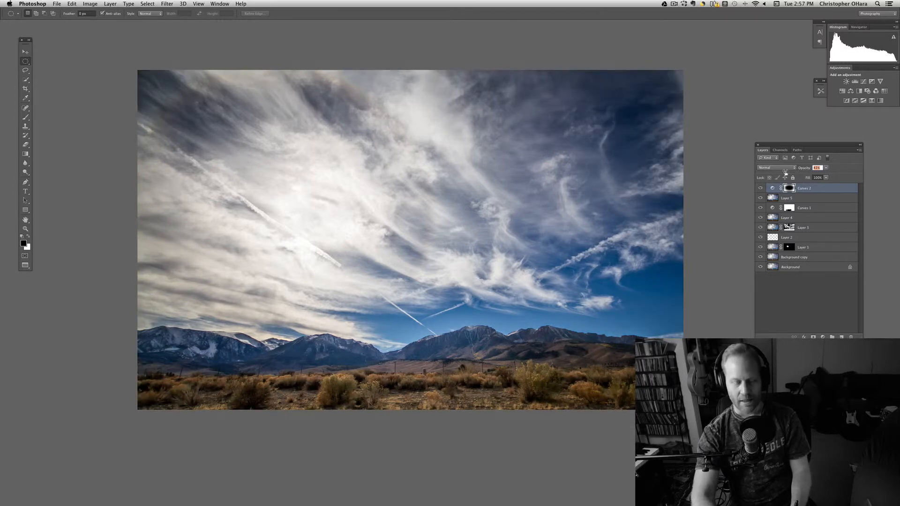
left_click_drag(787, 172, 787, 173)
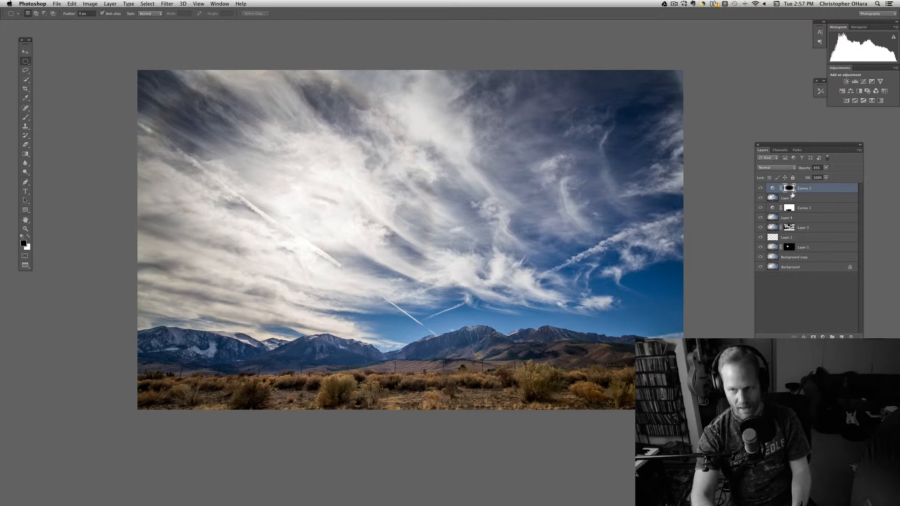
Step: Paint black on the vignette mask over the desert foreground, and compare the image with that layer hidden and shown
key("b")
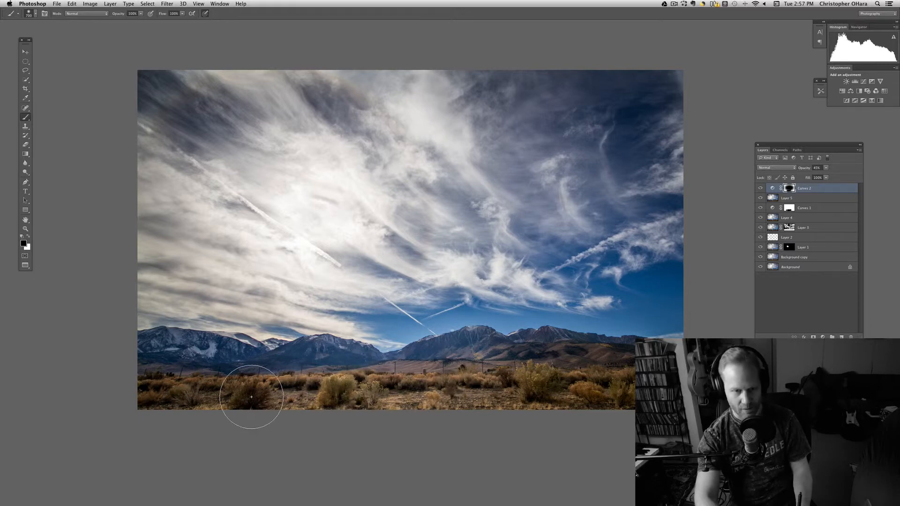
left_click(760, 188)
left_click(760, 188)
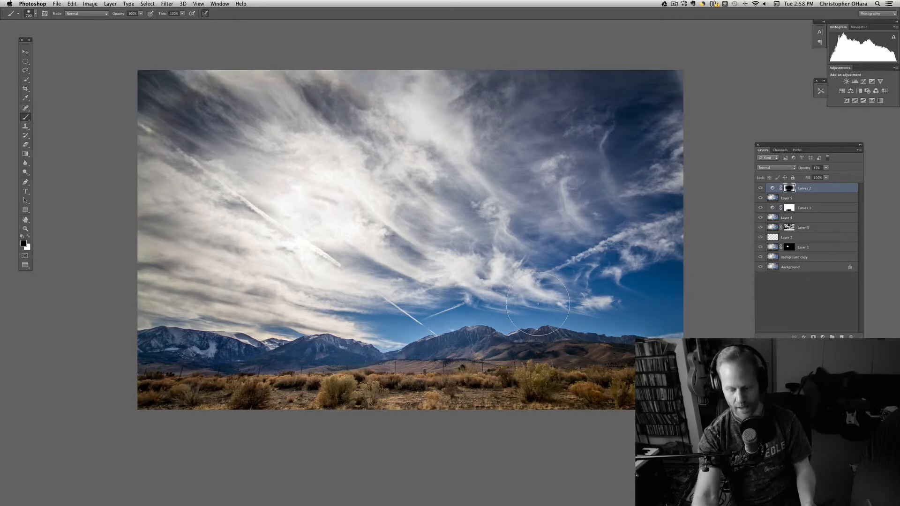
Step: Examine the vignetted image at thumbnail and larger sizes to judge the overall balance of light
key("super+minus")
key("super+minus")
key("super+minus")
key("super+minus")
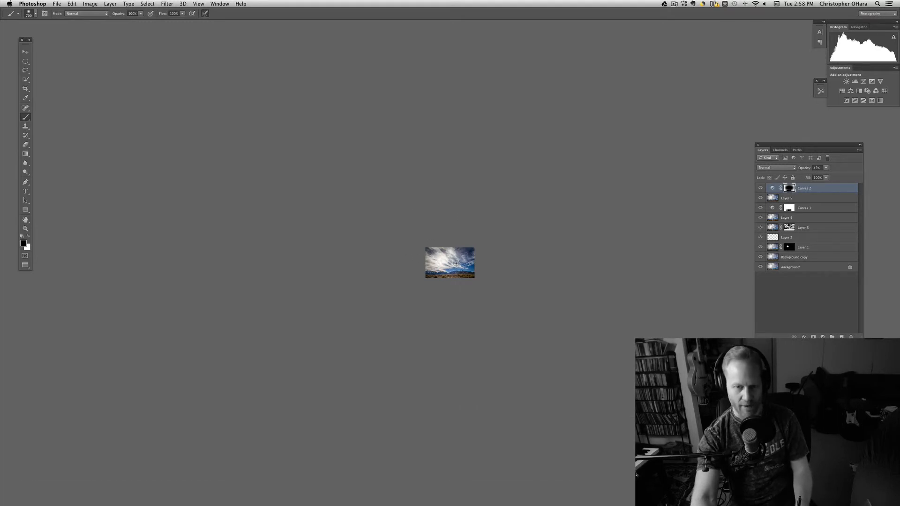
key("super+equal")
key("super+equal")
key("super+equal")
key("super+equal")
key("super+equal")
key("super+equal")
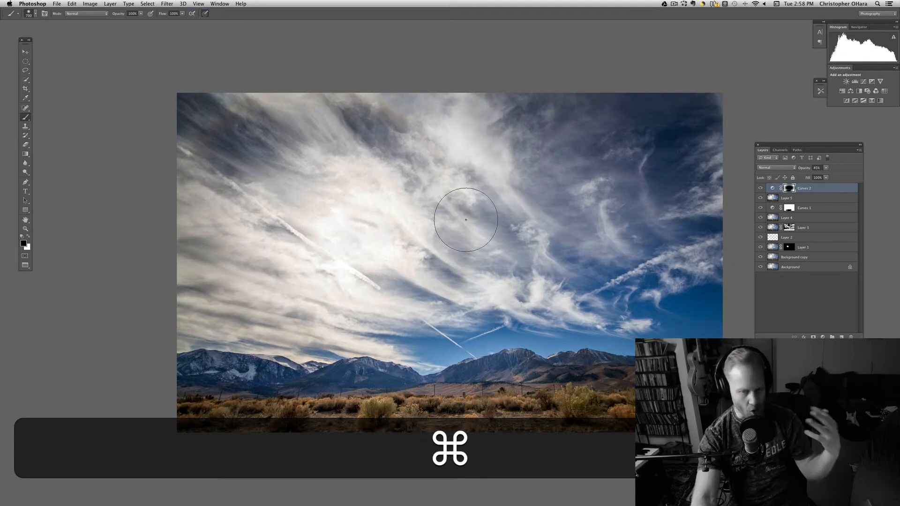
key("super+minus")
key("super+minus")
key("super+minus")
key("super+minus")
key("super+minus")
key("super+minus")
key("super+minus")
key("super+minus")
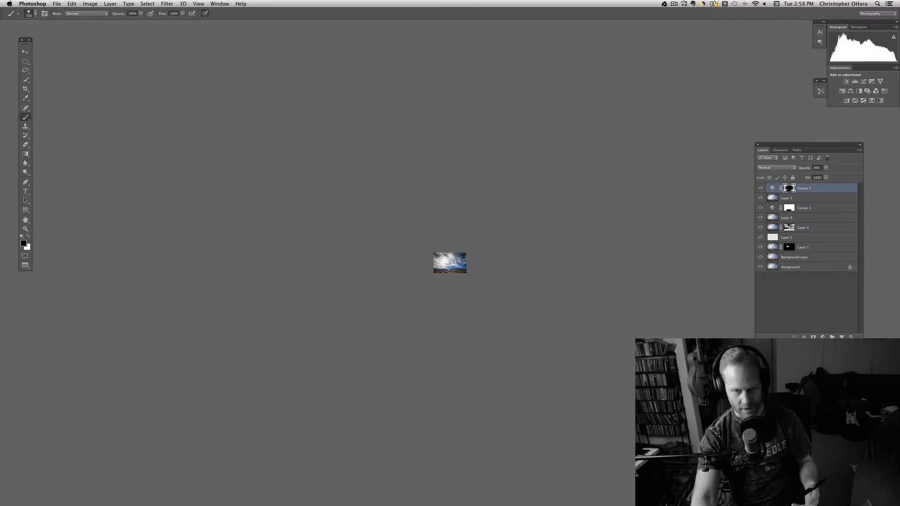
key("super+equal")
key("super+equal")
key("super+equal")
key("super+equal")
key("super+equal")
key("super+equal")
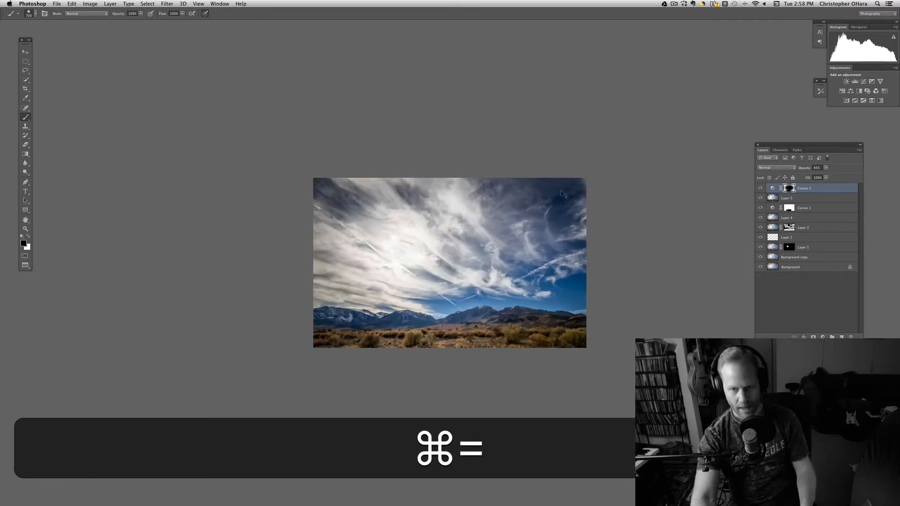
Step: Lower the vignette Curves layer's opacity to about 42% and move its curve point to about input 140, output 99
left_click_drag(803, 171, 805, 167)
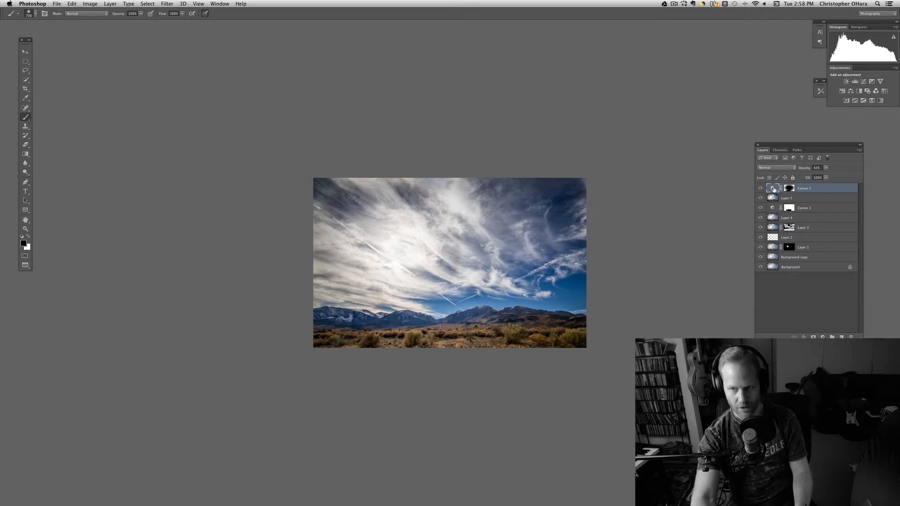
double_click(773, 188)
left_click_drag(101, 129, 96, 128)
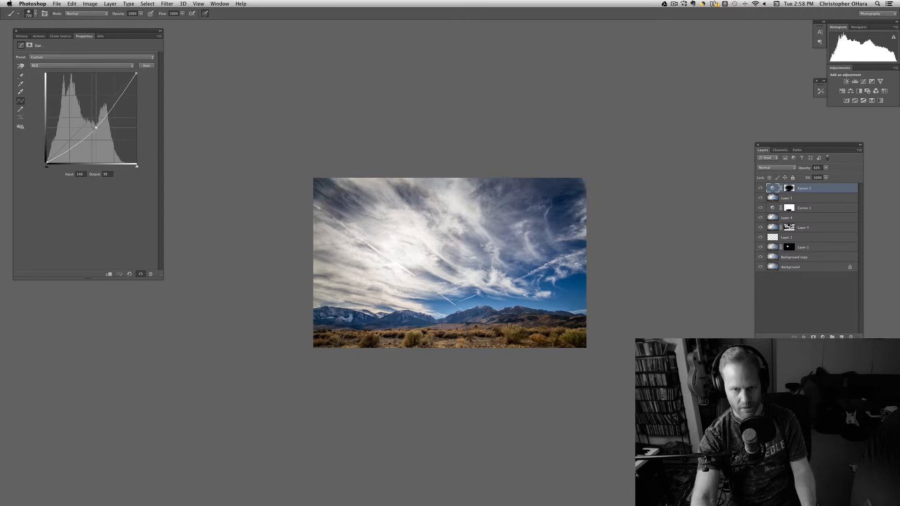
left_click(16, 32)
Step: Review the edited image at larger and smaller sizes, and hide every layer above Background to compare it with the original
key("super+equal")
key("super+equal")
left_click_drag(432, 348, 391, 323)
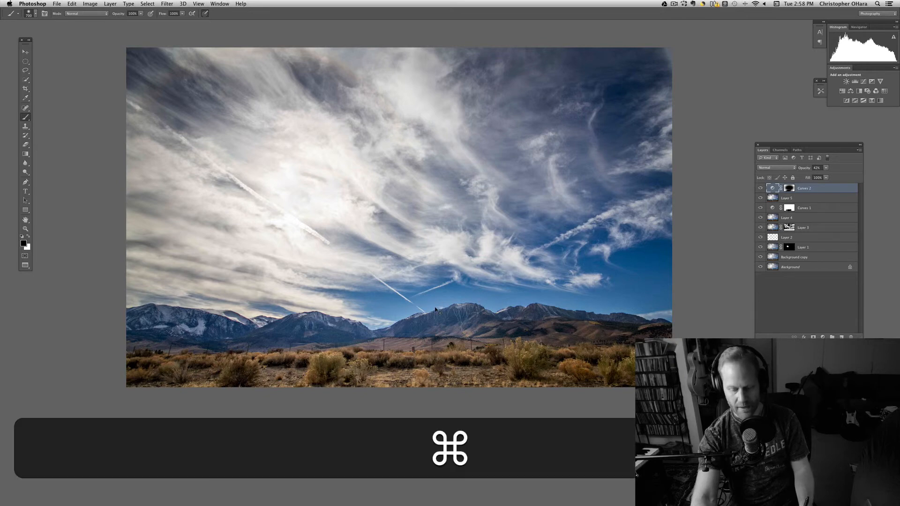
key("super+minus")
key("super+minus")
left_click(761, 188)
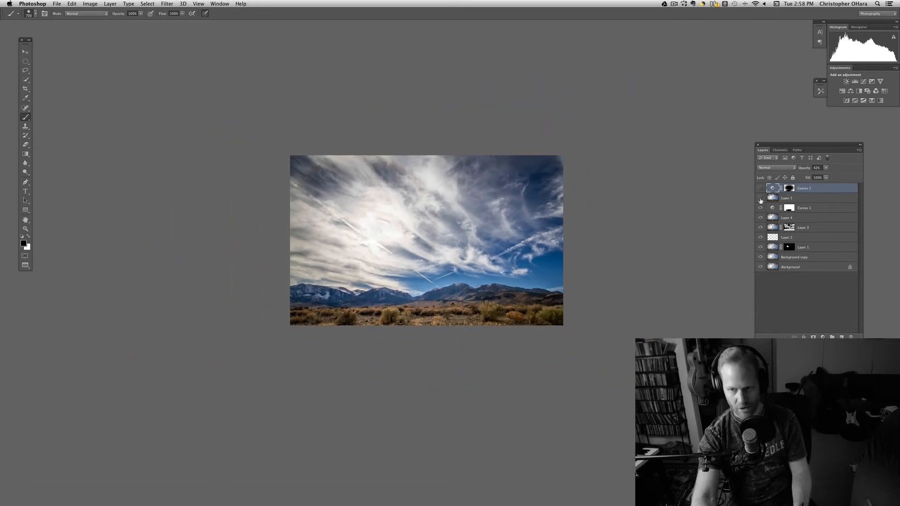
left_click(760, 257)
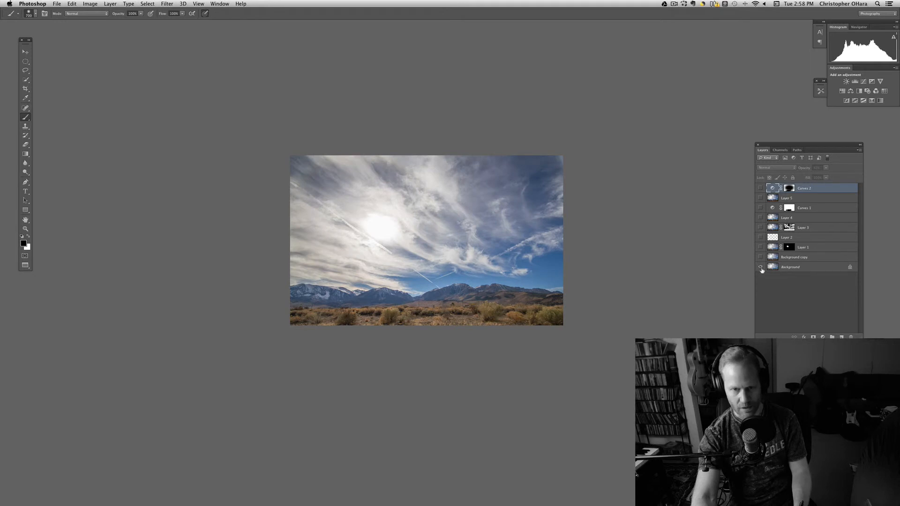
Step: Examine the original Background image at thumbnail and larger sizes
key("super+minus")
key("super+minus")
key("super+minus")
key("super+minus")
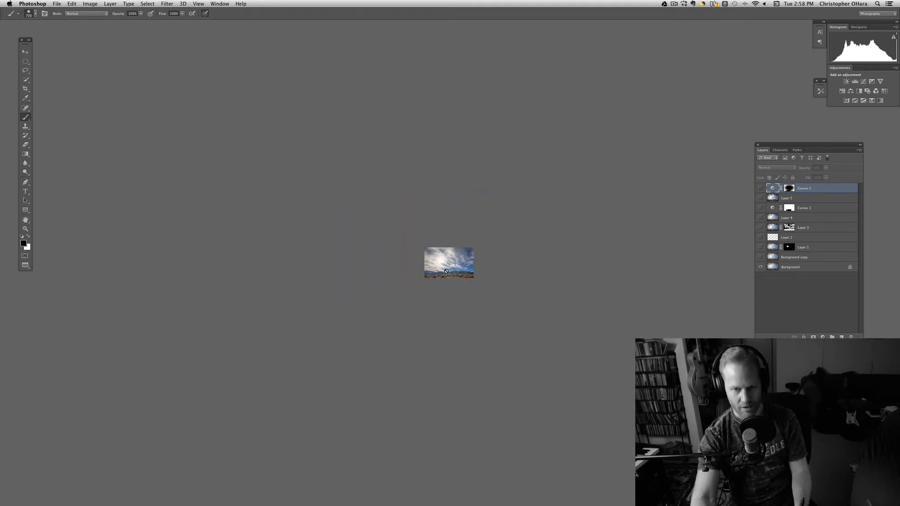
key("super+equal")
key("super+equal")
key("super+equal")
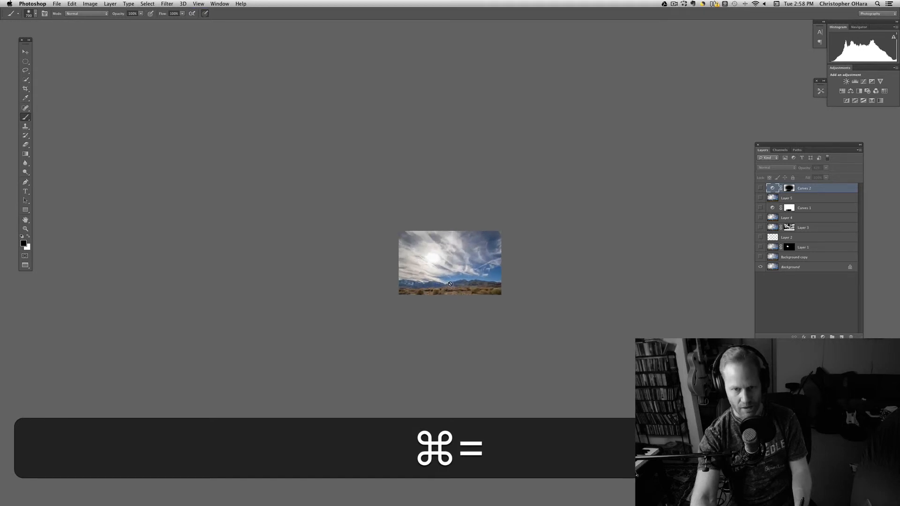
key("super+equal")
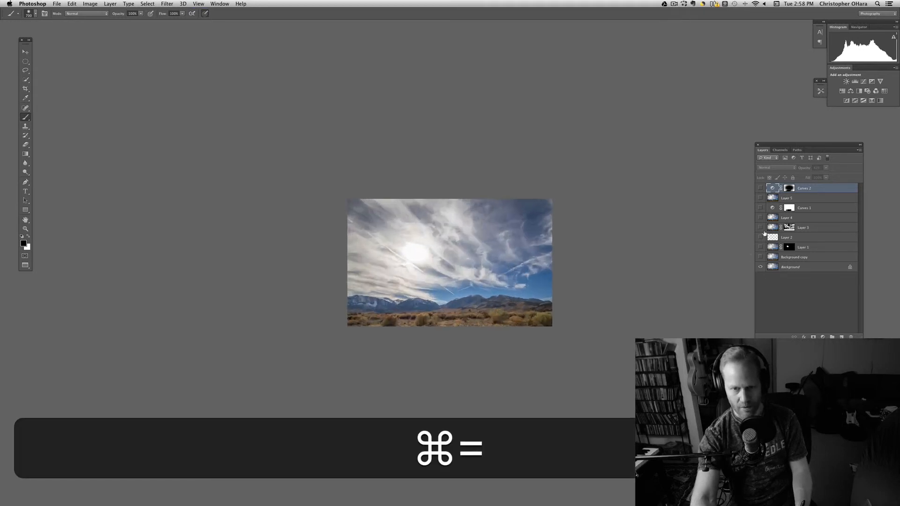
Step: Show all the hidden layers above Background again and clear the layer selection
key("super+equal")
left_click(760, 264, "alt")
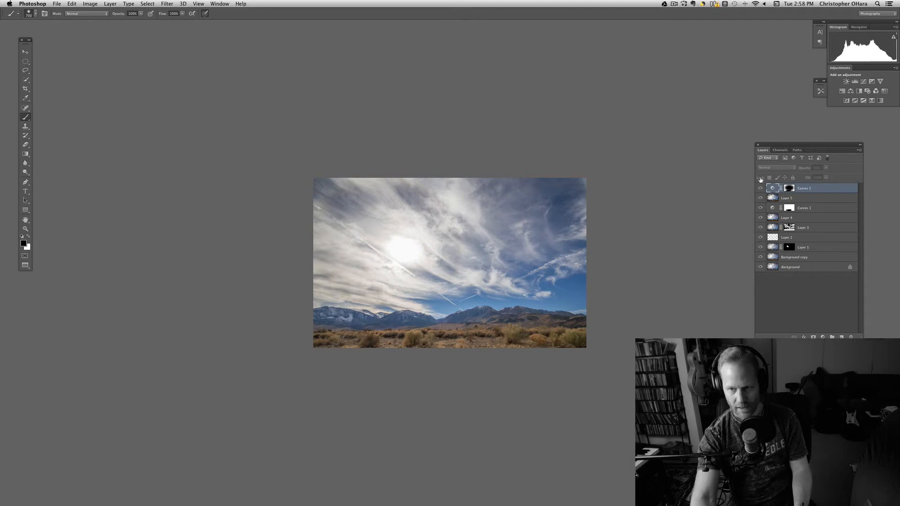
left_click(789, 316)
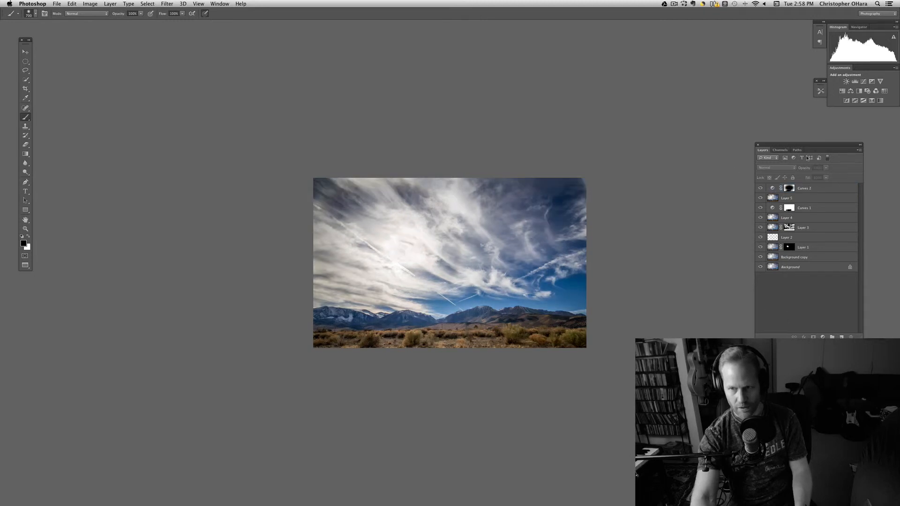
Step: Add a darkening Curves layer on top with a midtone point at about input 130, output 104, and invert its mask to black
left_click(864, 83)
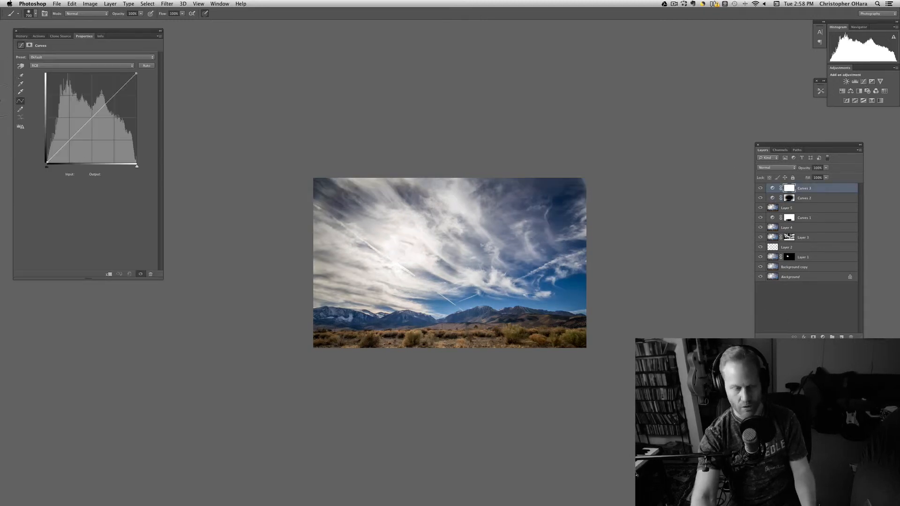
left_click_drag(89, 121, 92, 124)
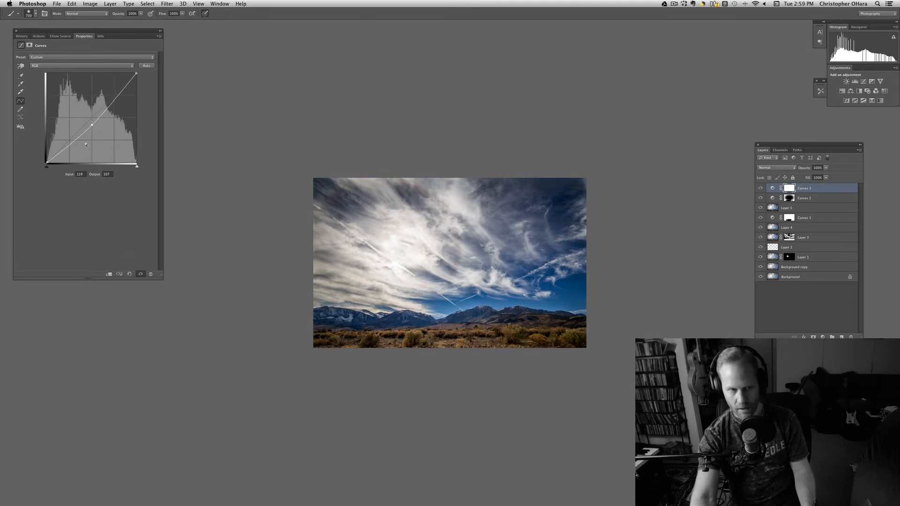
left_click_drag(92, 126, 92, 126)
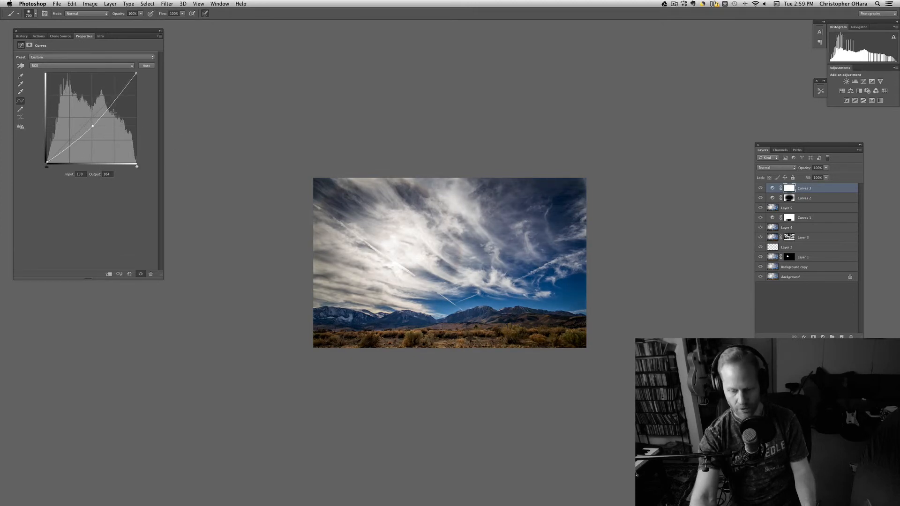
key("super+i")
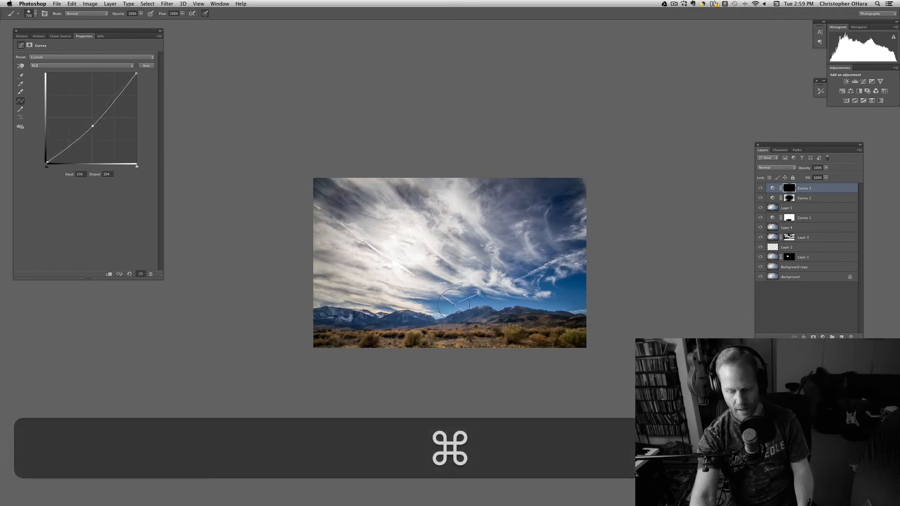
Step: Paint white on the new Curves layer's mask with a resized brush to darken the mountain range on the image's right half
key("bracketleft")
key("bracketleft")
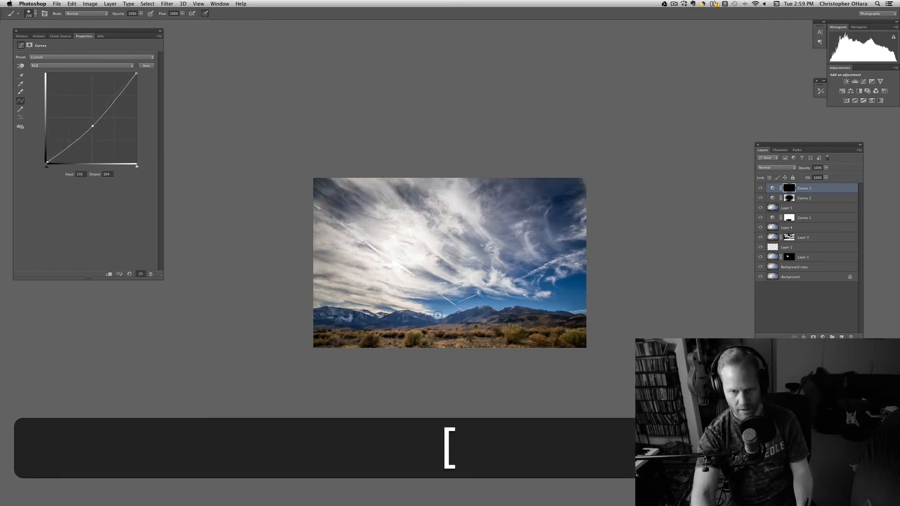
key("x")
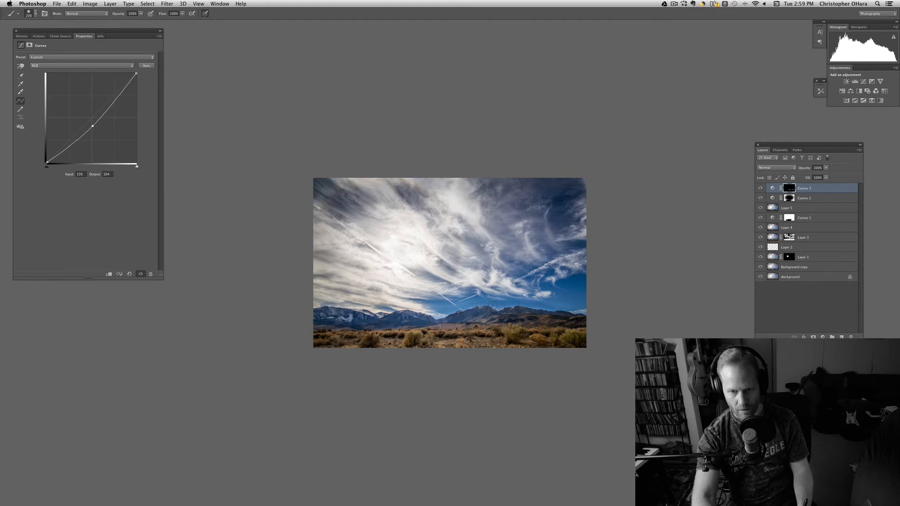
key("bracketright")
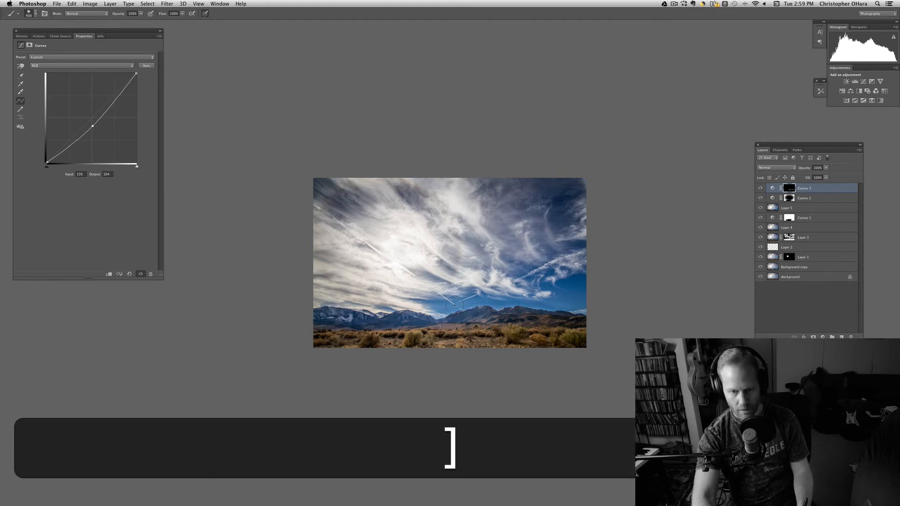
mouse_move(442, 309)
left_mouse_down()
mouse_move(473, 301)
mouse_move(576, 309)
left_mouse_up()
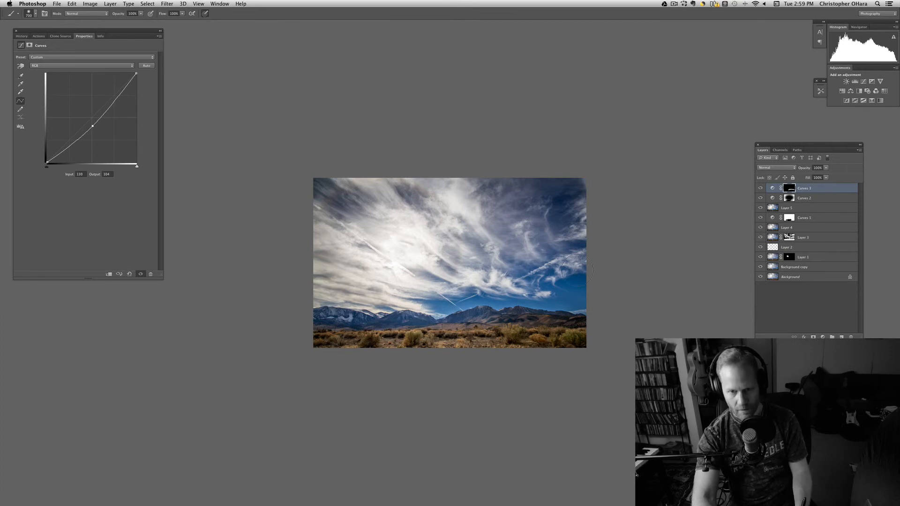
Step: Lower the mountain Curves layer's opacity to about 37% and compare the thumbnail-sized image with the layer off and on
left_click_drag(790, 173, 786, 175)
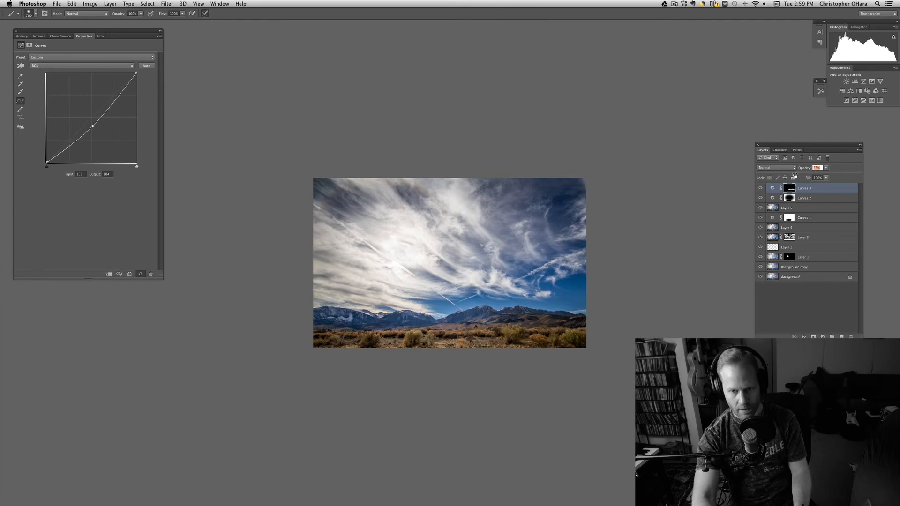
key("super+minus")
key("super+minus")
key("super+minus")
key("super+minus")
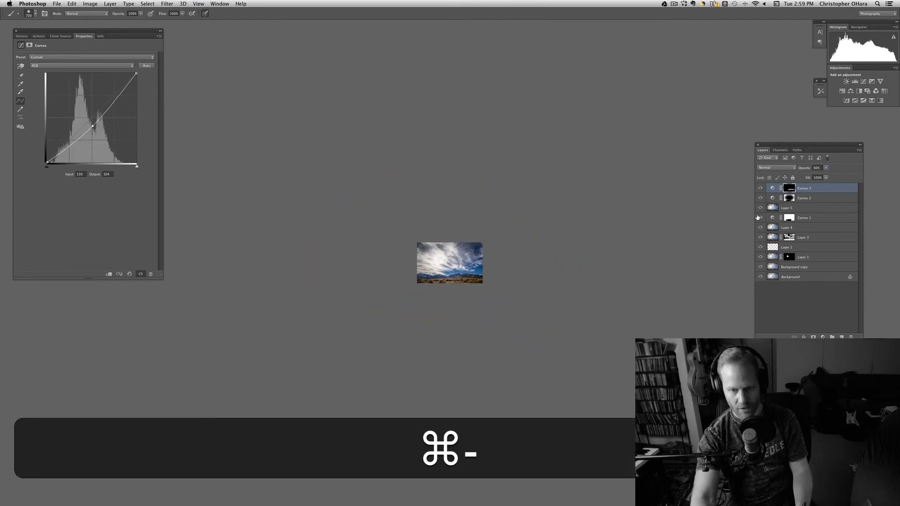
left_click(761, 188)
left_click(761, 188)
left_click(760, 188)
left_click(761, 188)
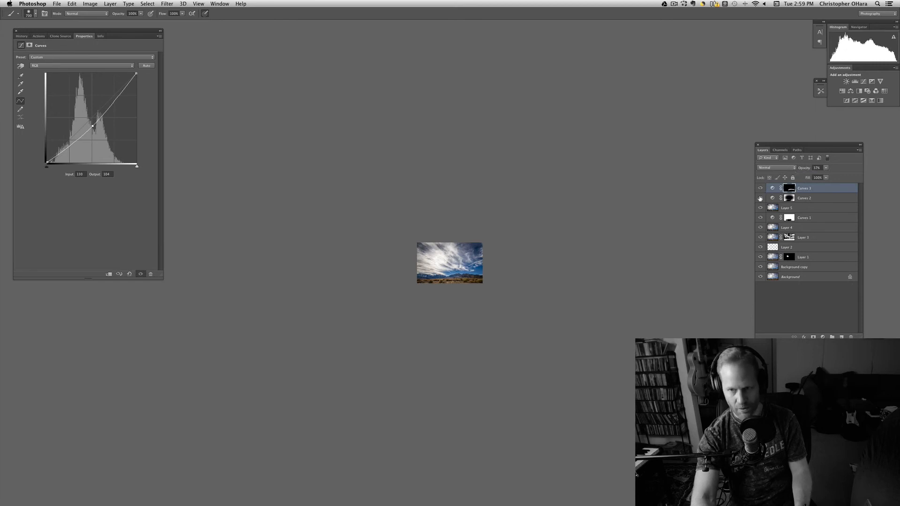
Step: Inspect the mountains at a larger size and set the mountain Curves layer's opacity to about 58%
key("super+equal")
key("super+equal")
key("super+equal")
key("super+equal")
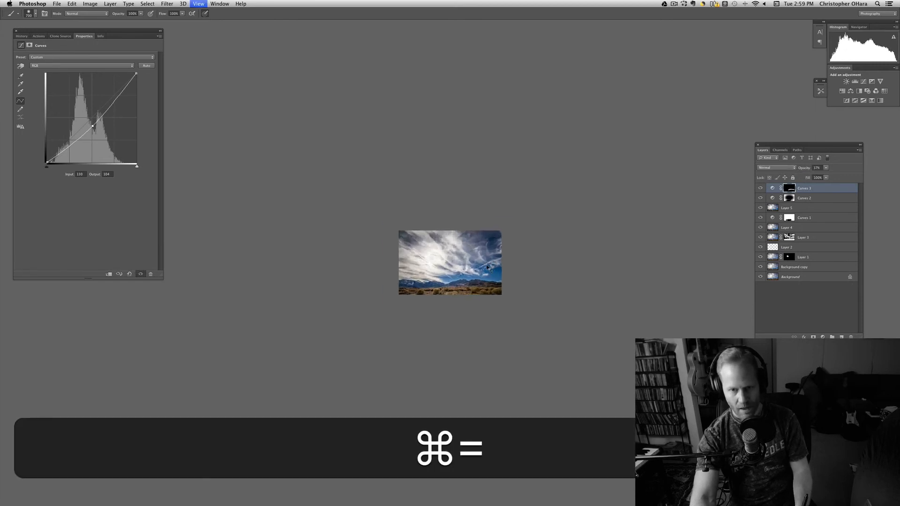
left_click_drag(426, 341, 406, 305)
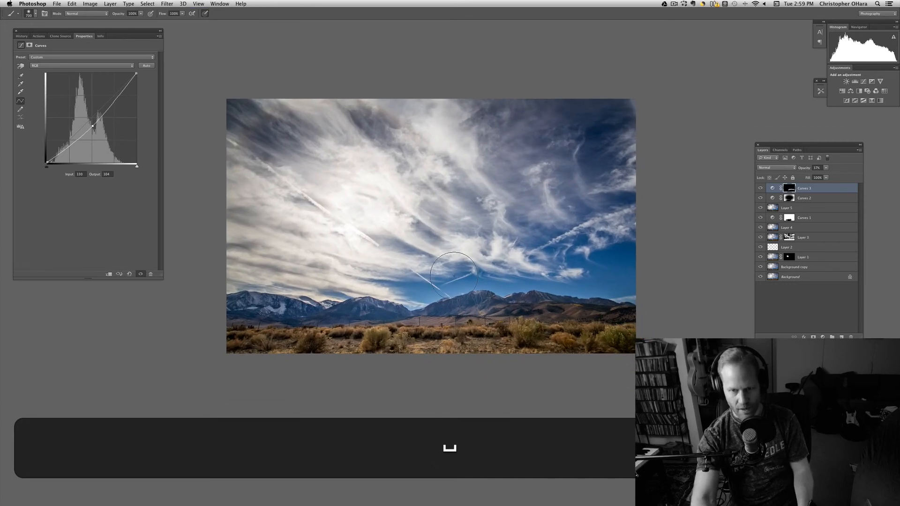
key("bracketleft")
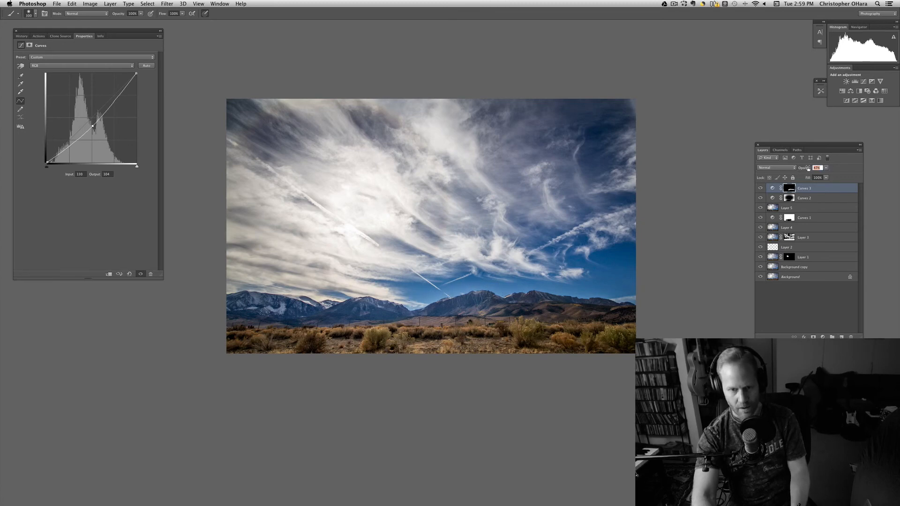
left_click_drag(808, 169, 804, 170)
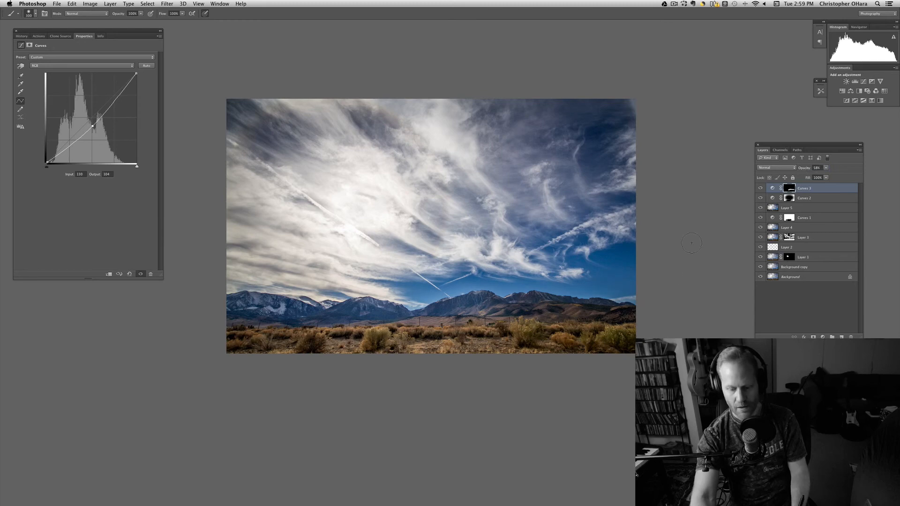
Step: Examine the image at smaller and larger sizes to judge the darkened mountains against the sky and foreground
key("super+minus")
key("super+minus")
key("super+minus")
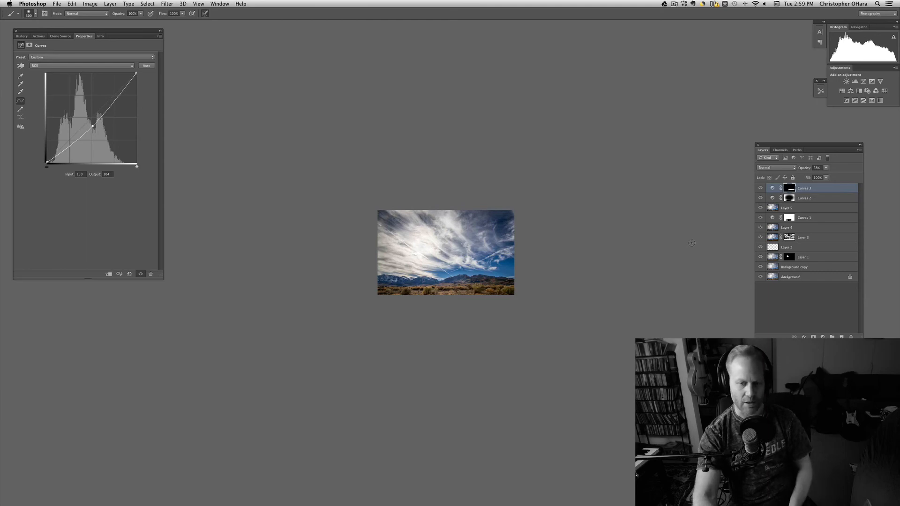
key("super+equal")
key("super+equal")
key("super+equal")
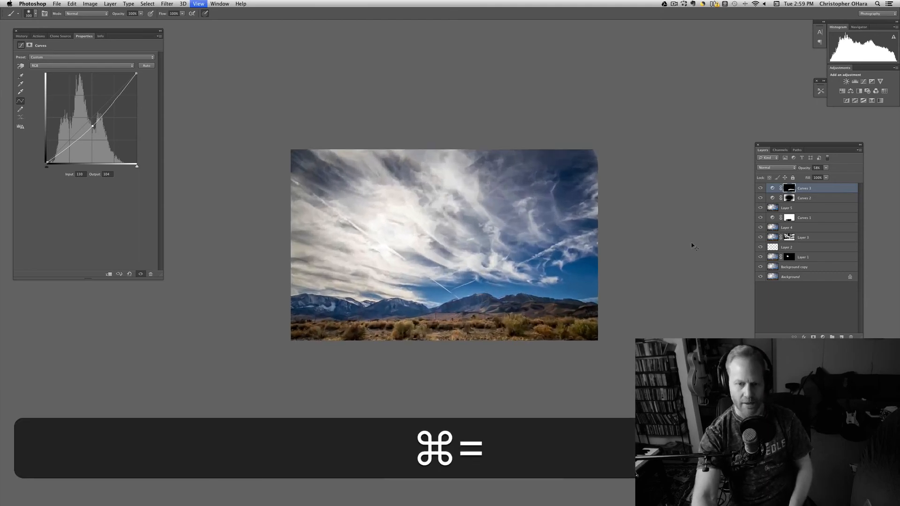
key("super+minus")
key("super+minus")
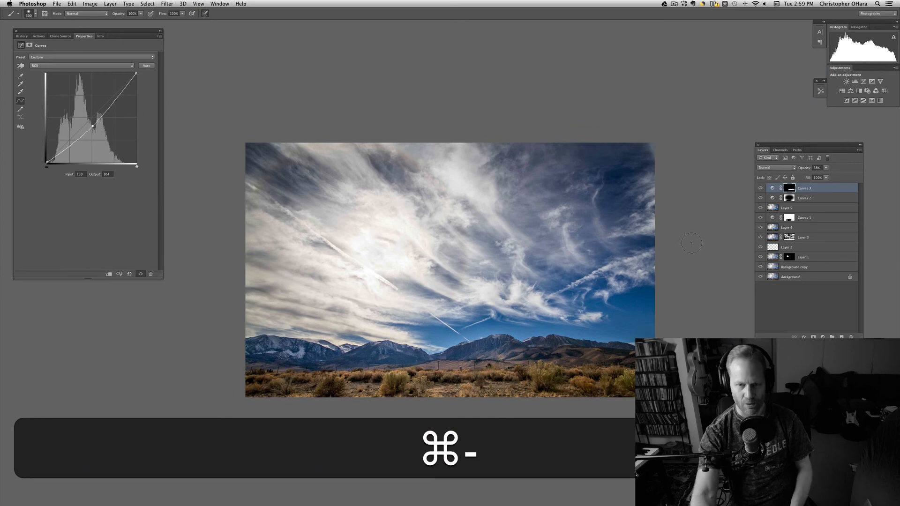